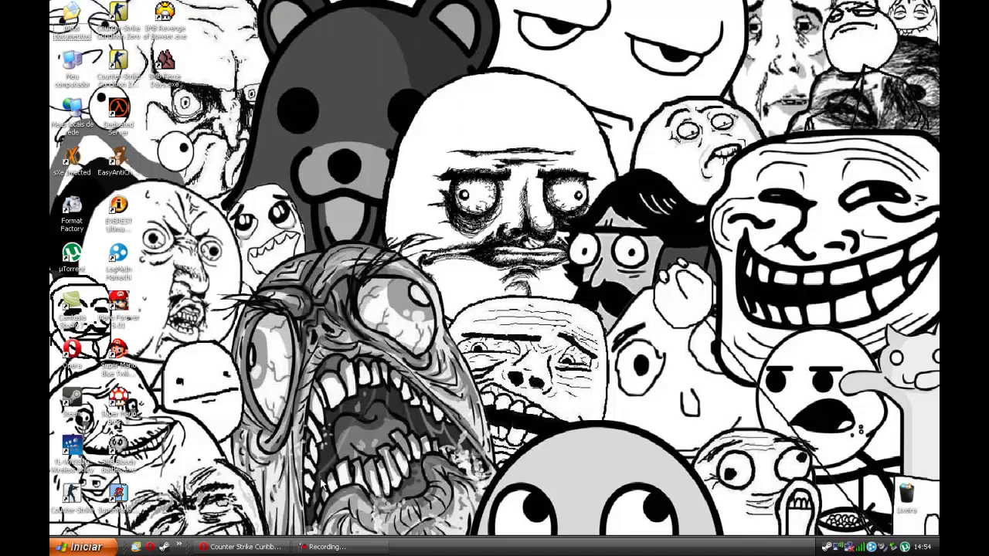
# Step: Switch to the Opera browser and show the OUTROS section of the CS Online site
pyautogui.click(232, 547)
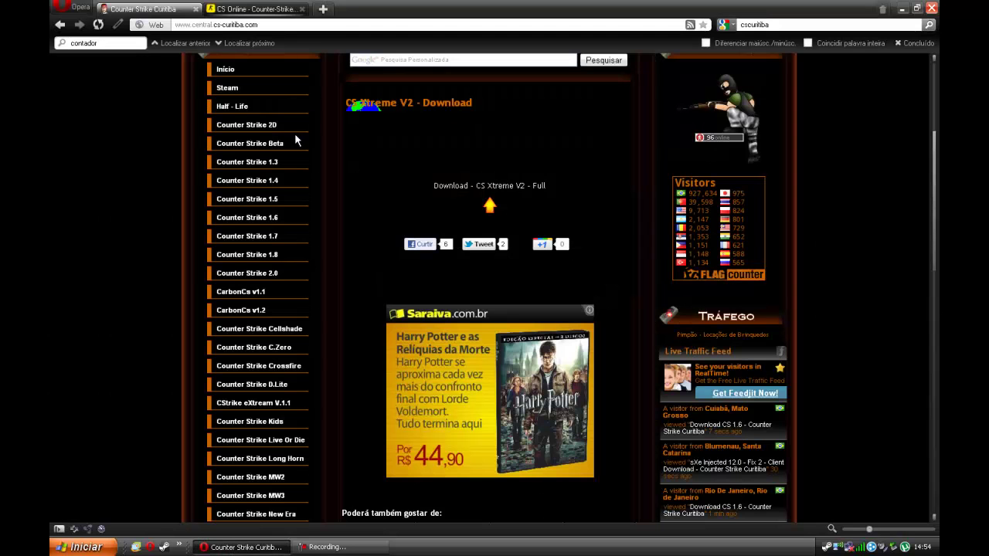
pyautogui.click(255, 9)
pyautogui.moveTo(930, 97); pyautogui.dragTo(921, 262)
pyautogui.scroll(-1, 920, 267)
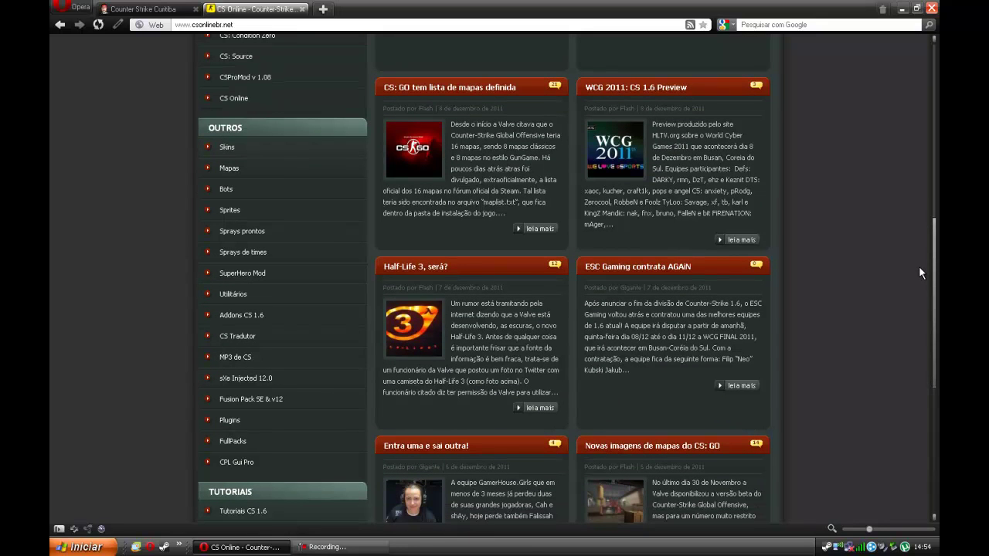
# Step: Open the Skins, Mapas and Bots pages from the OUTROS section, each in a background tab
pyautogui.rightClick(255, 149)
pyautogui.click(303, 186)
pyautogui.rightClick(243, 172)
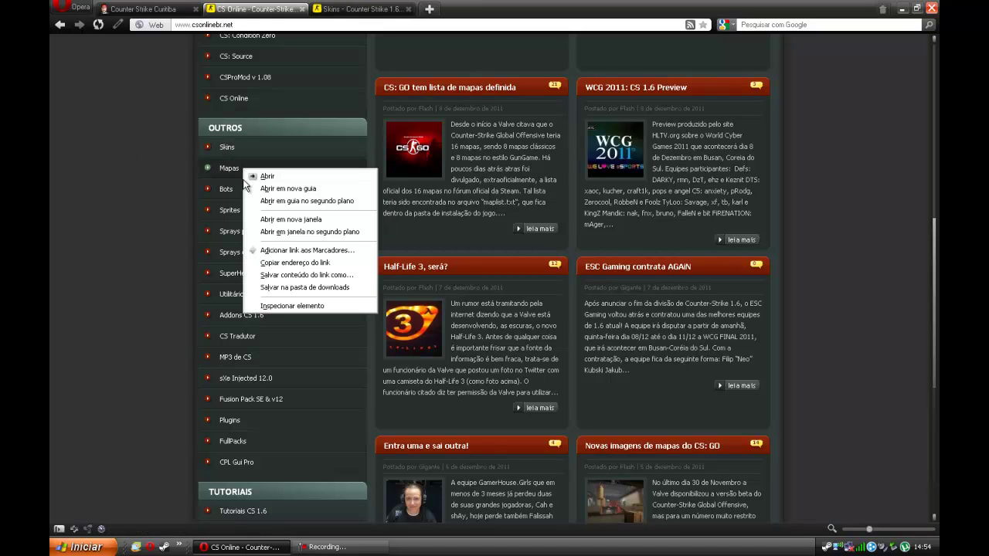
pyautogui.click(301, 200)
pyautogui.rightClick(237, 193)
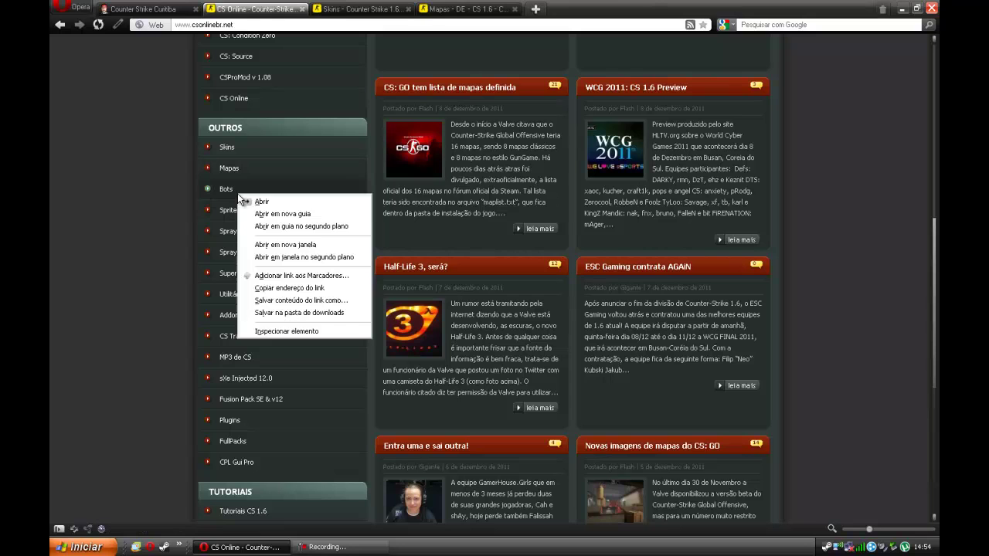
pyautogui.click(267, 226)
# Step: Open the Sprays prontos and Addons CS 1.6 pages in background tabs as well
pyautogui.rightClick(231, 236)
pyautogui.click(280, 270)
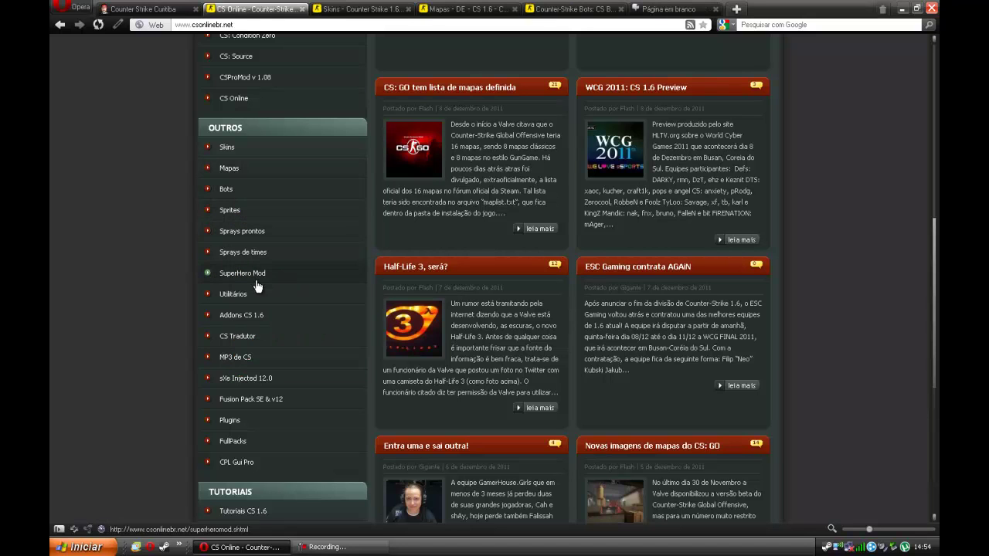
pyautogui.rightClick(236, 319)
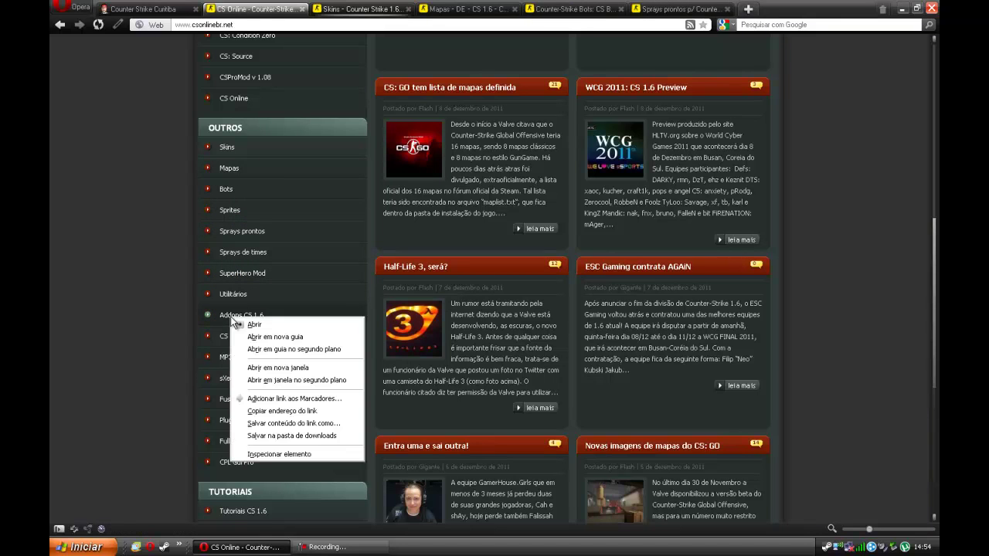
pyautogui.click(278, 349)
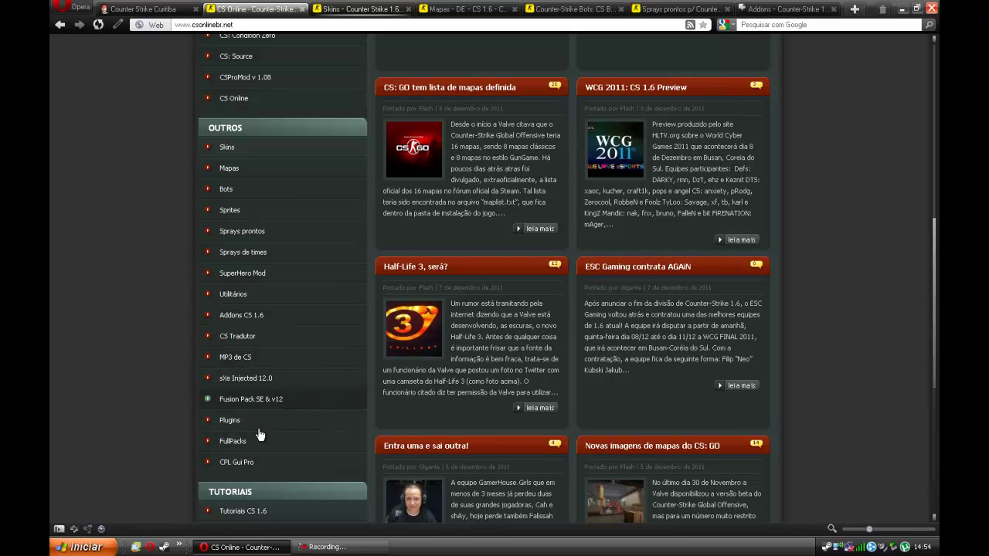
# Step: Go to the opened Skins page, enter the Armas category and open the Faca skins
pyautogui.click(353, 10)
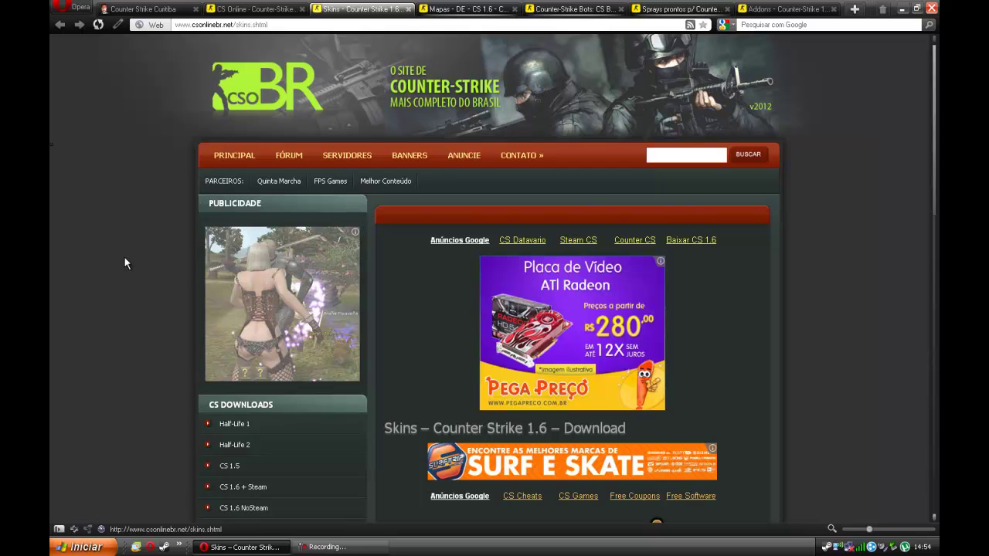
pyautogui.scroll(-5, 298, 270)
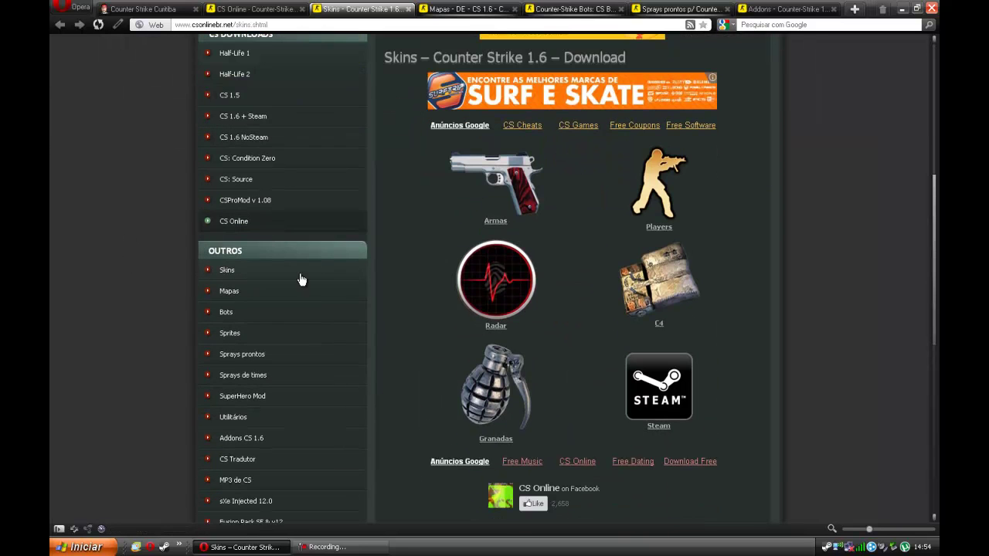
pyautogui.click(498, 220)
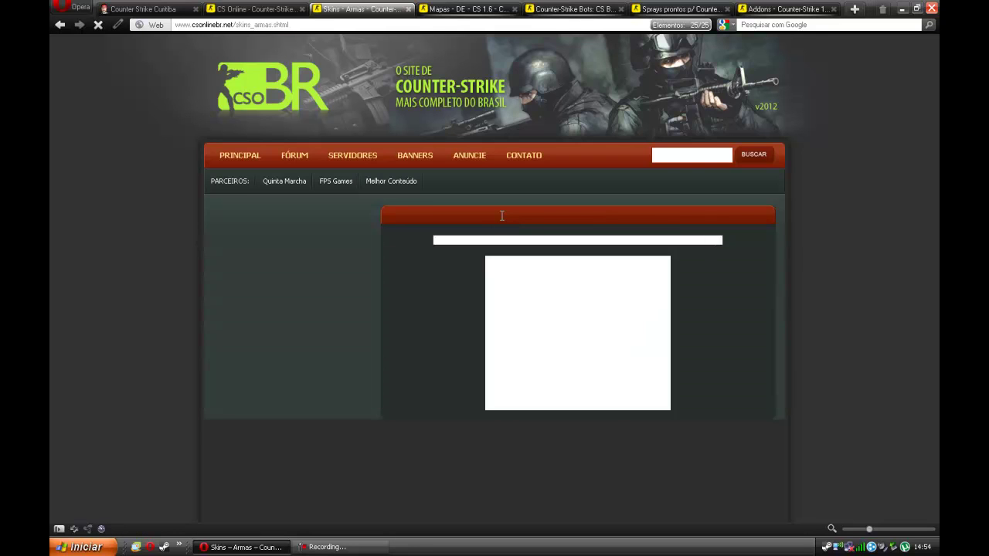
pyautogui.scroll(-10, 417, 294)
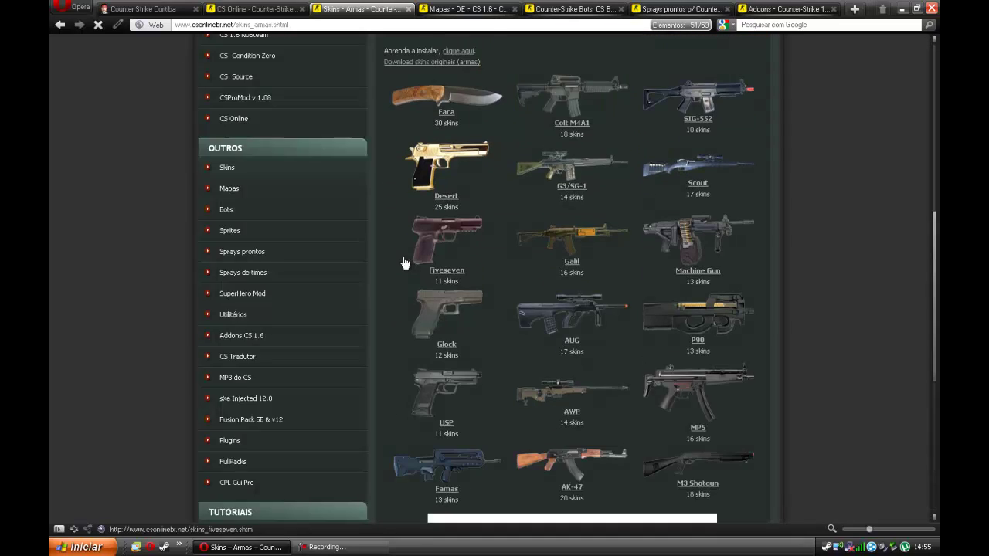
pyautogui.click(414, 266)
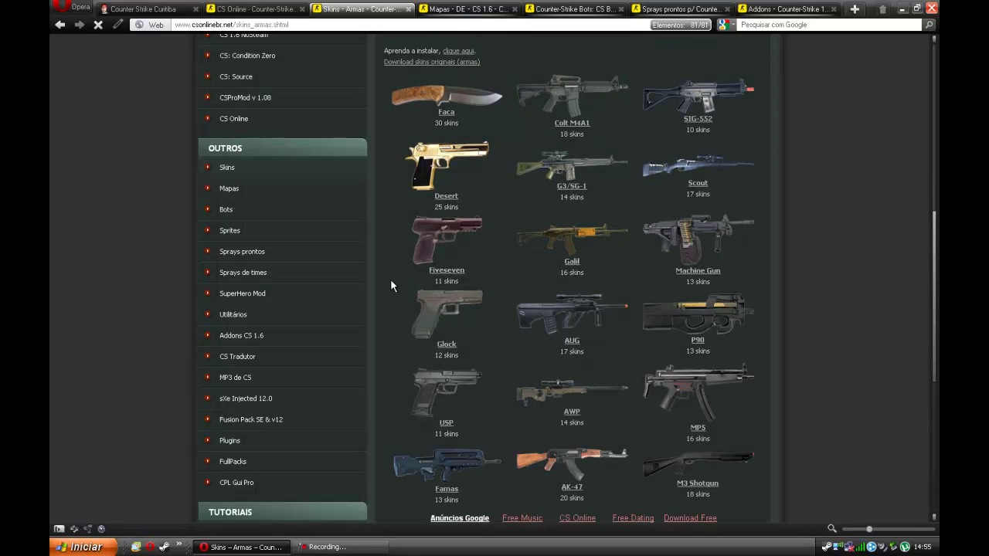
pyautogui.click(446, 112)
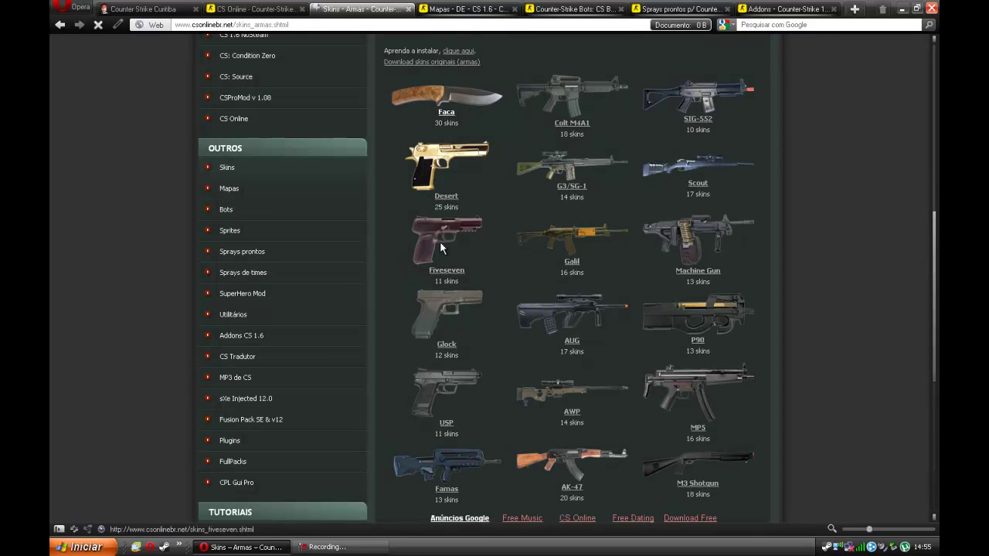
# Step: Look through the whole list of knife skins available for download and return to its beginning
pyautogui.scroll(-5, 425, 263)
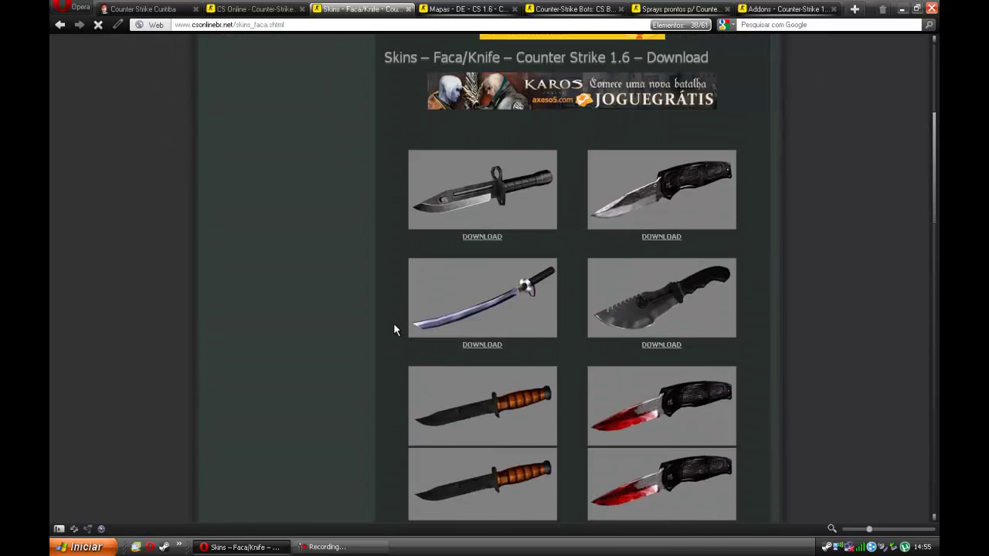
pyautogui.scroll(-5, 394, 328)
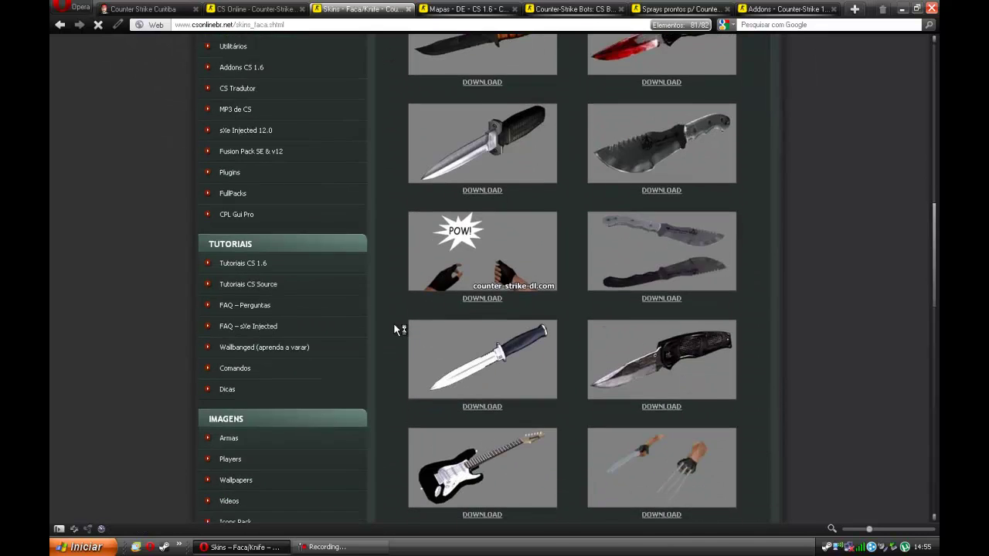
pyautogui.scroll(-3, 394, 330)
pyautogui.scroll(-6, 393, 324)
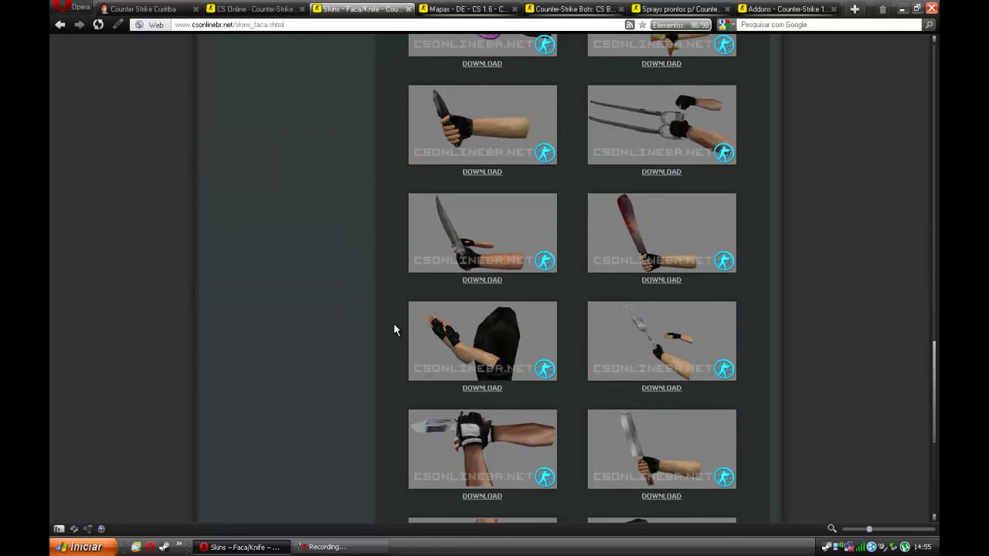
pyautogui.scroll(-4, 393, 330)
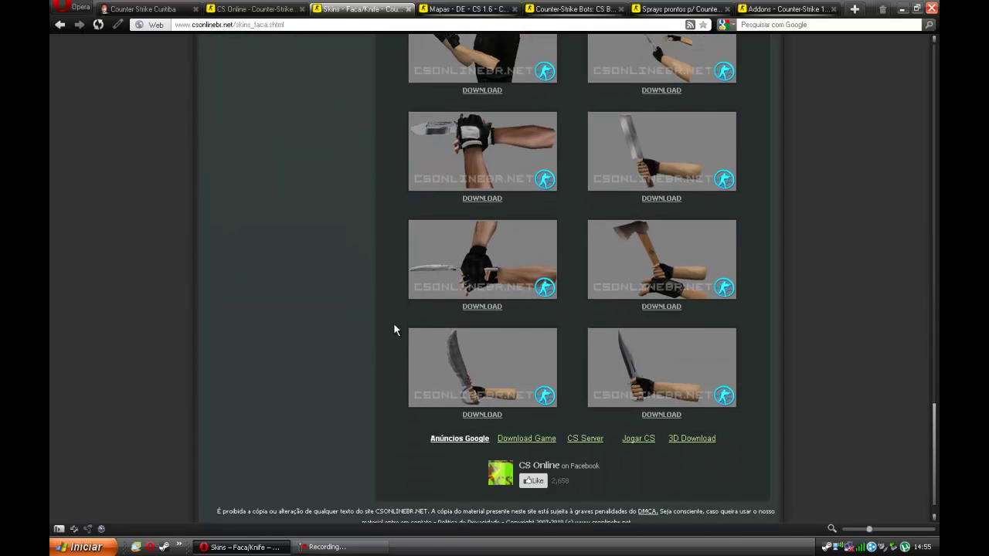
pyautogui.scroll(5, 393, 330)
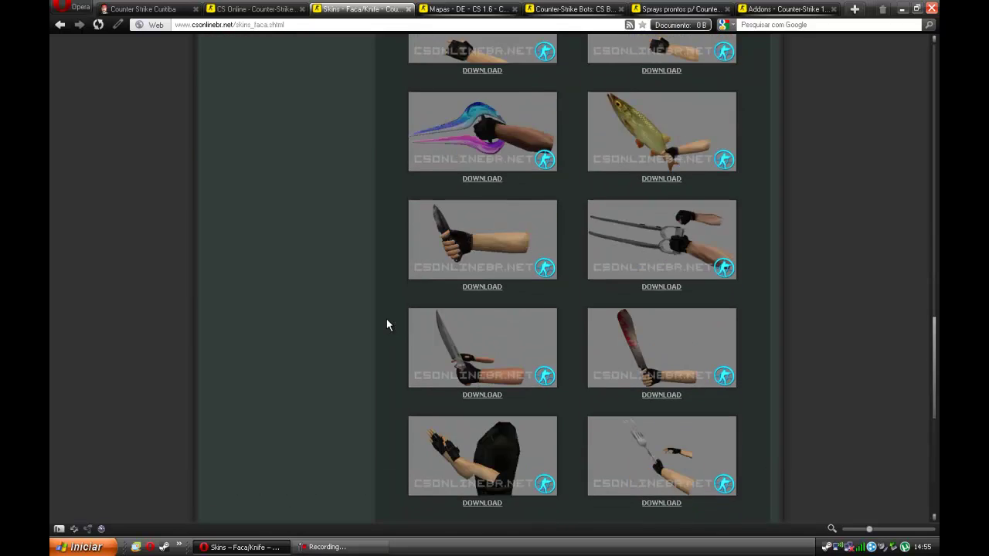
pyautogui.scroll(3, 388, 324)
pyautogui.scroll(3, 371, 313)
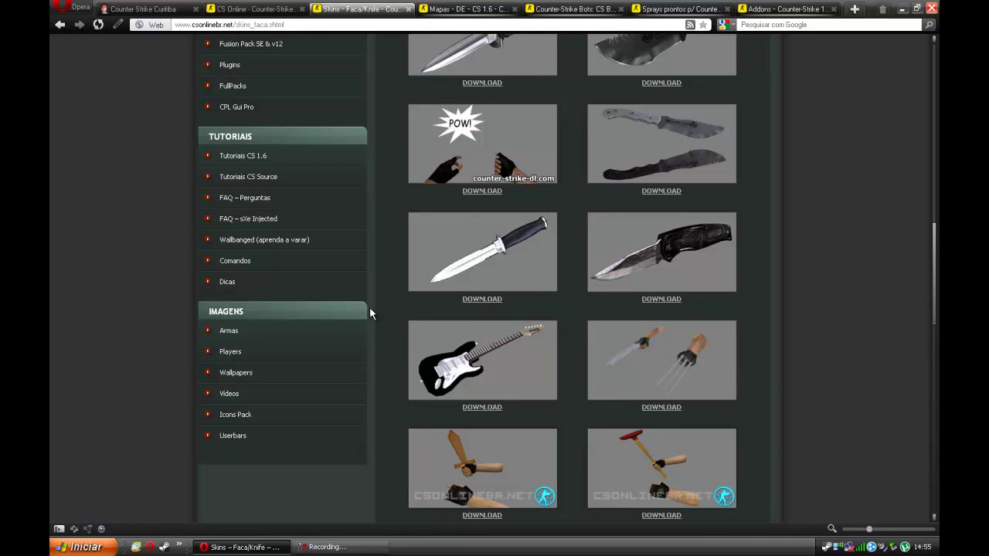
pyautogui.scroll(5, 369, 308)
pyautogui.scroll(3, 367, 307)
pyautogui.scroll(-1, 367, 306)
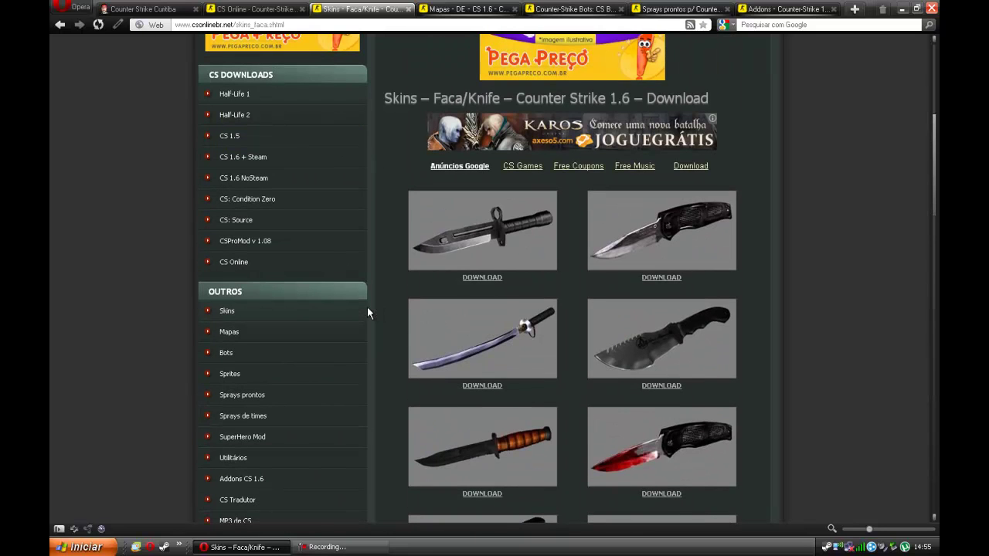
# Step: Download the katana skin Faca - 3 - CS Online.zip to the Desktop and close the Skins tab
pyautogui.click(509, 336)
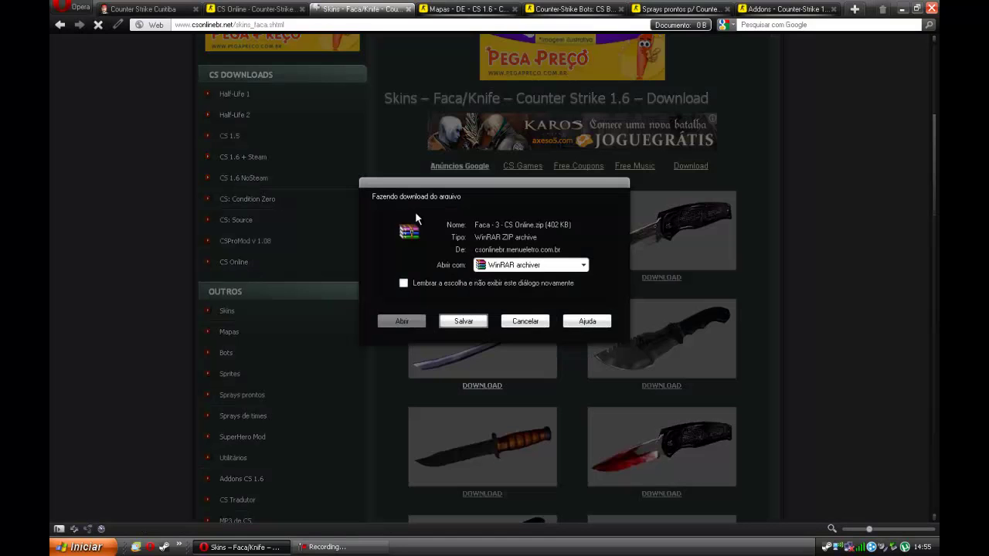
pyautogui.click(463, 321)
pyautogui.click(82, 96)
pyautogui.click(367, 228)
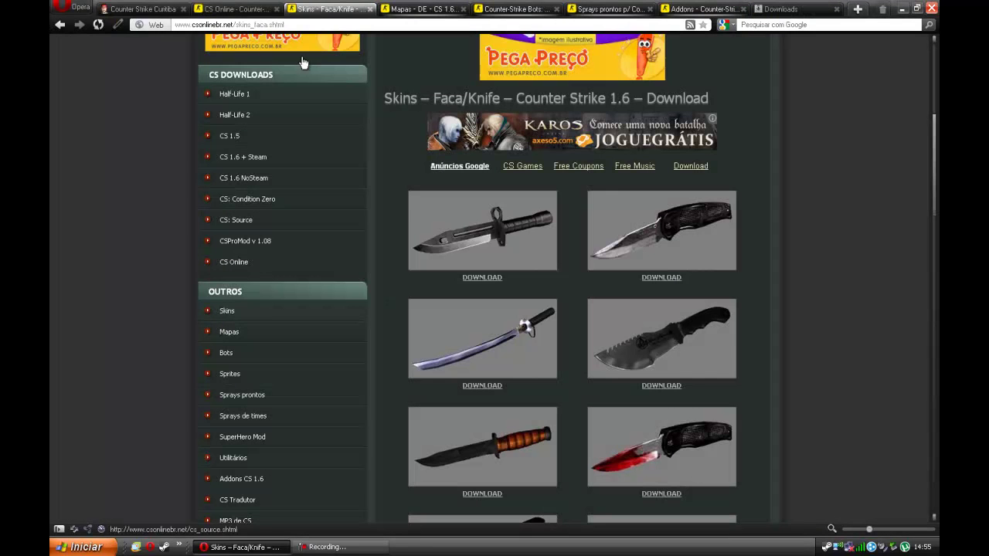
pyautogui.click(368, 10)
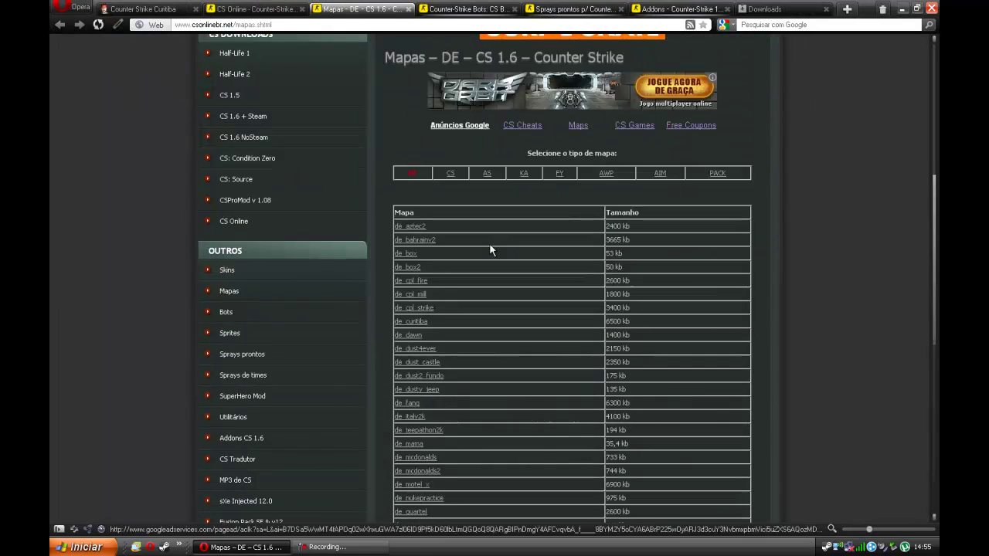
# Step: Download the awp_yoo map from the AWP map category to the Desktop and close the maps tab
pyautogui.scroll(-5, 489, 249)
pyautogui.scroll(4, 471, 275)
pyautogui.click(606, 101)
pyautogui.scroll(-5, 472, 288)
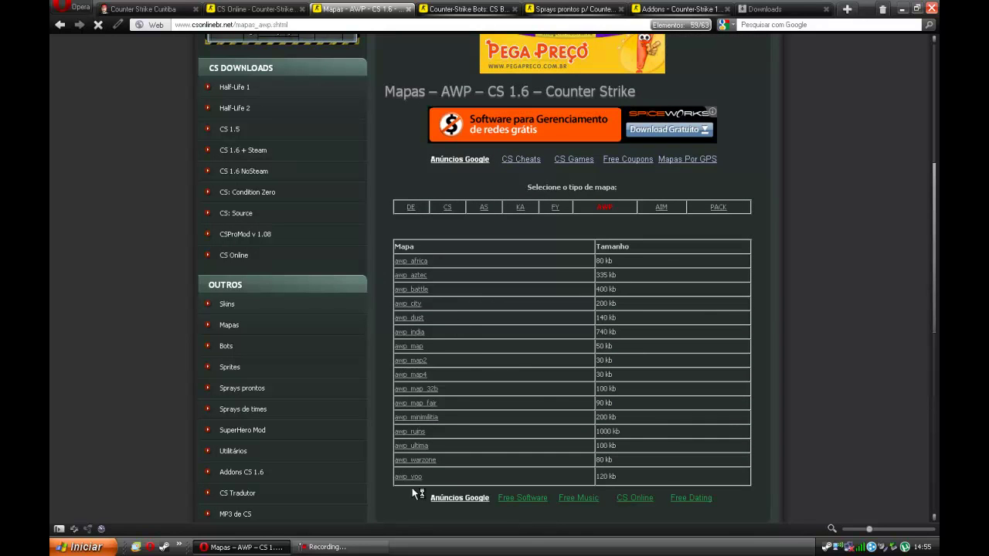
pyautogui.click(407, 477)
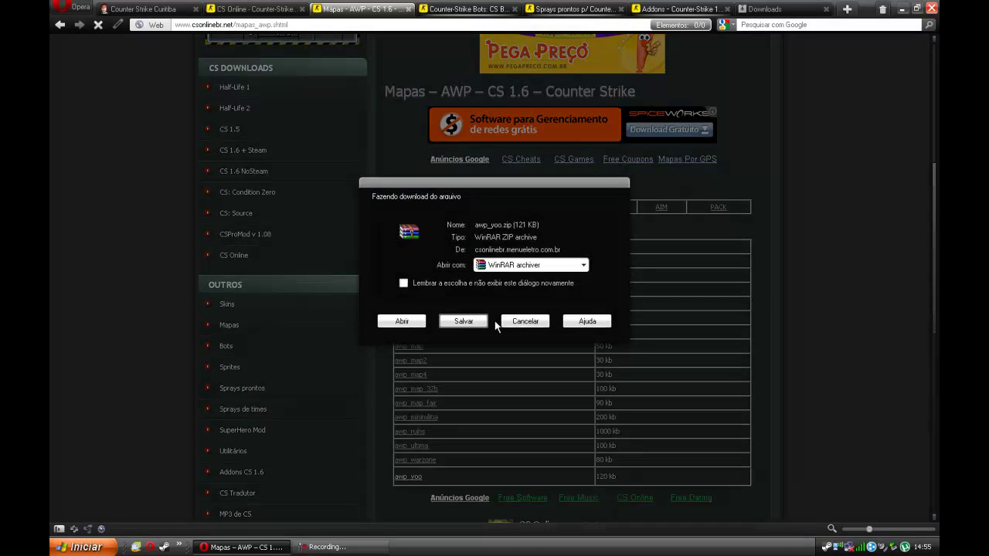
pyautogui.click(463, 320)
pyautogui.click(366, 229)
pyautogui.click(407, 8)
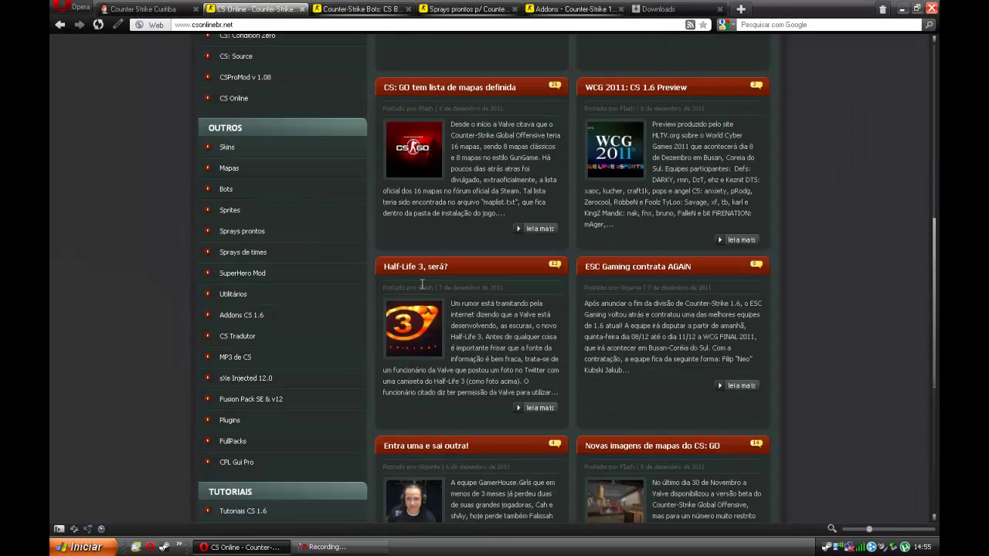
# Step: Download the CS Bot archive from the Bots page to the Desktop and close that tab
pyautogui.click(359, 9)
pyautogui.scroll(-5, 437, 277)
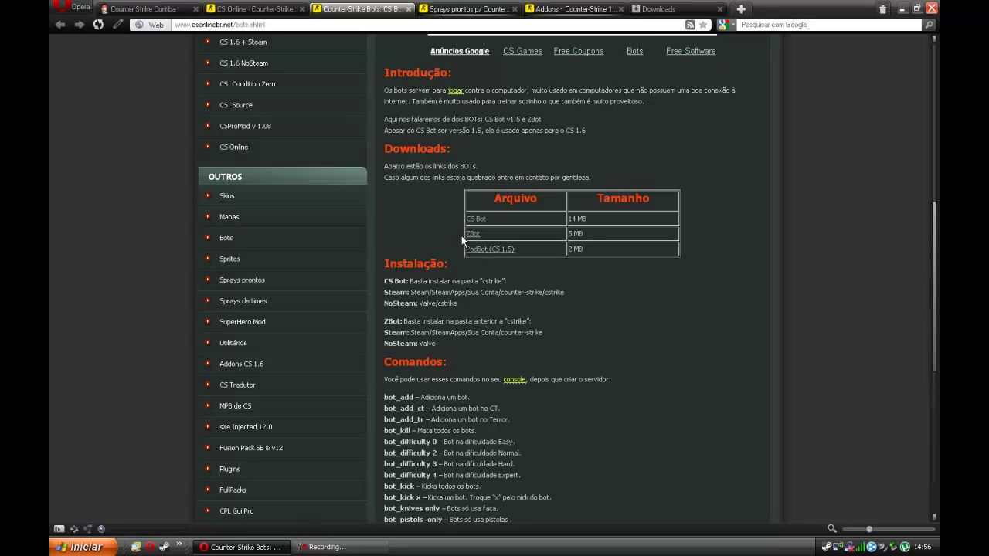
pyautogui.click(481, 220)
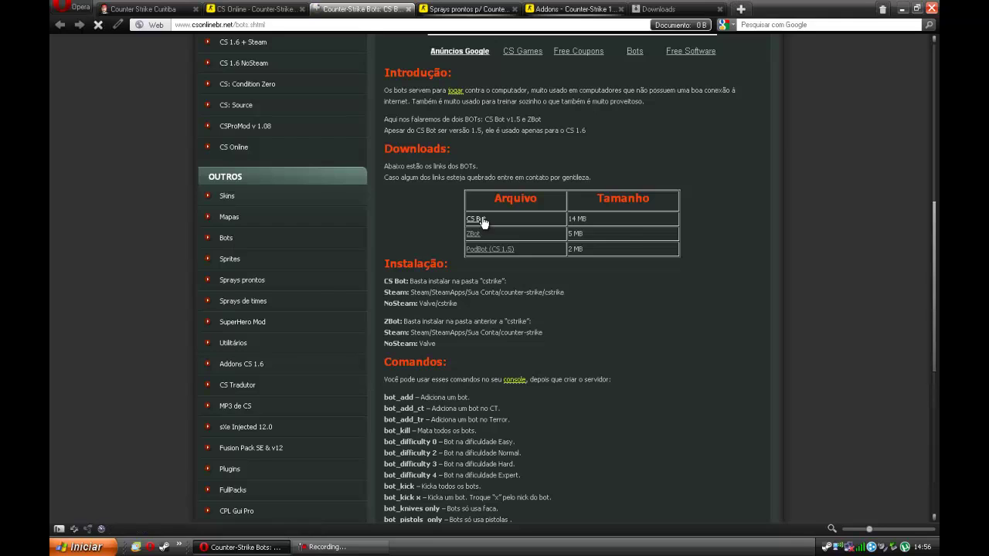
pyautogui.click(454, 326)
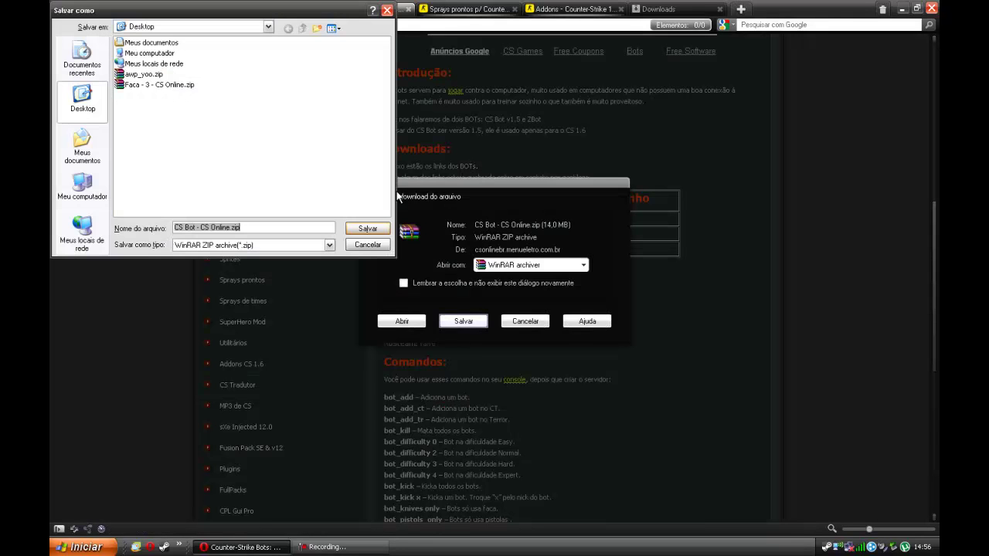
pyautogui.click(369, 231)
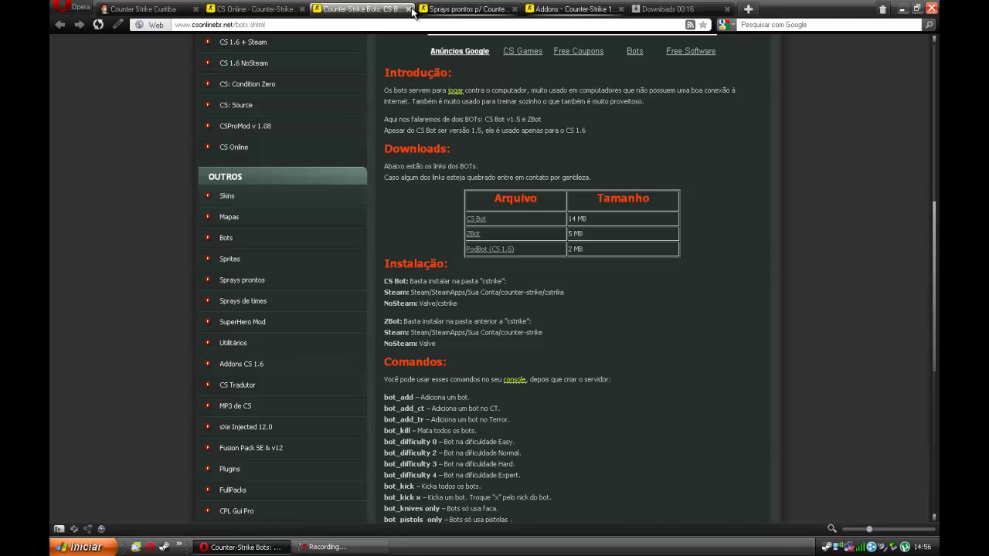
pyautogui.click(408, 9)
# Step: Browse the Sprays prontos page and save the yellow Awesome Face spray archive
pyautogui.click(362, 8)
pyautogui.scroll(-10, 479, 270)
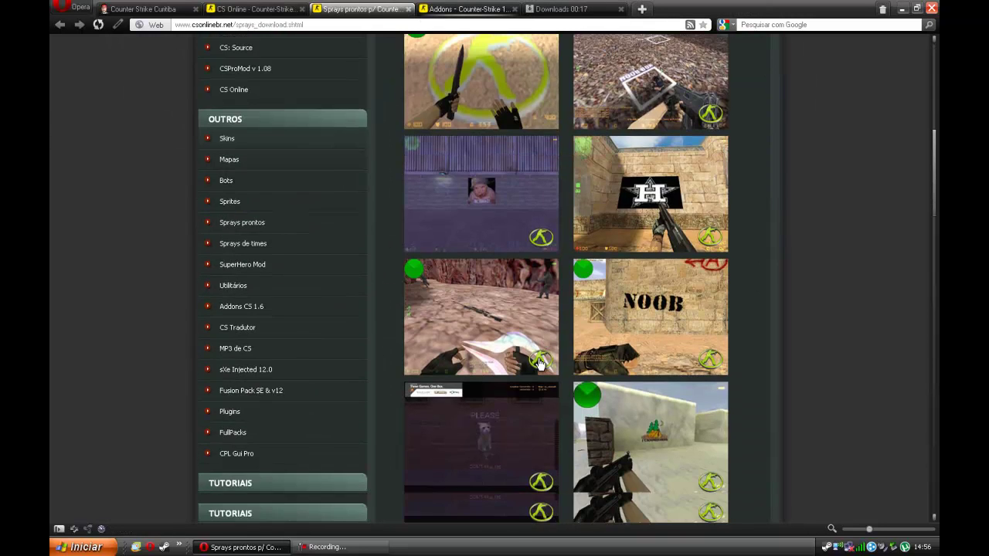
pyautogui.scroll(-20, 539, 369)
pyautogui.scroll(3, 530, 382)
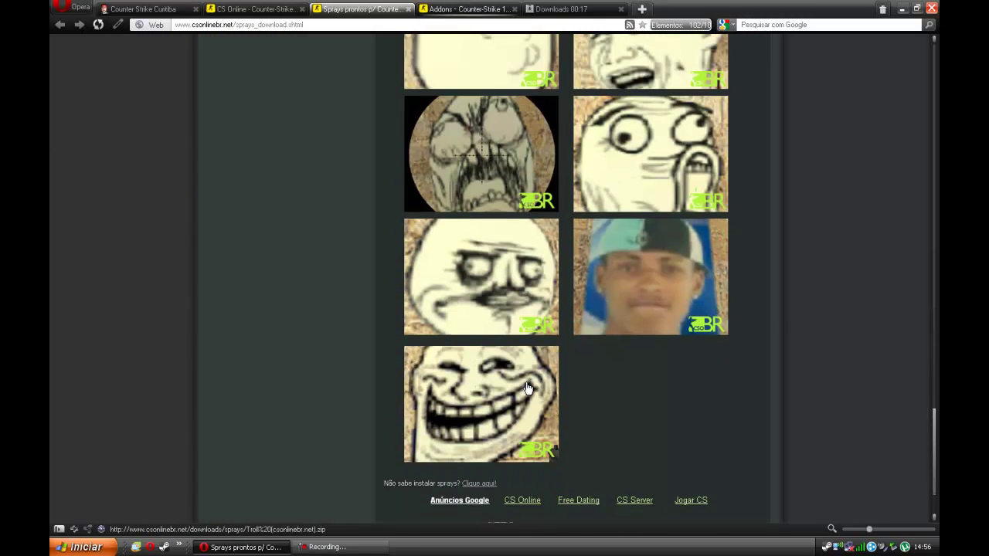
pyautogui.scroll(5, 528, 389)
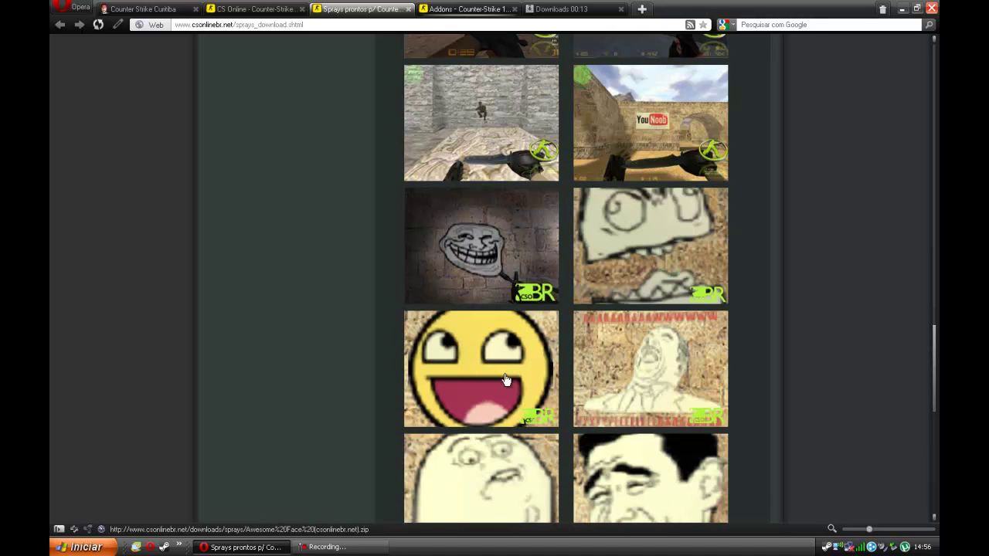
pyautogui.click(448, 380)
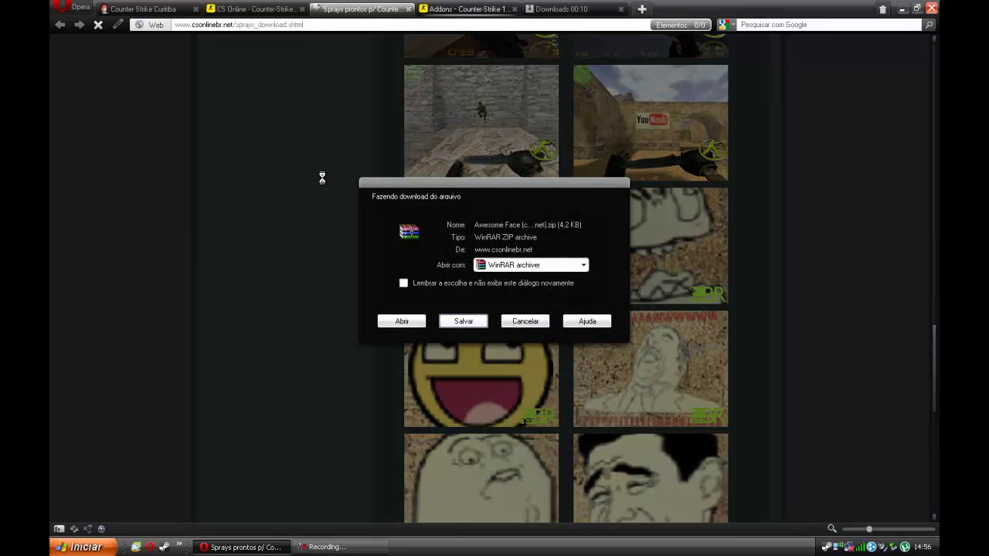
pyautogui.click(368, 228)
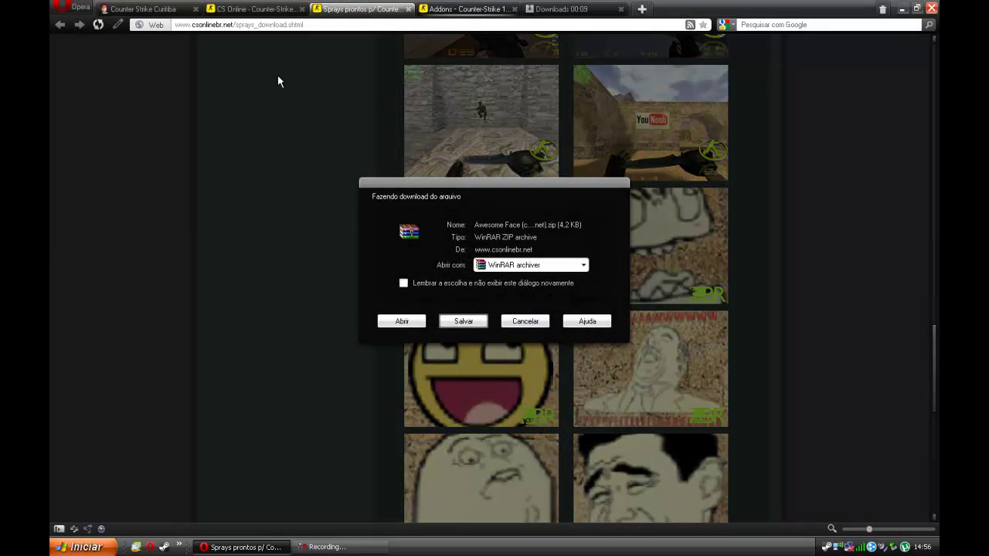
# Step: Close the Sprays prontos tab and open the details page of CS Online Death Match Addons from the Addons page
pyautogui.click(407, 9)
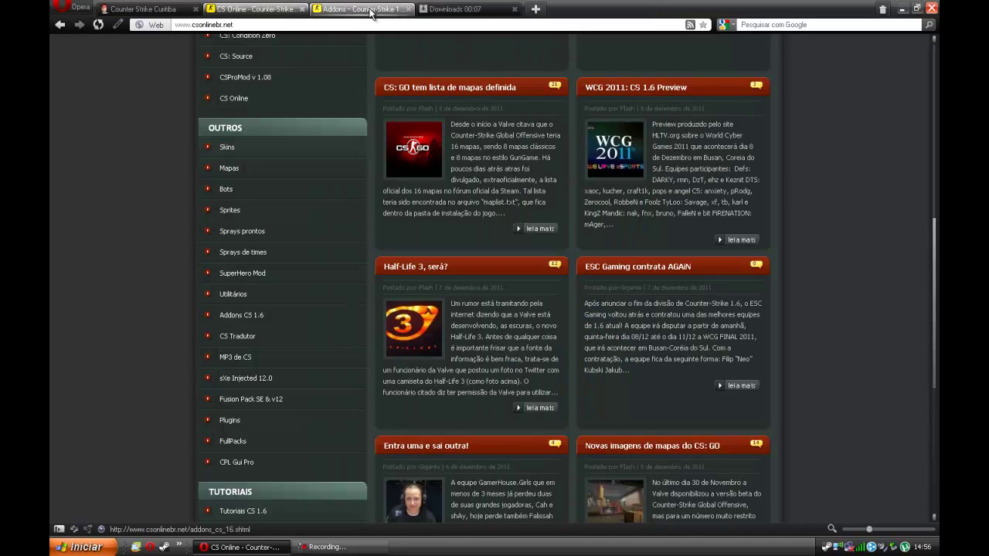
pyautogui.scroll(-10, 412, 279)
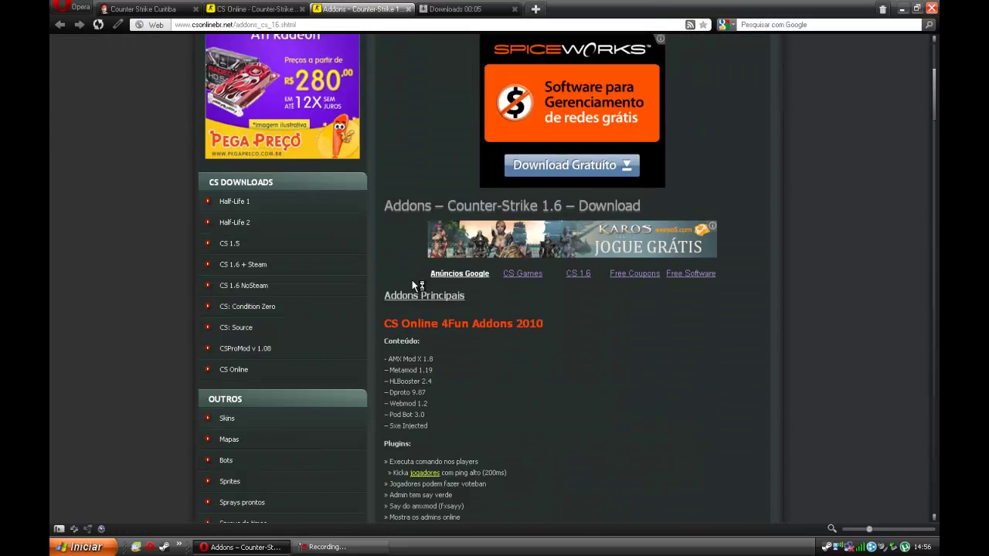
pyautogui.scroll(-3, 573, 272)
pyautogui.moveTo(933, 151)
pyautogui.mouseDown()
pyautogui.moveTo(936, 417)
pyautogui.moveTo(919, 367)
pyautogui.moveTo(922, 318)
pyautogui.moveTo(924, 329)
pyautogui.mouseUp()
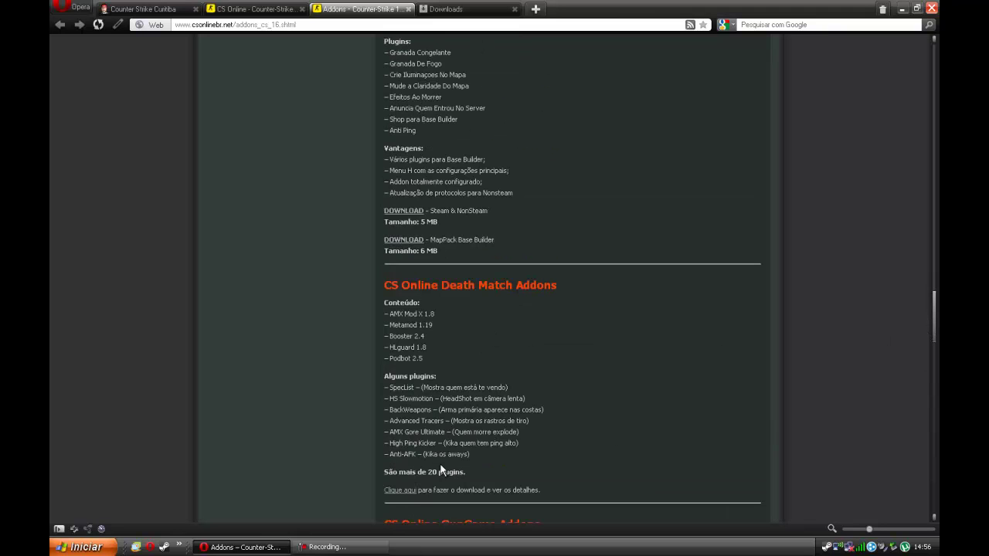
pyautogui.click(401, 491)
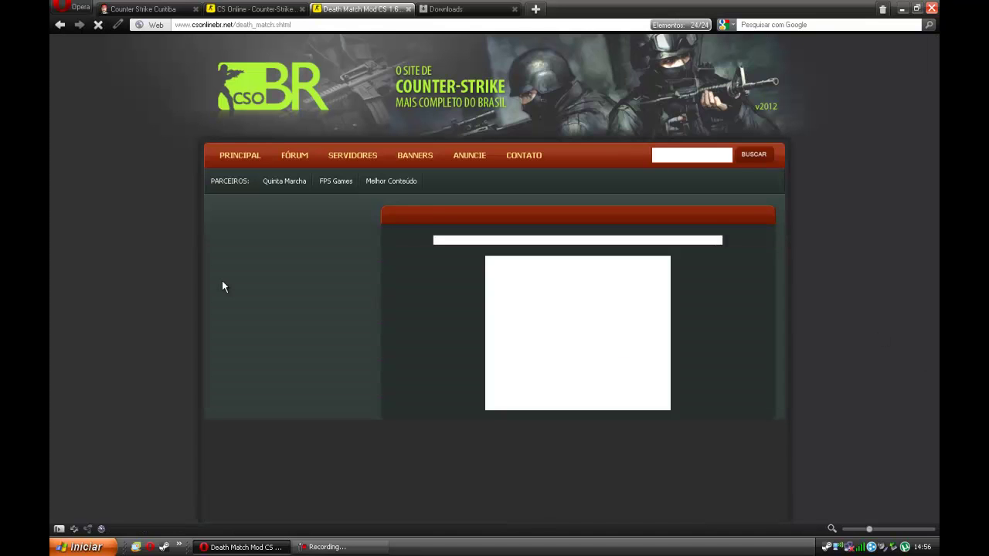
# Step: Download the Steam version of CS Online Death Match Addons v2.0 and save the zip to the Desktop
pyautogui.scroll(-10, 74, 330)
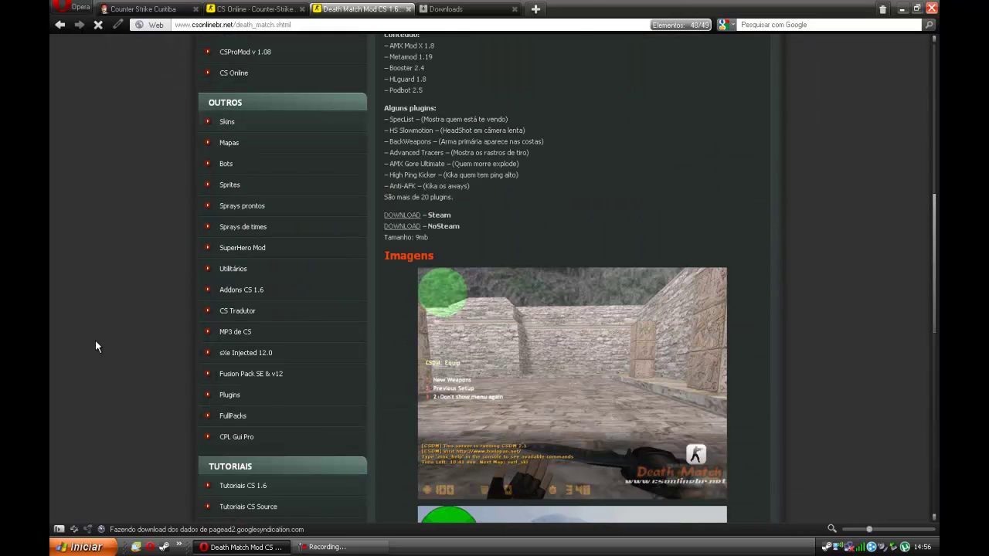
pyautogui.scroll(6, 328, 337)
pyautogui.scroll(-2, 414, 273)
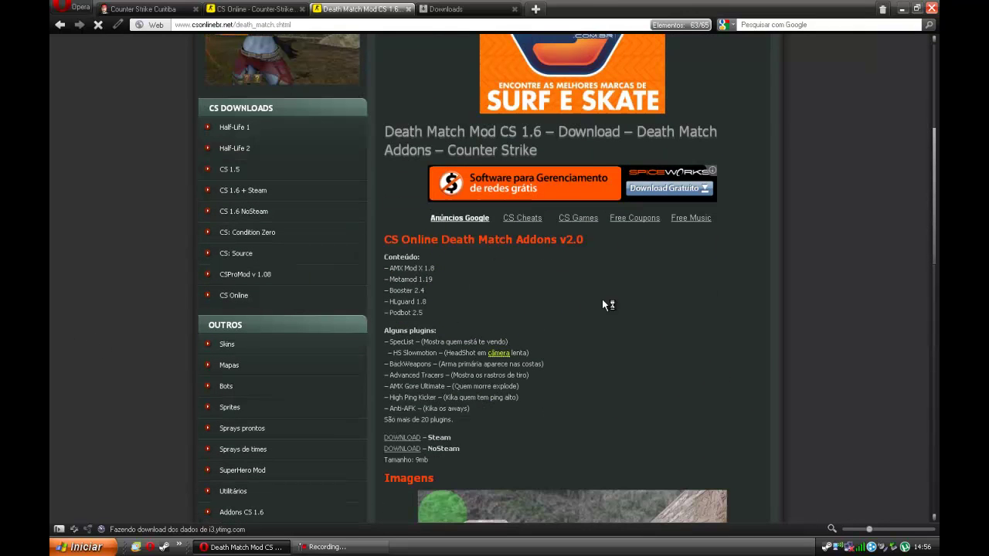
pyautogui.click(401, 437)
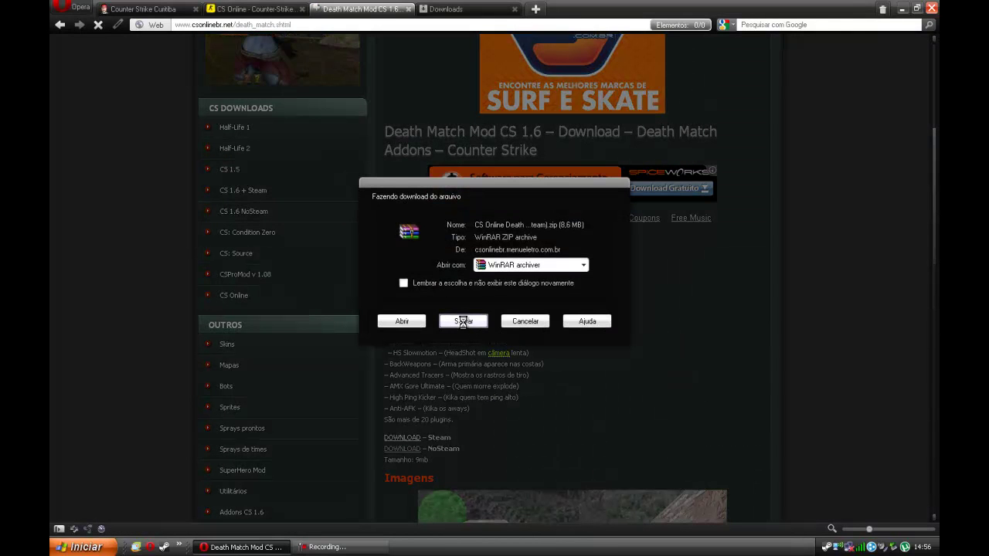
pyautogui.click(463, 321)
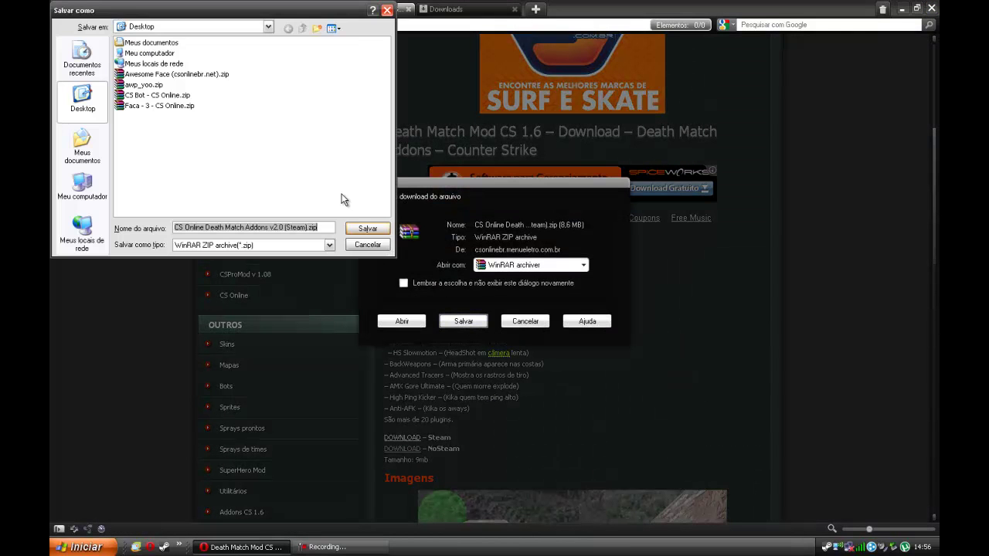
pyautogui.click(374, 231)
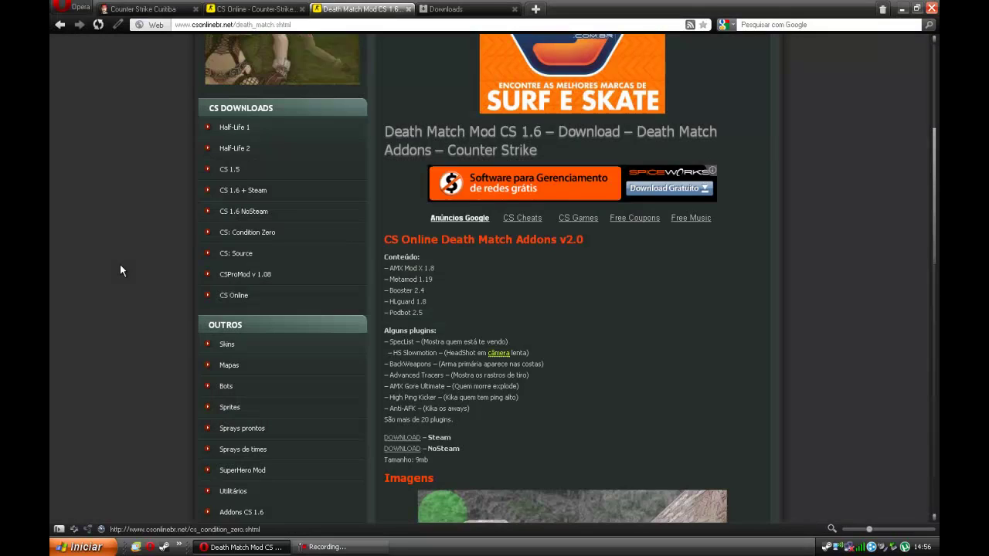
# Step: Look over the Death Match sample images and close both the Death Match Mod and CS Online tabs
pyautogui.scroll(-10, 152, 281)
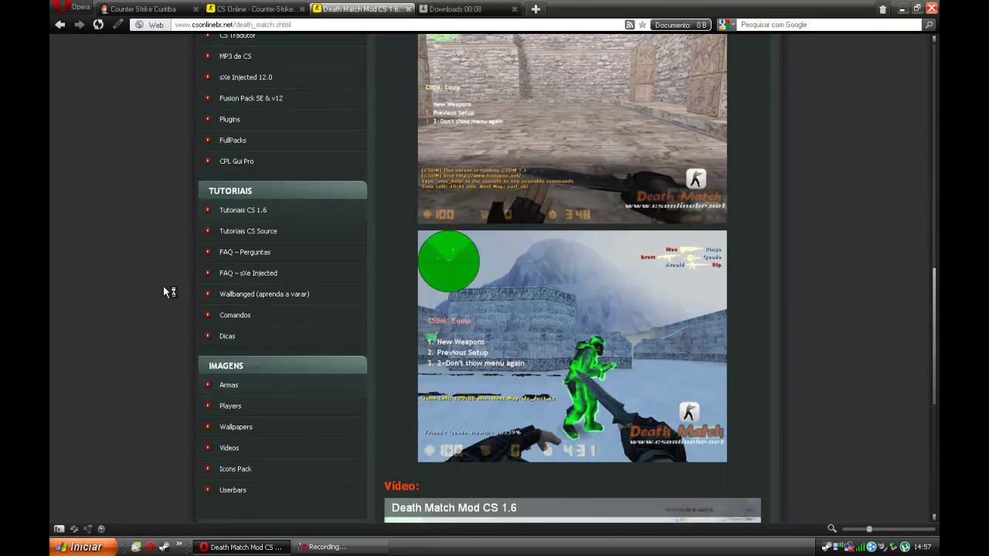
pyautogui.scroll(3, 573, 278)
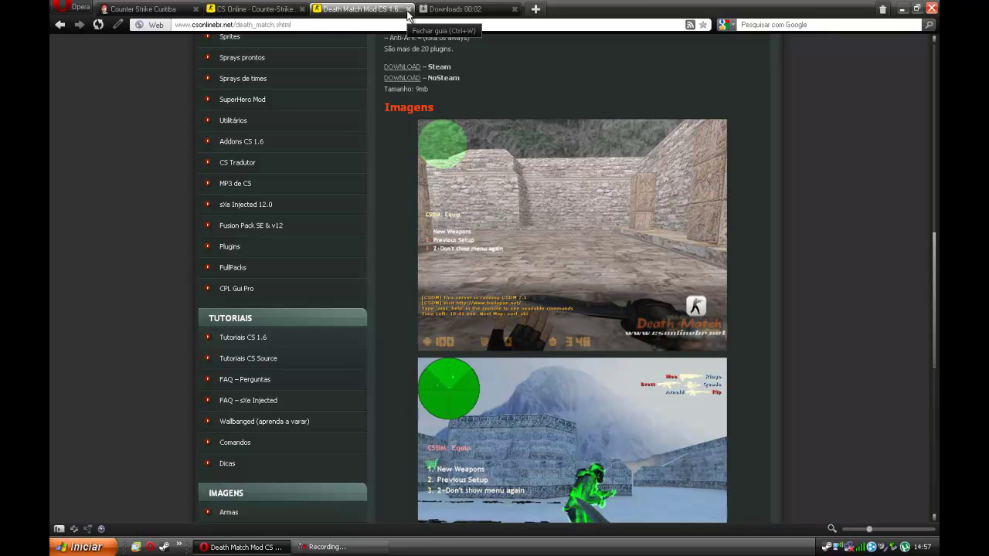
pyautogui.click(408, 9)
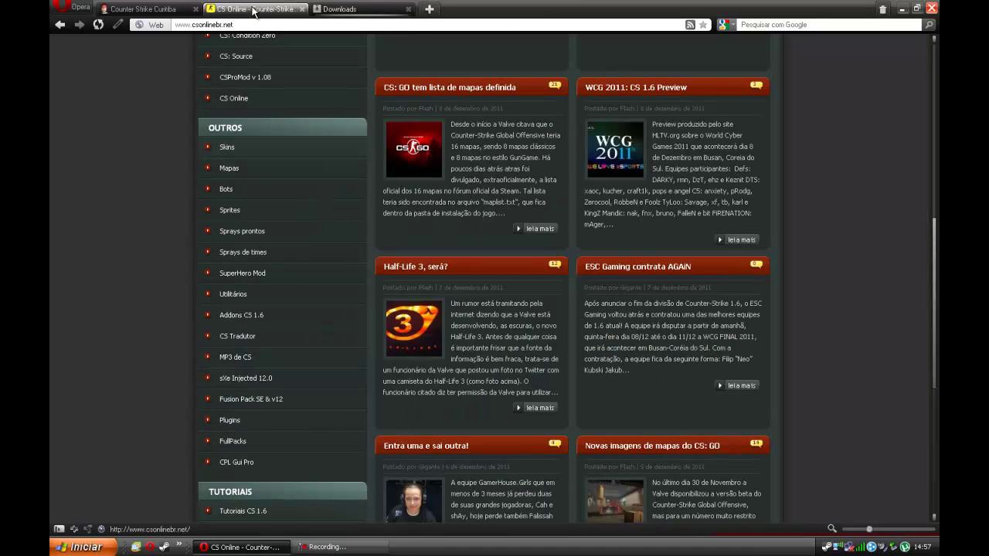
pyautogui.middleClick(254, 10)
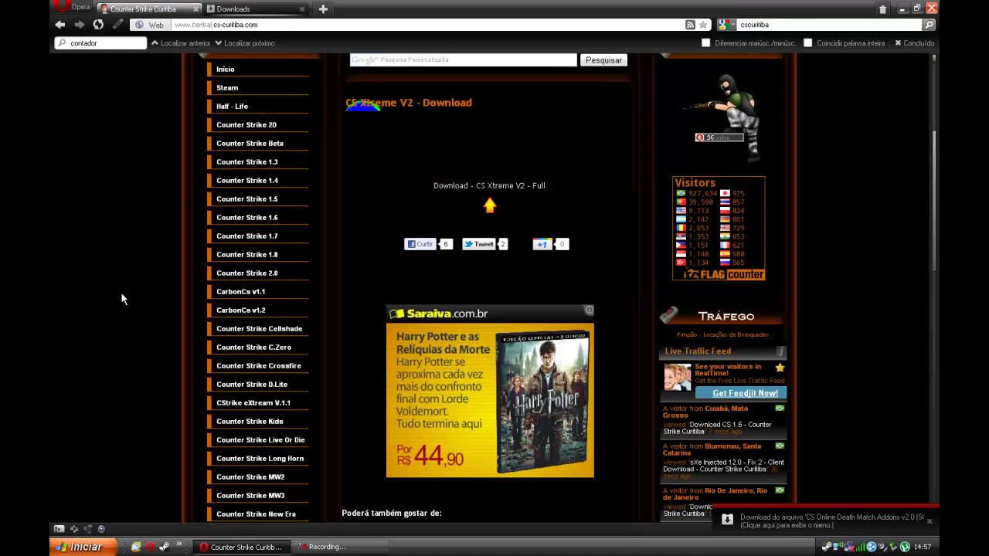
# Step: Open the Plugins page of the Counter Strike Curitiba site and browse its table of CS 1.6 server plugins
pyautogui.scroll(-6, 121, 299)
pyautogui.scroll(-2, 142, 309)
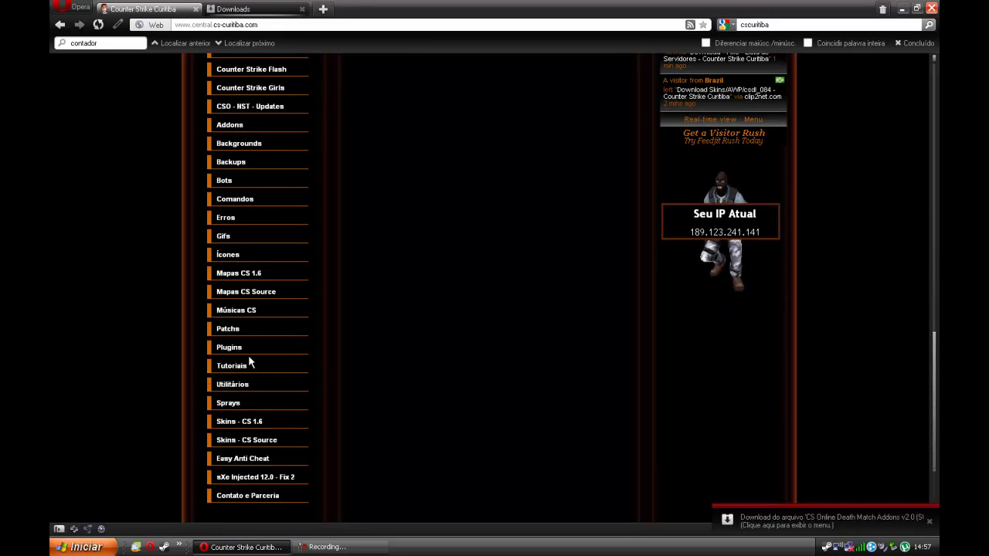
pyautogui.click(228, 347)
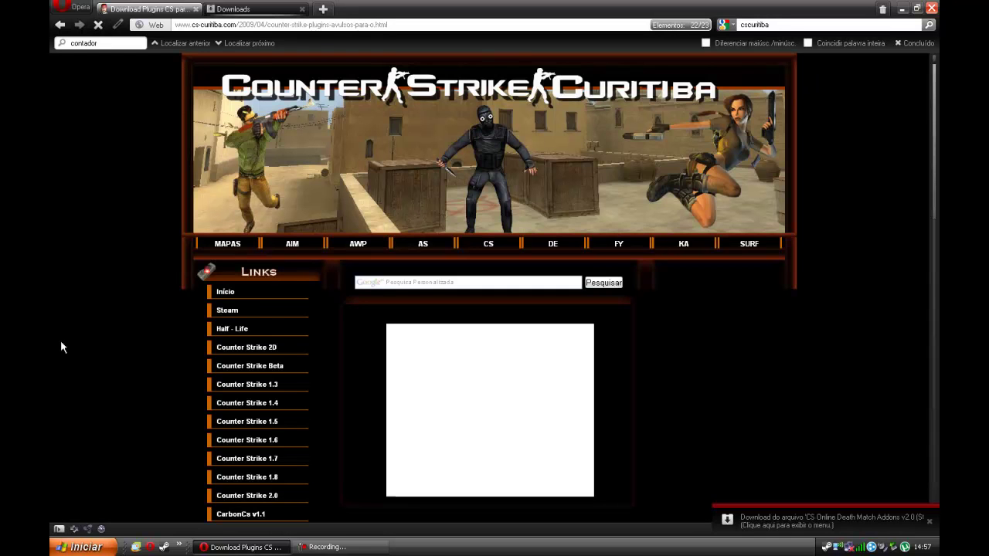
pyautogui.scroll(-4, 60, 340)
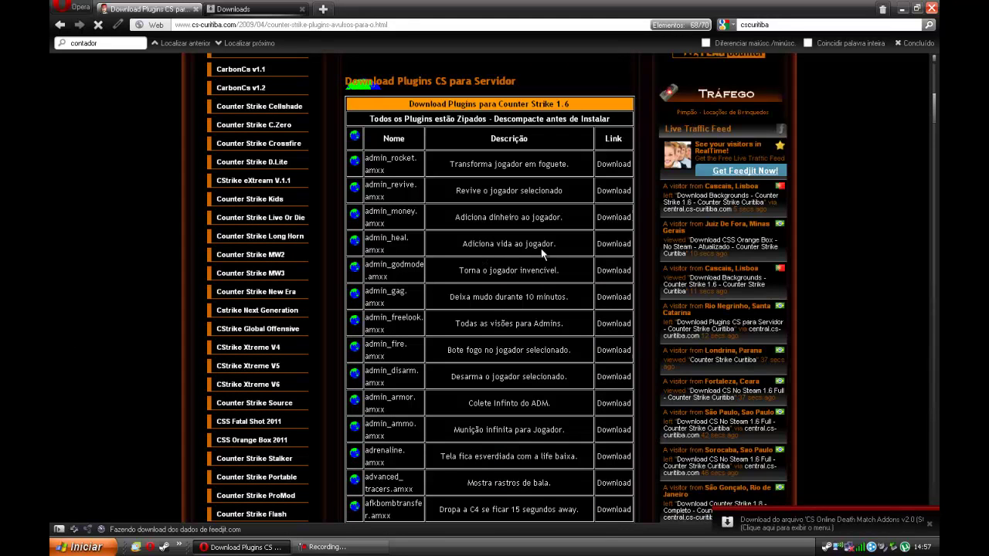
pyautogui.scroll(-5, 541, 253)
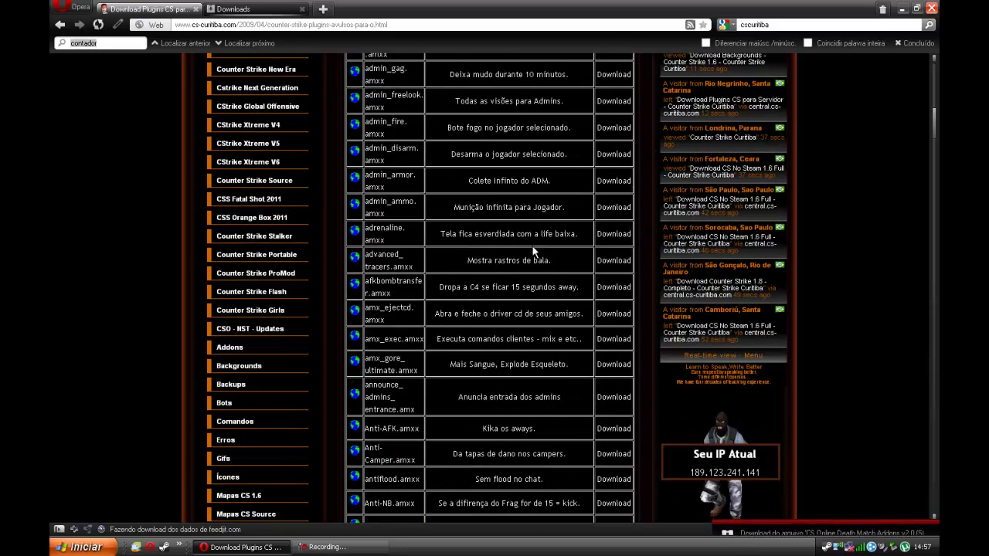
# Step: Find "CONTADOR" on the plugins page and open the download page of the fragcounter.amxx plugin
pyautogui.hotkey('ctrl', 'f')
pyautogui.write('COUNTA')
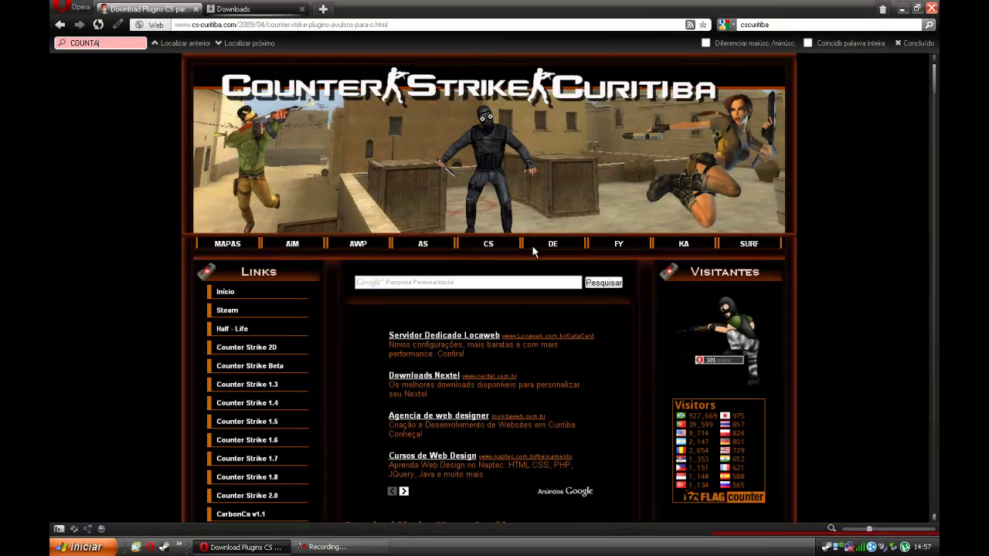
pyautogui.press('BackSpace')
pyautogui.press('BackSpace')
pyautogui.press('BackSpace')
pyautogui.press('BackSpace')
pyautogui.write('NTADOR')
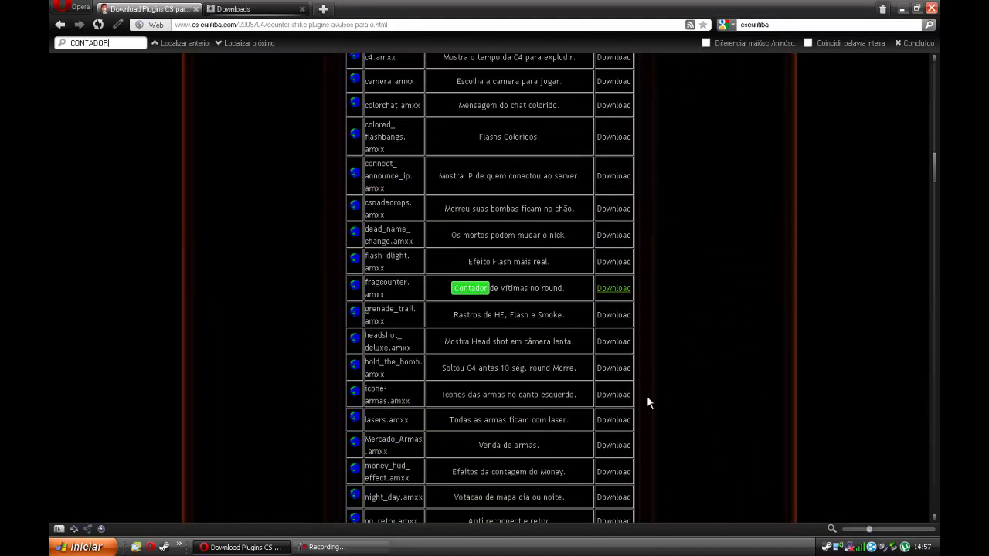
pyautogui.click(615, 293)
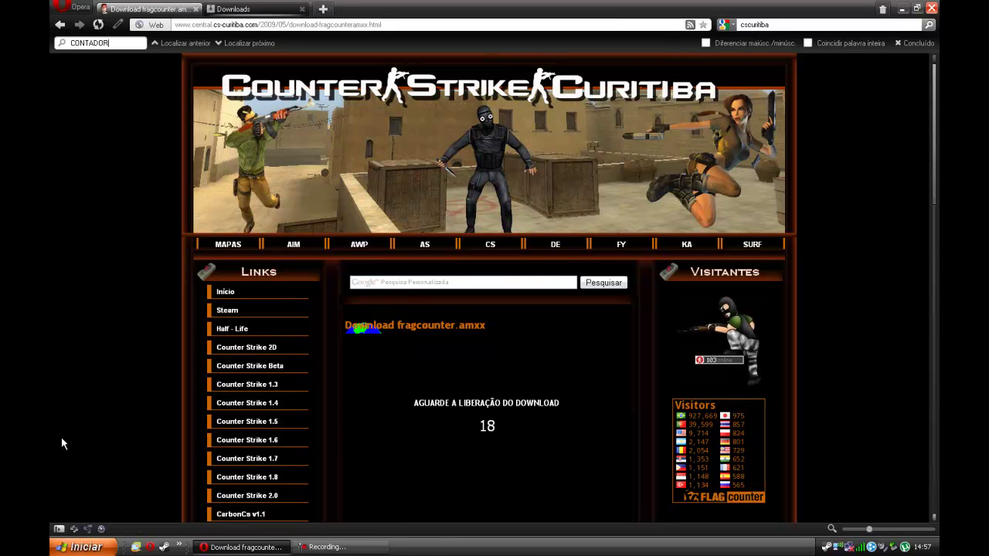
pyautogui.scroll(-3, 63, 438)
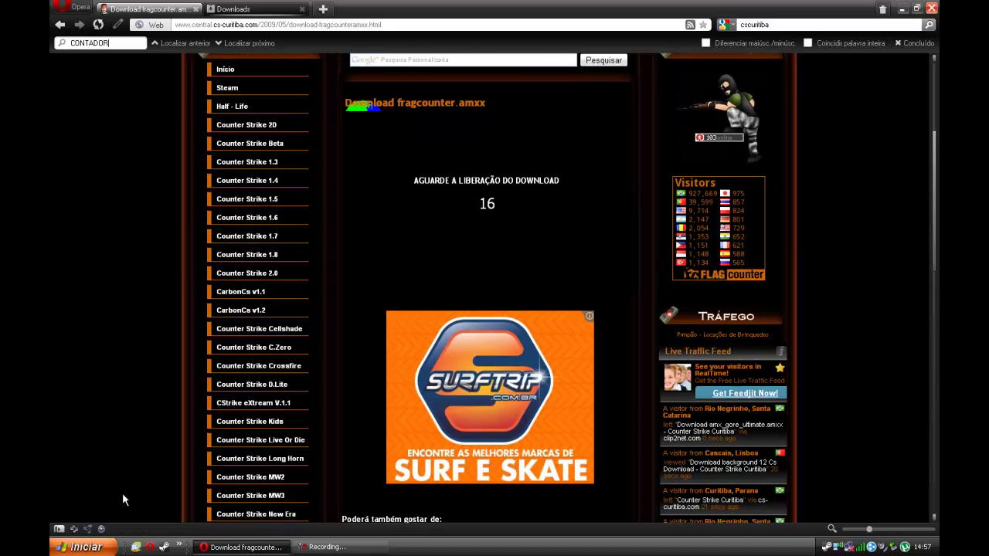
pyautogui.scroll(-1, 124, 495)
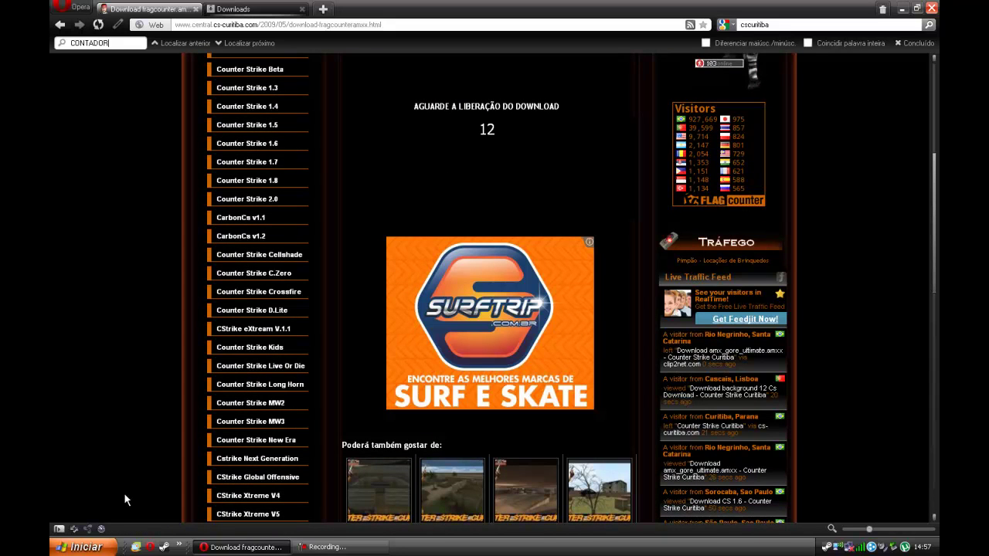
pyautogui.scroll(-1, 125, 496)
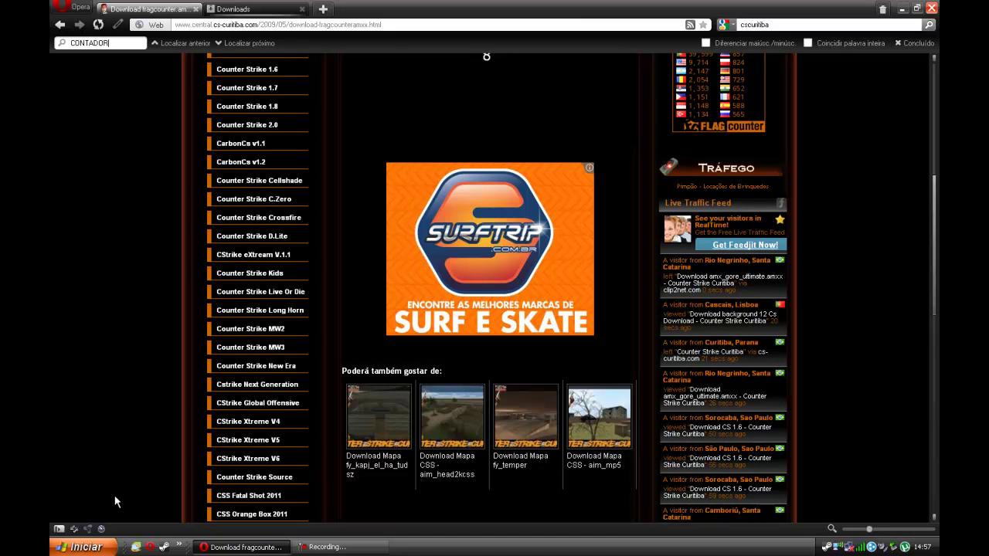
pyautogui.scroll(-3, 114, 502)
pyautogui.scroll(7, 114, 503)
pyautogui.scroll(-7, 115, 502)
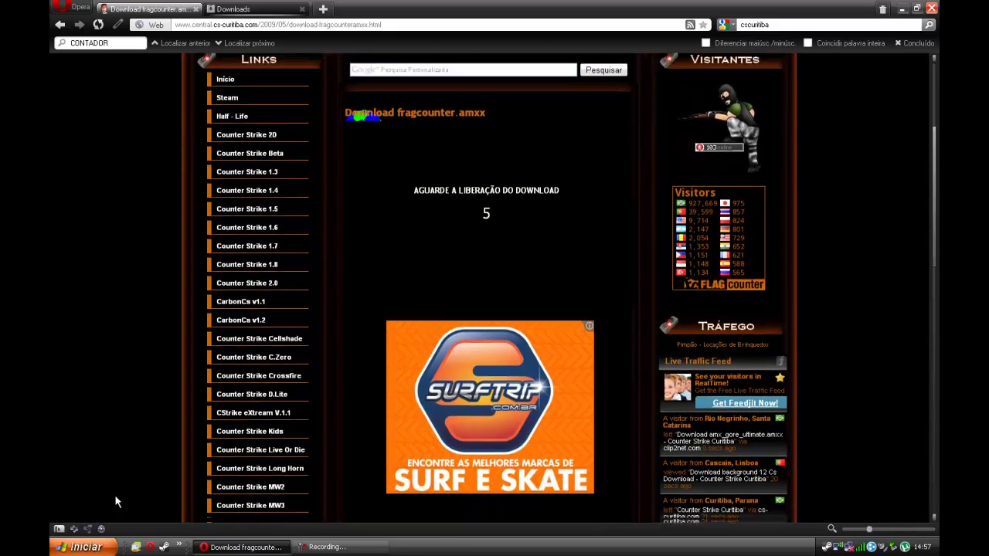
# Step: Download the fragcounter.amxx plugin and save cs-curitiba.com fragcounter.zip to the Desktop
pyautogui.scroll(5, 115, 500)
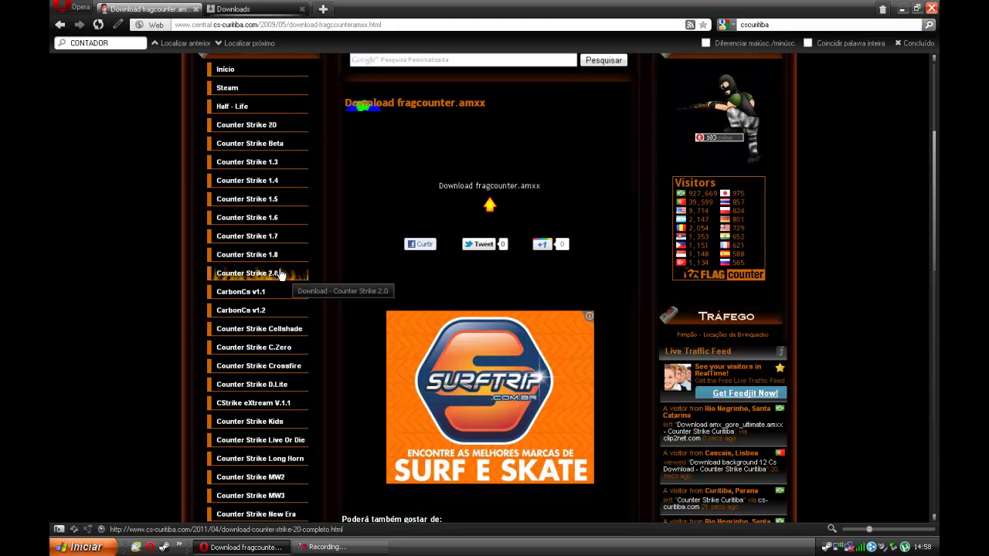
pyautogui.click(530, 185)
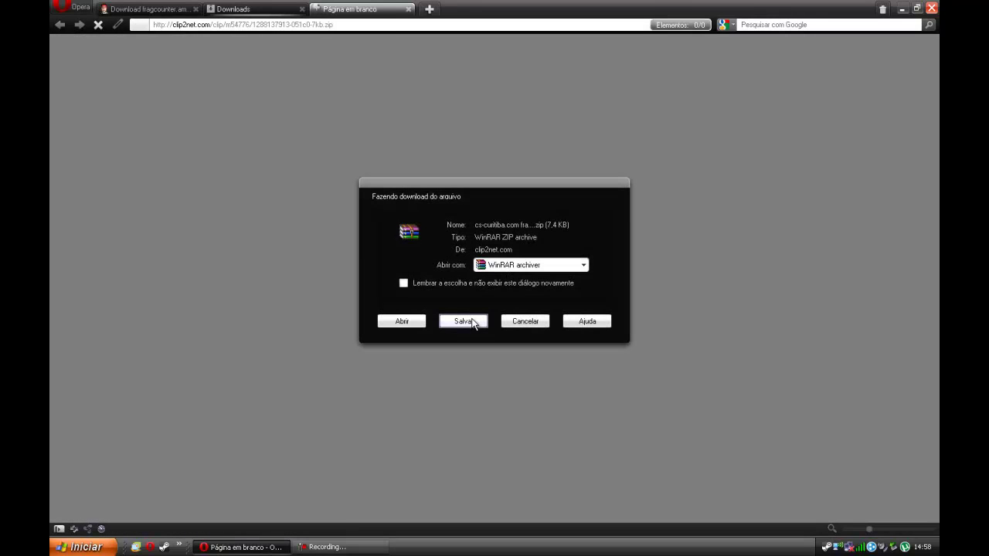
pyautogui.click(473, 323)
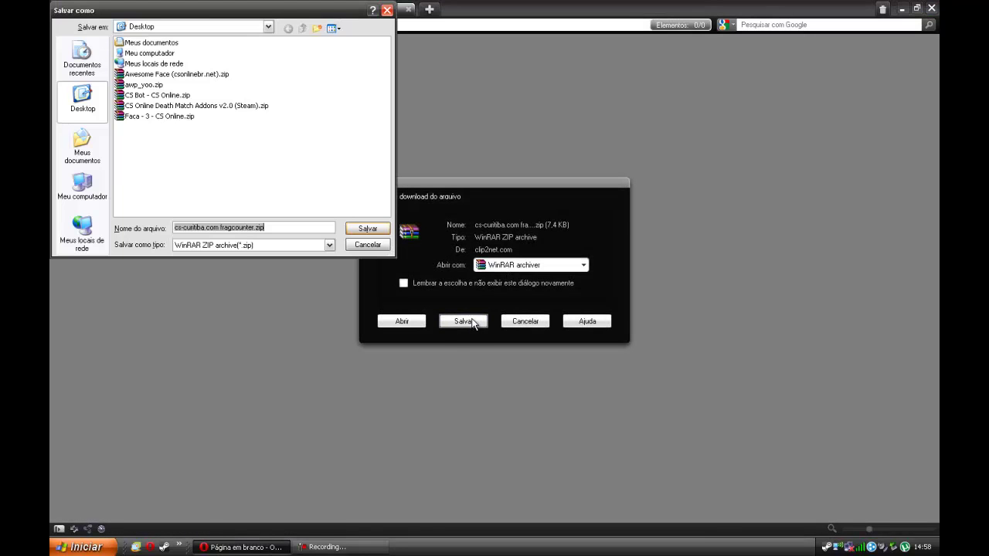
pyautogui.click(368, 230)
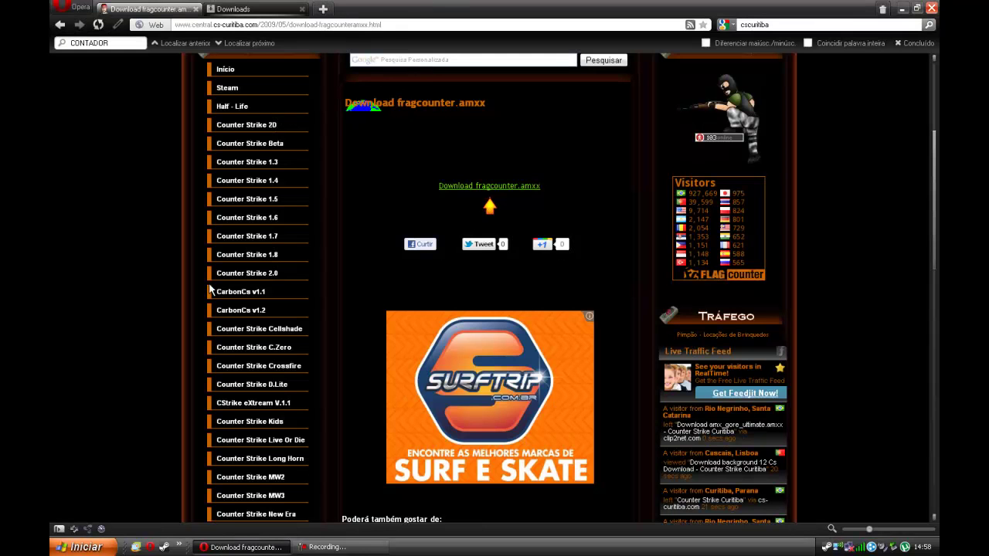
pyautogui.scroll(-3, 210, 292)
pyautogui.scroll(-2, 210, 292)
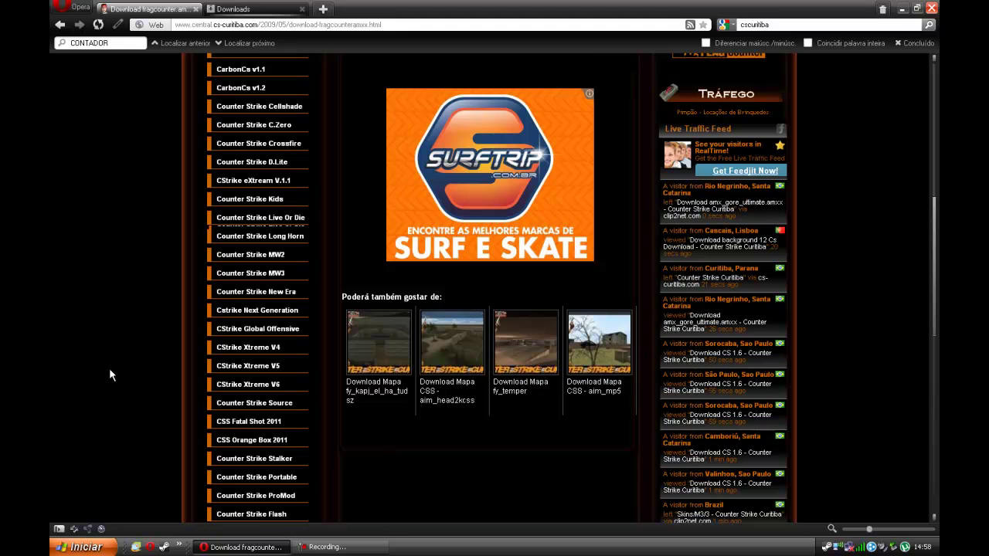
pyautogui.scroll(-2, 109, 368)
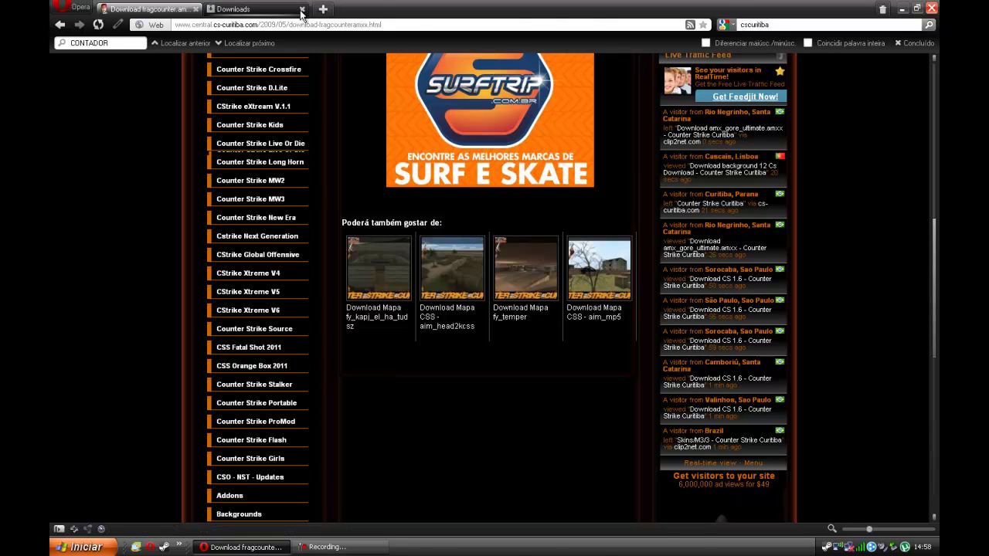
# Step: Minimize the browser, move the Death Match Addons v2.0 zip to a free desktop area and extract its contents onto the desktop
pyautogui.click(910, 9)
pyautogui.rightClick(481, 184)
pyautogui.click(498, 208)
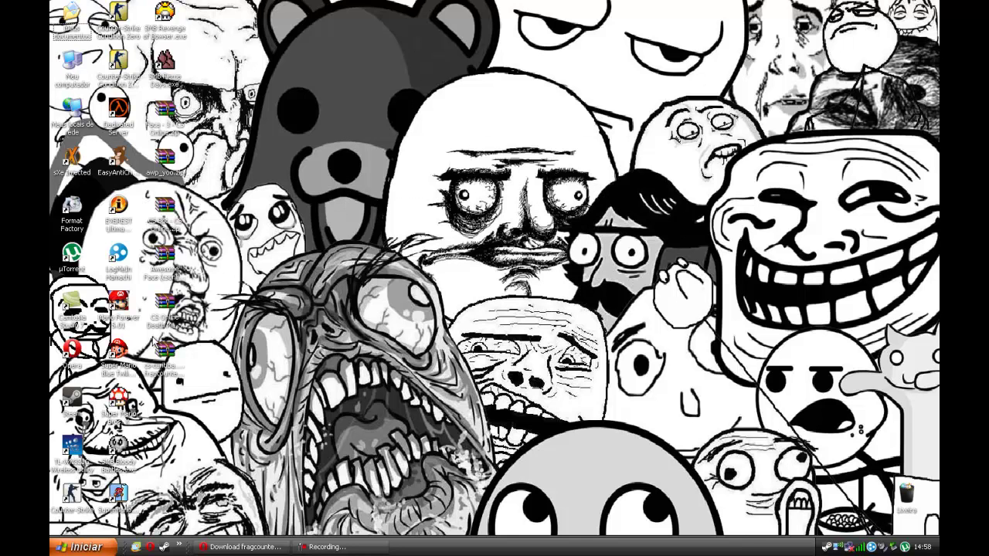
pyautogui.moveTo(165, 315); pyautogui.dragTo(394, 174)
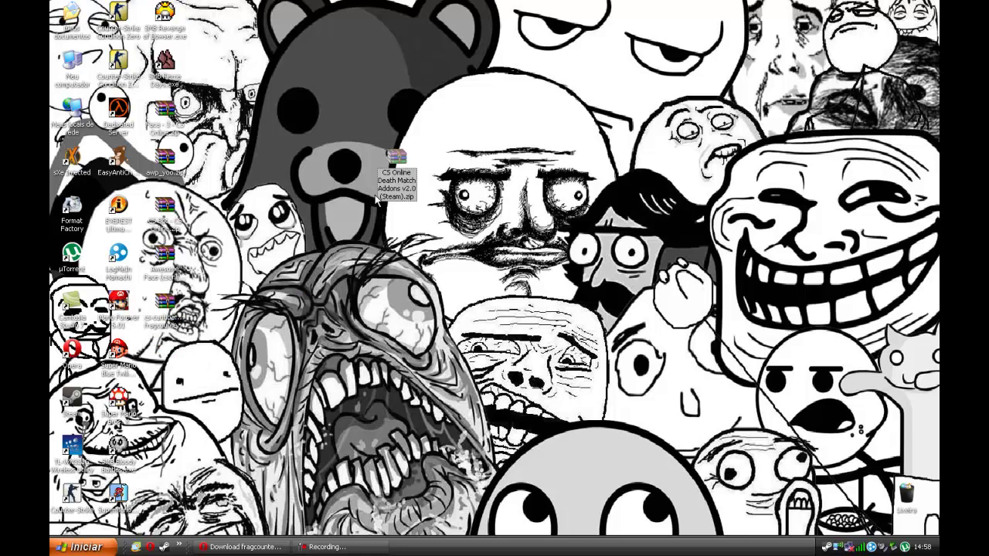
pyautogui.rightClick(396, 159)
pyautogui.click(456, 209)
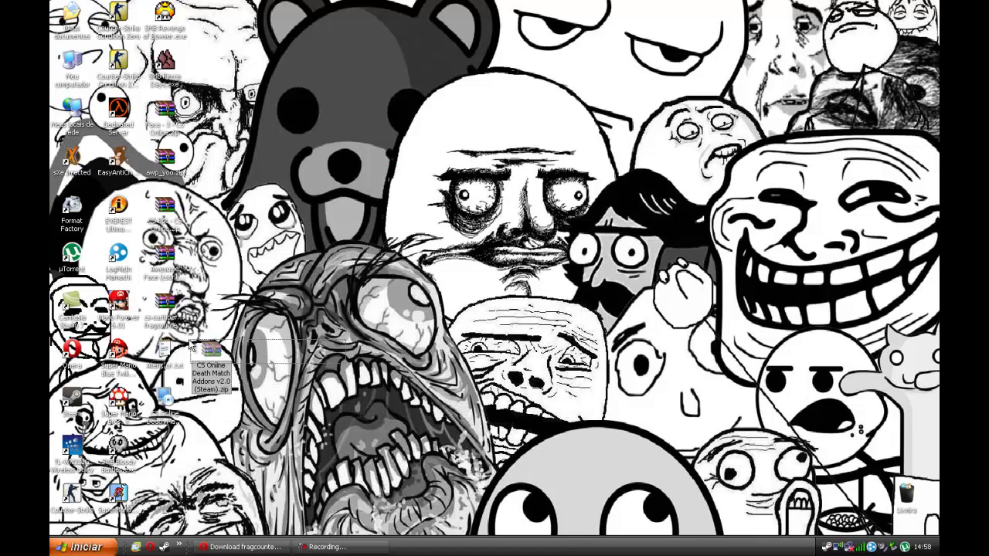
# Step: Delete the Death Match Addons zip and the extracted text file, and move the extracted installer to a free area near the desktop's centre
pyautogui.press('Delete')
pyautogui.press('Return')
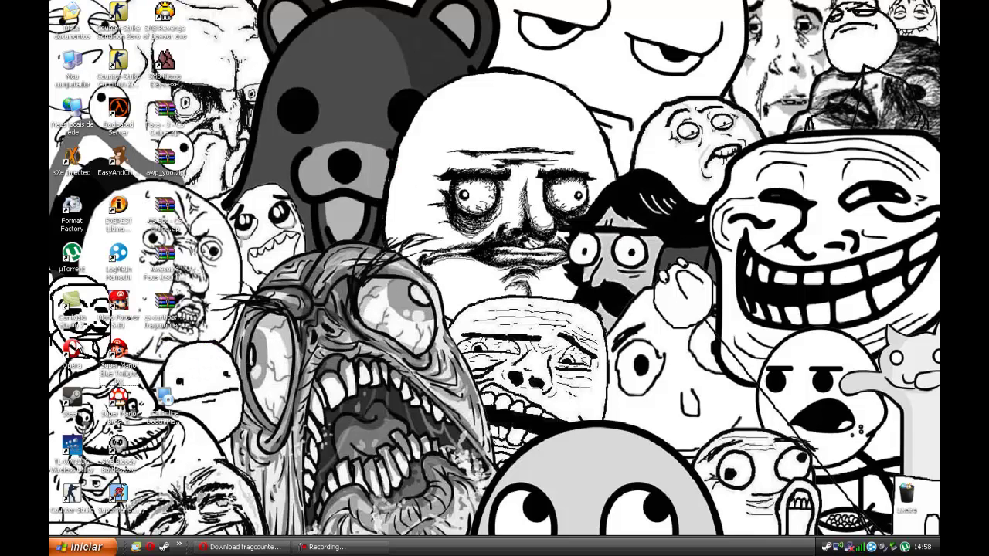
pyautogui.moveTo(373, 287); pyautogui.dragTo(413, 275)
pyautogui.click(401, 269)
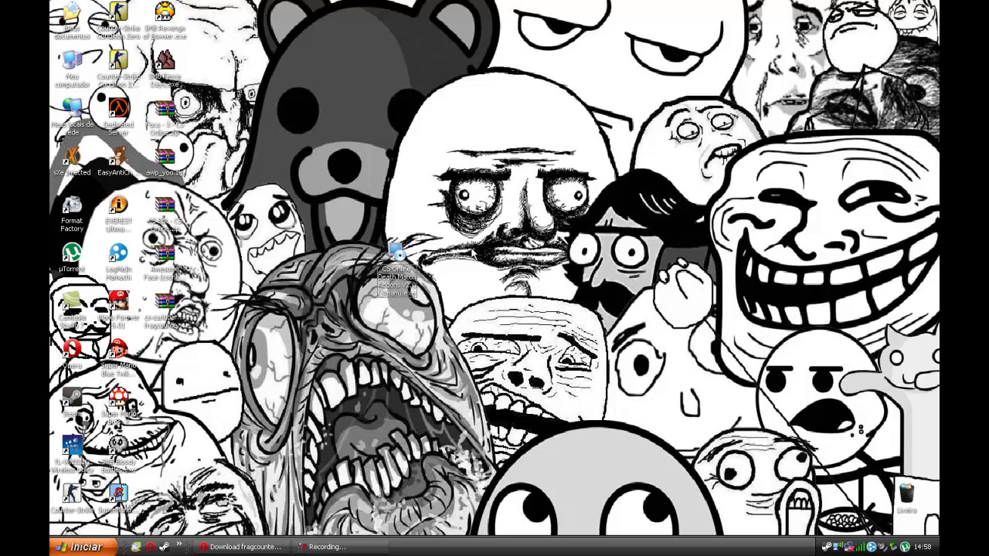
# Step: Launch the CS Online Death Match Addons v2.0 installer and advance to the installation folder choice
pyautogui.doubleClick(401, 269)
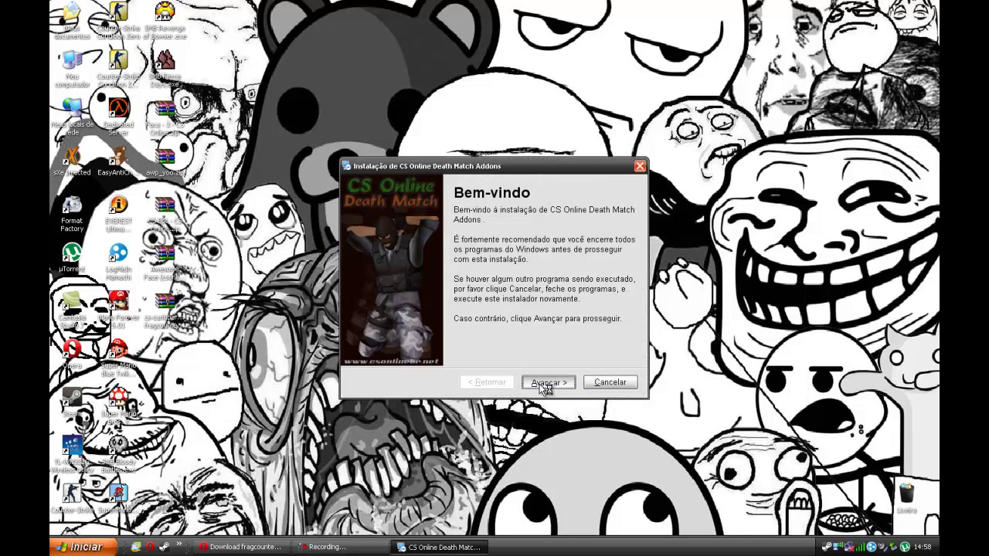
pyautogui.click(556, 384)
pyautogui.click(500, 341)
pyautogui.click(557, 382)
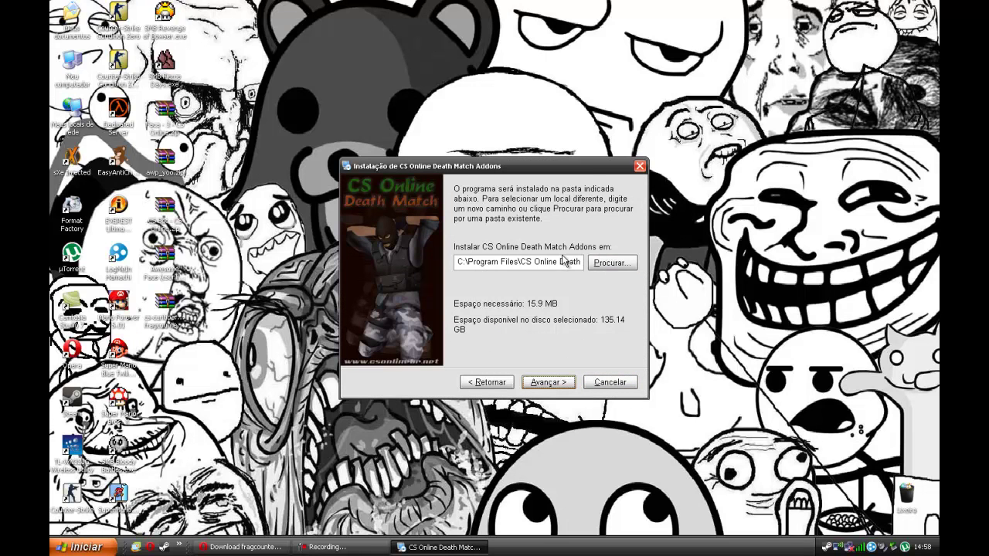
# Step: Browse for the installation folder and expand Meu computador, (C:) Disco local and Program Files
pyautogui.click(610, 264)
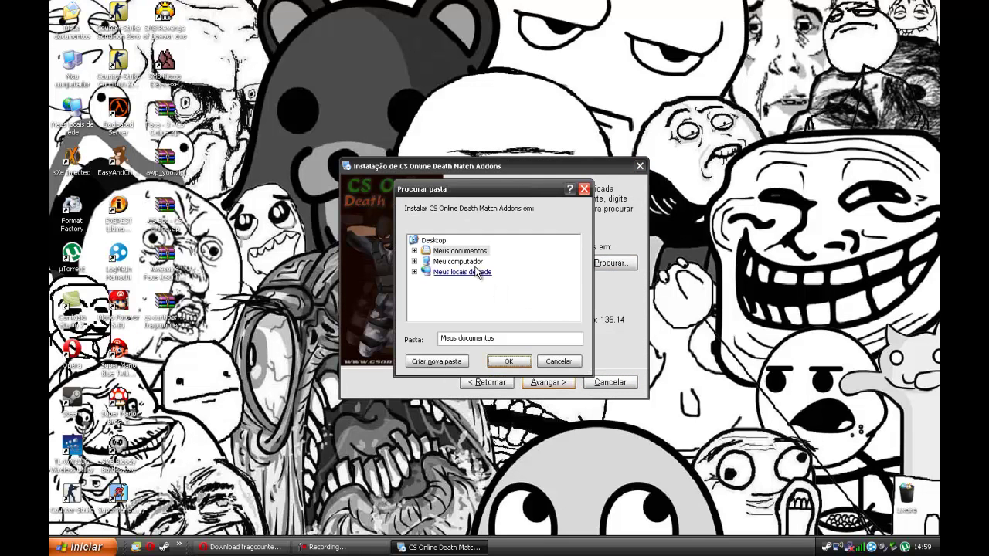
pyautogui.doubleClick(485, 262)
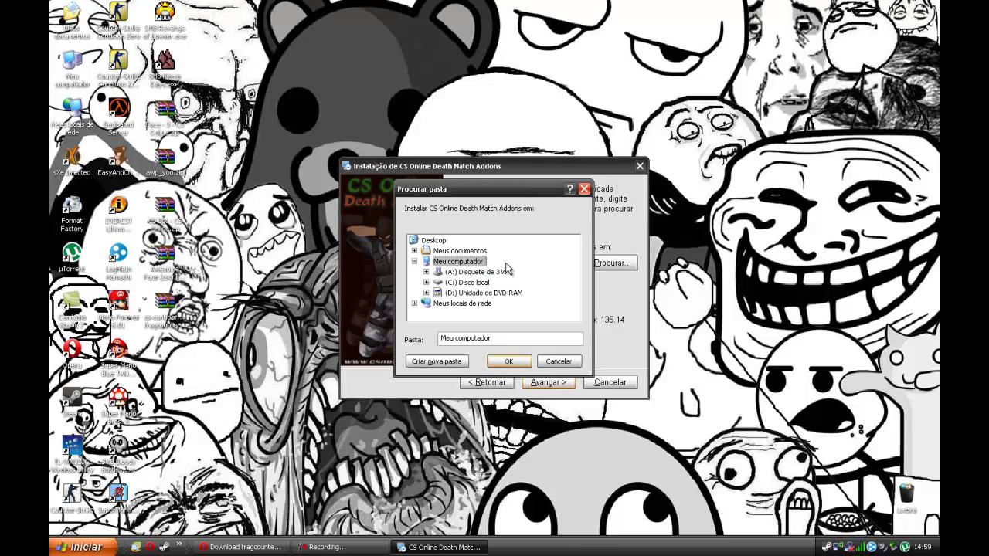
pyautogui.doubleClick(467, 282)
pyautogui.scroll(-1, 572, 280)
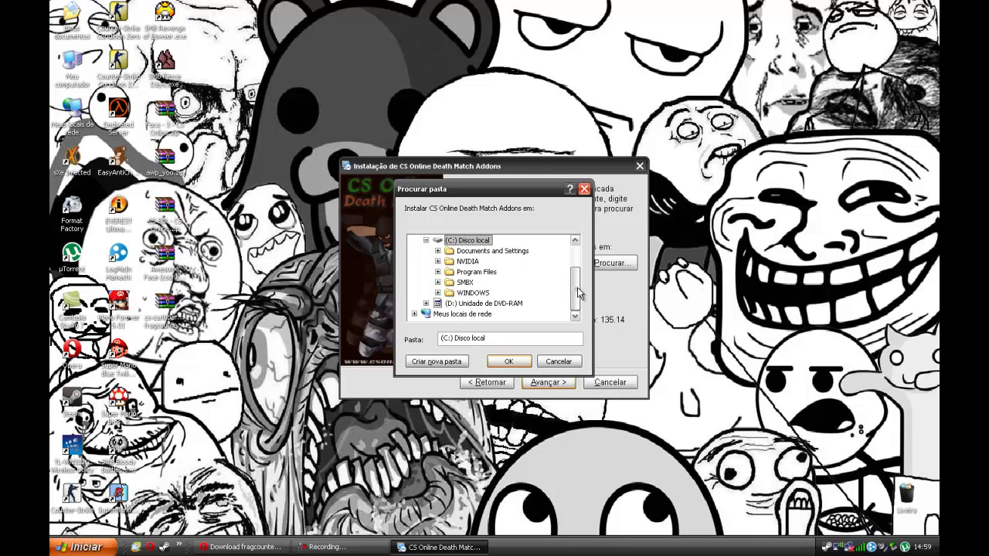
pyautogui.doubleClick(476, 272)
pyautogui.moveTo(575, 261); pyautogui.dragTo(575, 293)
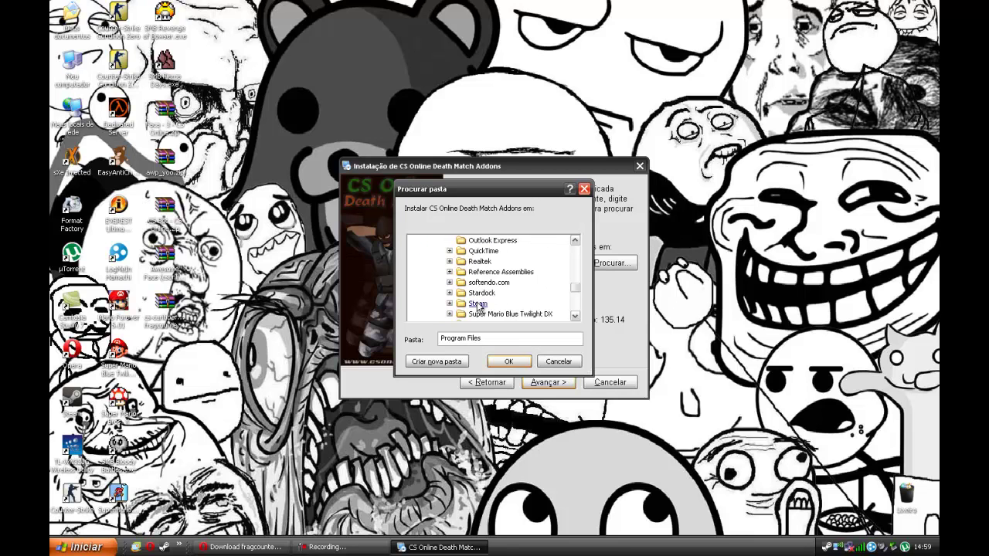
# Step: Choose the cstrike folder inside Steam's steamapps account folder, under counter-strike, as the installation location
pyautogui.doubleClick(478, 303)
pyautogui.click(575, 317)
pyautogui.click(575, 317)
pyautogui.click(575, 317)
pyautogui.click(575, 317)
pyautogui.click(575, 316)
pyautogui.click(575, 317)
pyautogui.click(575, 317)
pyautogui.doubleClick(496, 282)
pyautogui.click(575, 316)
pyautogui.doubleClick(516, 303)
pyautogui.doubleClick(528, 294)
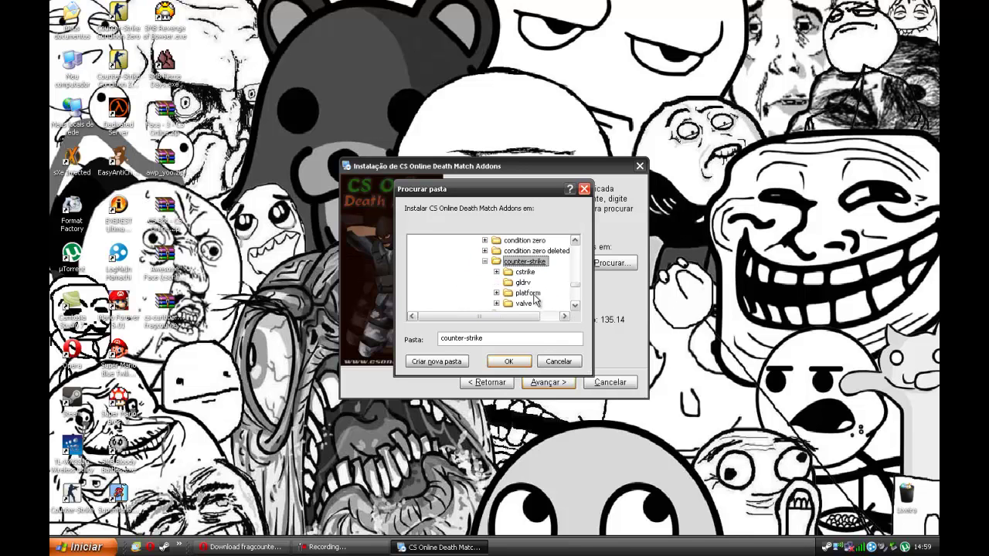
pyautogui.doubleClick(543, 281)
pyautogui.click(532, 363)
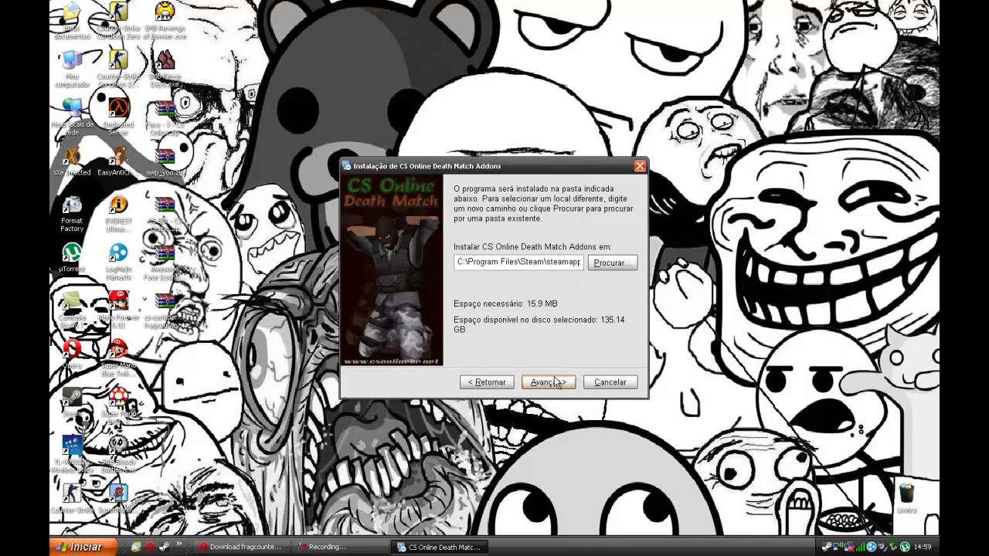
# Step: Install the Death Match Addons, close the installer and delete its exe from the desktop
pyautogui.click(549, 382)
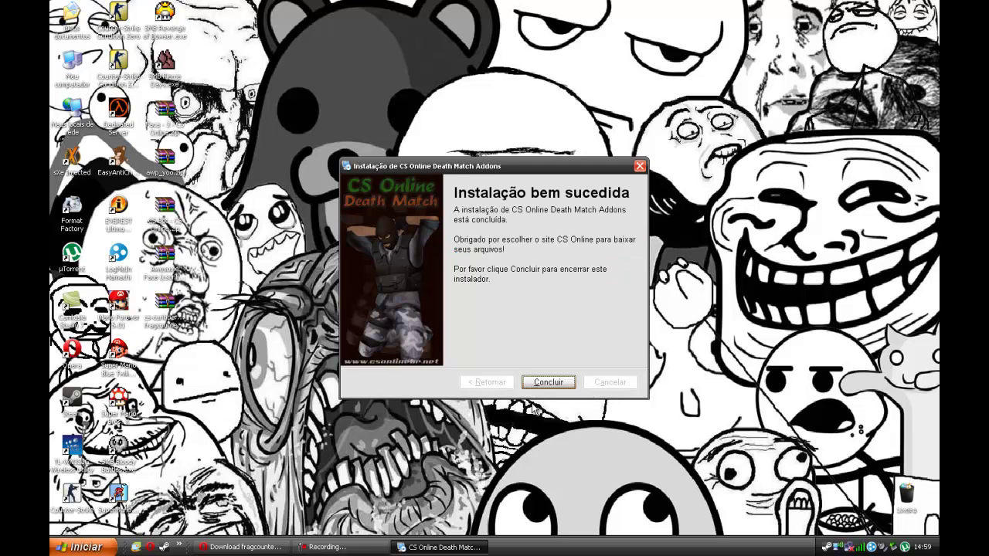
pyautogui.click(549, 383)
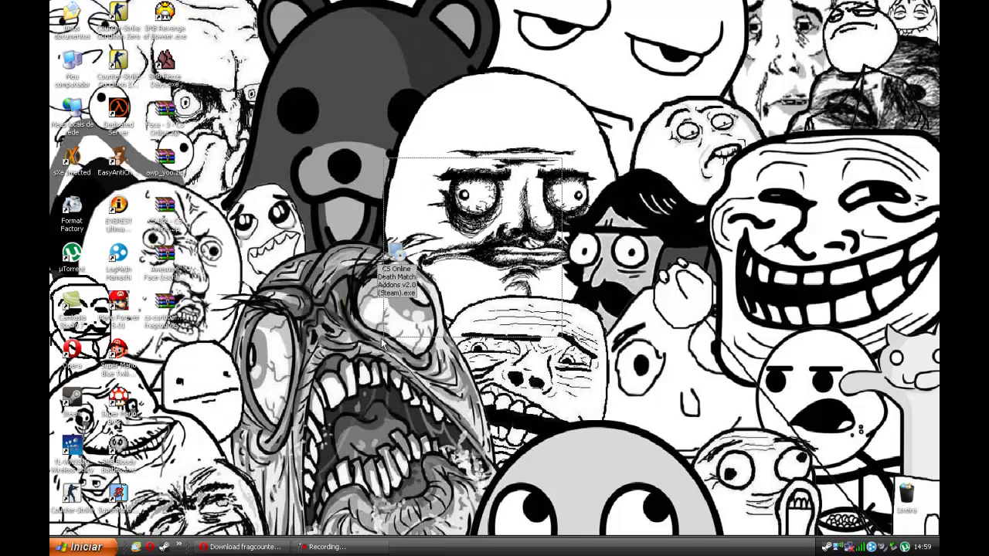
pyautogui.press('Delete')
pyautogui.press('Return')
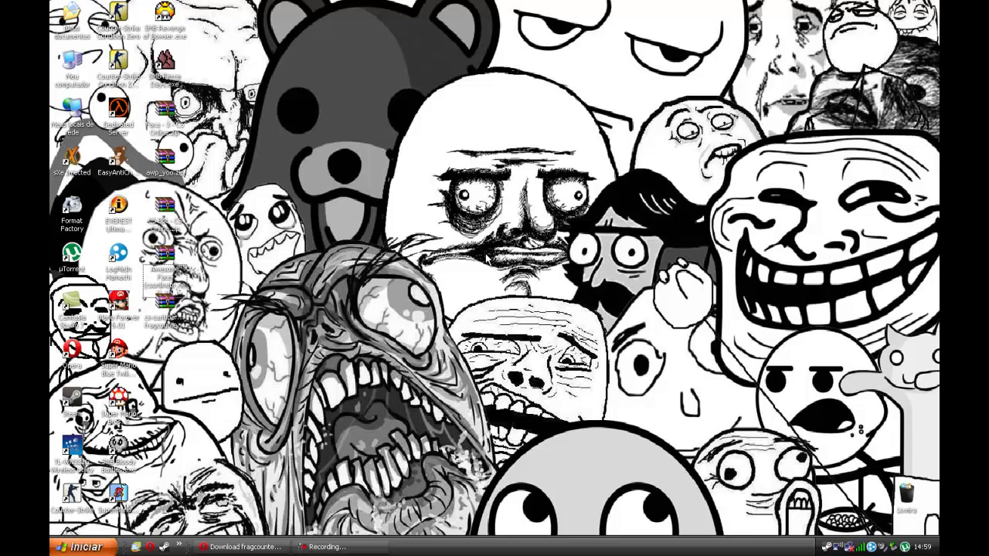
pyautogui.moveTo(568, 133); pyautogui.dragTo(304, 352)
pyautogui.moveTo(313, 14); pyautogui.dragTo(713, 382)
pyautogui.moveTo(398, 21); pyautogui.dragTo(746, 377)
pyautogui.moveTo(405, 75); pyautogui.dragTo(504, 222)
# Step: Move CS Bot - CS Online.zip to a free desktop area and try to extract its contents there
pyautogui.moveTo(165, 220); pyautogui.dragTo(448, 218)
pyautogui.rightClick(443, 213)
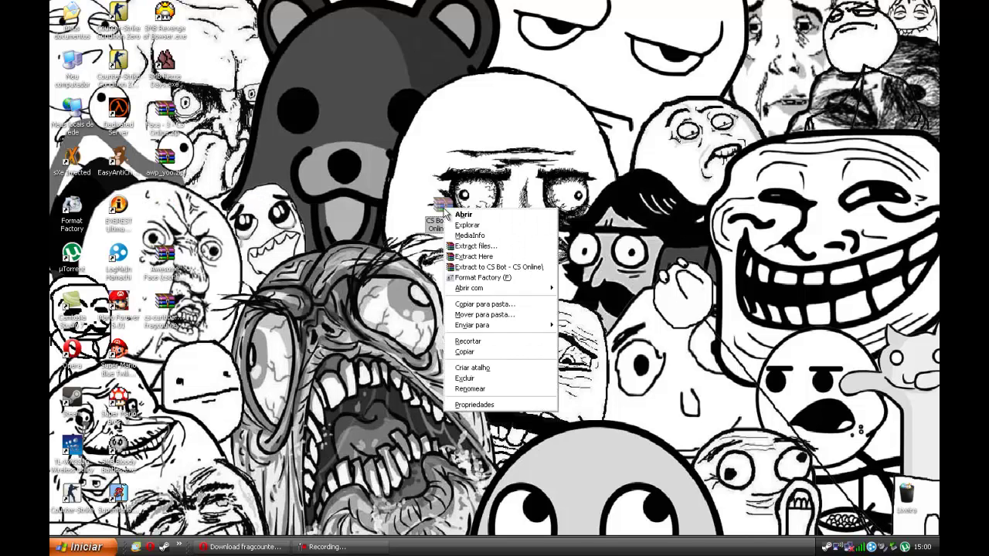
pyautogui.click(525, 261)
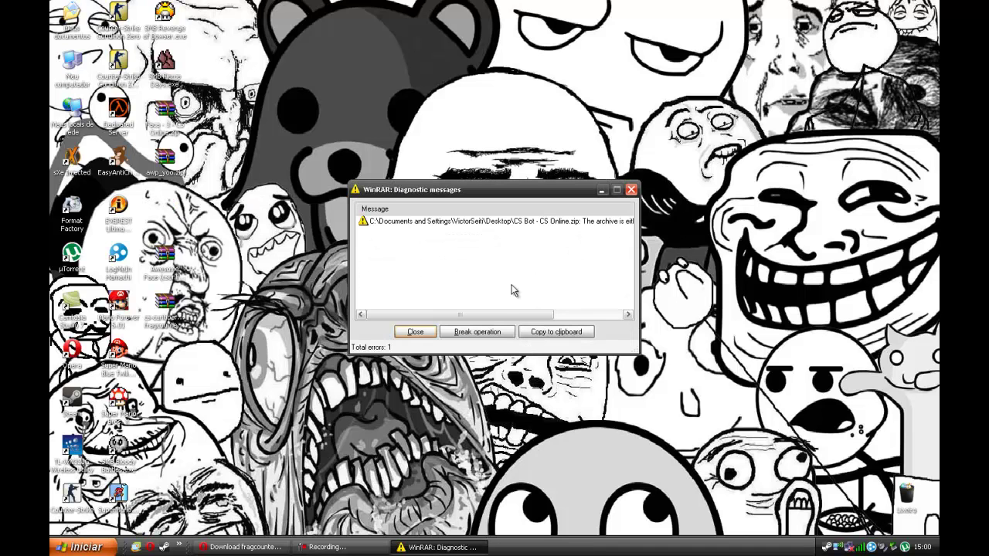
pyautogui.click(632, 189)
# Step: Delete the CS Bot - CS Online.zip archive from the desktop
pyautogui.moveTo(512, 256); pyautogui.dragTo(326, 199)
pyautogui.press('Delete')
pyautogui.press('Return')
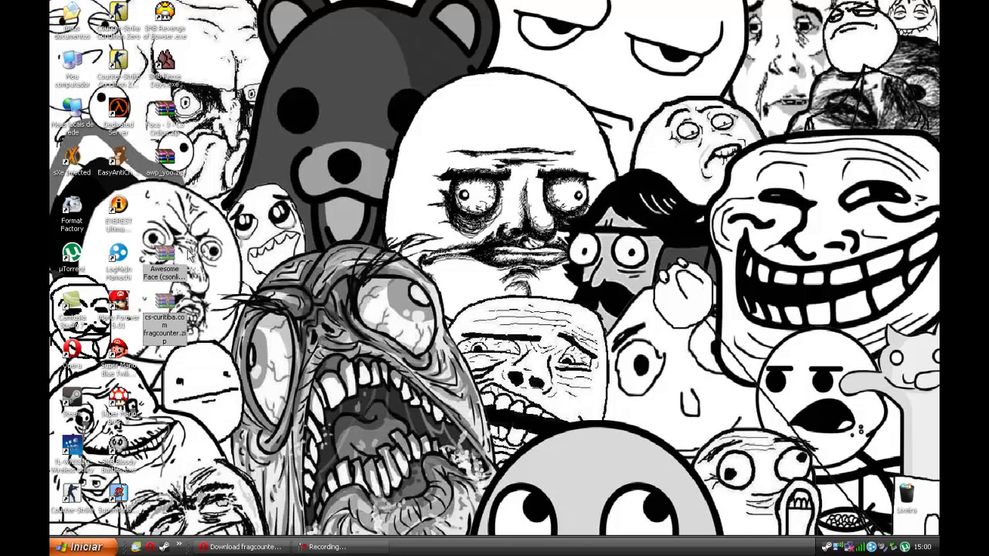
# Step: Move the Awesome Face (csonlinebr.net) zip to a free desktop area and extract its contents onto the desktop
pyautogui.moveTo(392, 94); pyautogui.dragTo(220, 463)
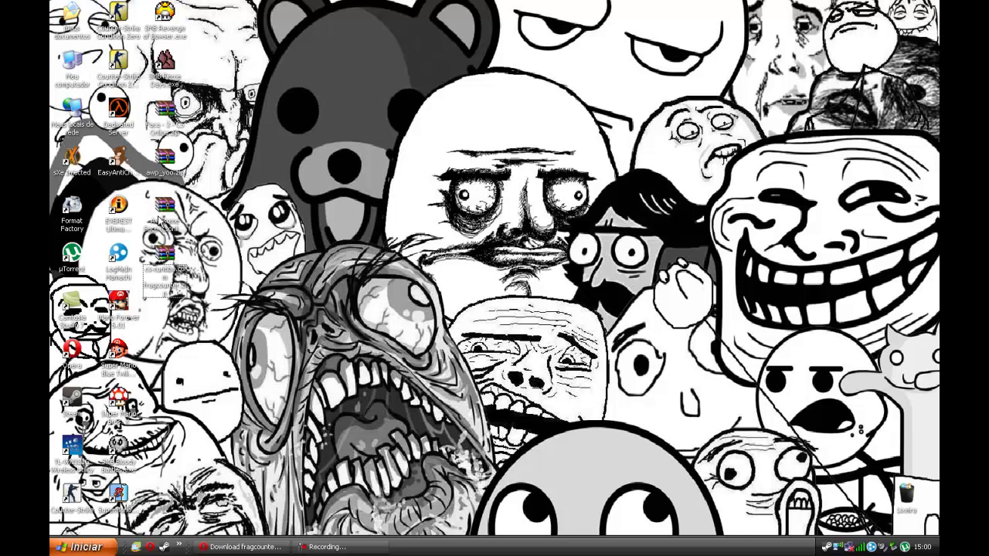
pyautogui.moveTo(158, 220); pyautogui.dragTo(437, 220)
pyautogui.rightClick(446, 210)
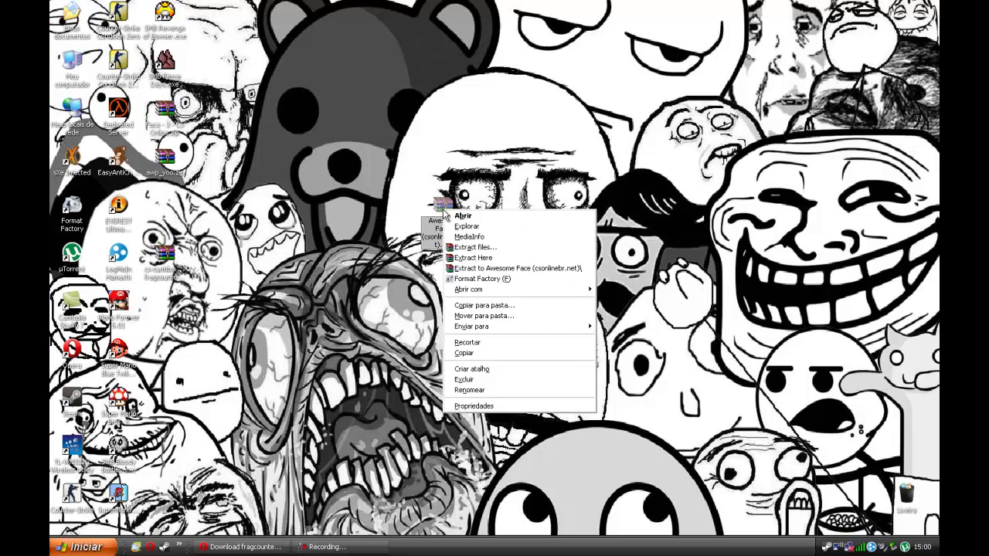
pyautogui.click(510, 269)
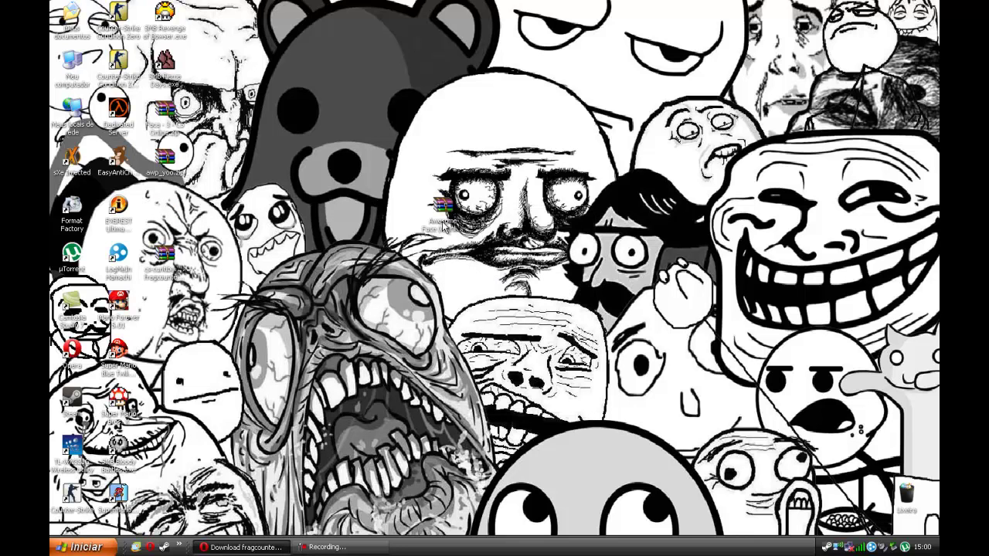
# Step: Delete the Awesome Face zip and the extracted text file, and move tempdecal.wad near the desktop's centre
pyautogui.moveTo(445, 216); pyautogui.dragTo(261, 216)
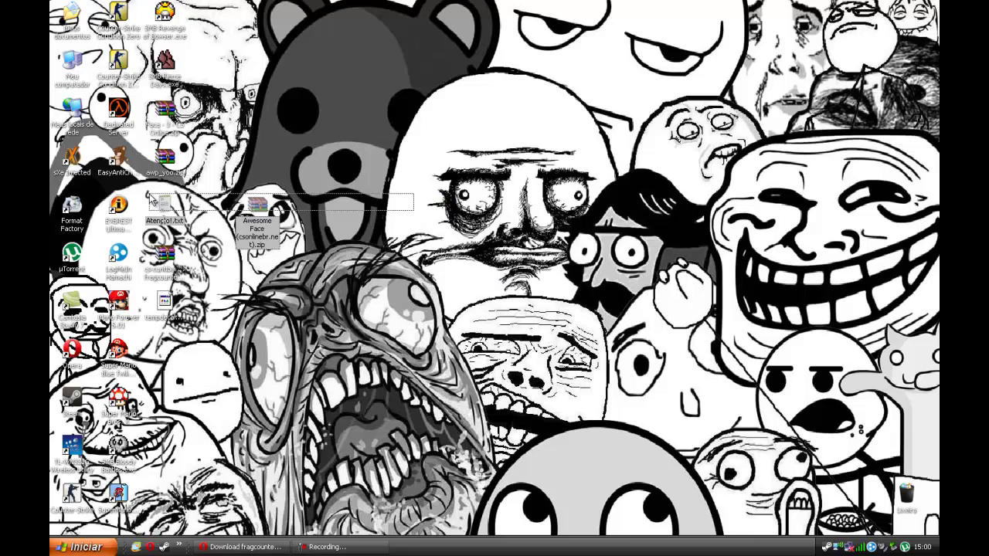
pyautogui.press('Delete')
pyautogui.press('Return')
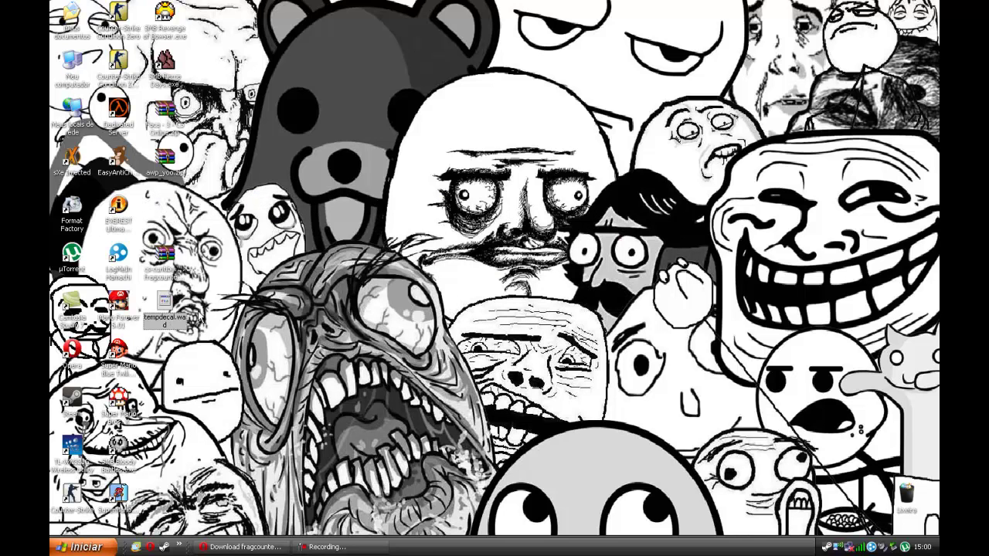
pyautogui.moveTo(470, 261); pyautogui.dragTo(473, 263)
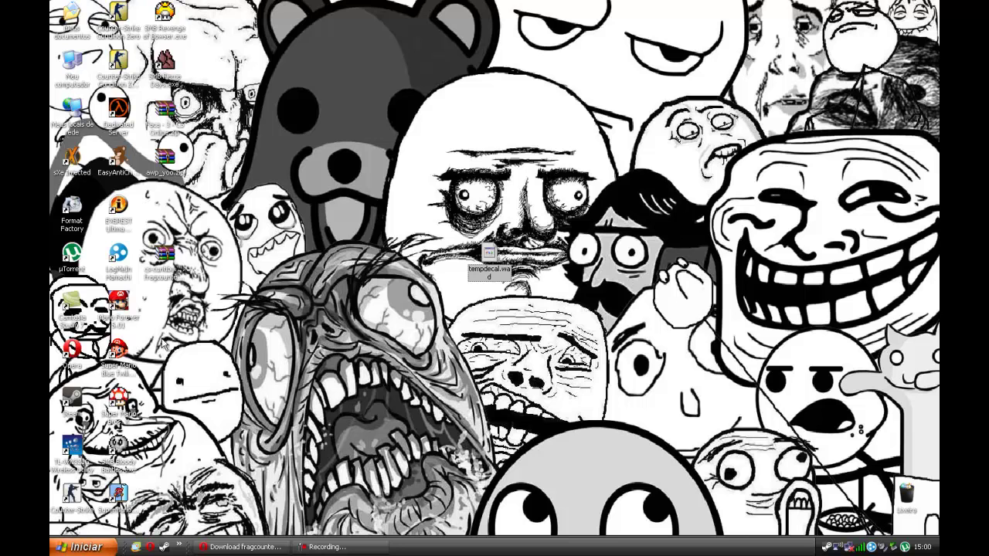
# Step: Open the cstrike folder on drive C: through Program Files, Steam, steamapps, the account folder and counter-strike
pyautogui.click(54, 548)
pyautogui.click(218, 315)
pyautogui.click(413, 87)
pyautogui.doubleClick(413, 88)
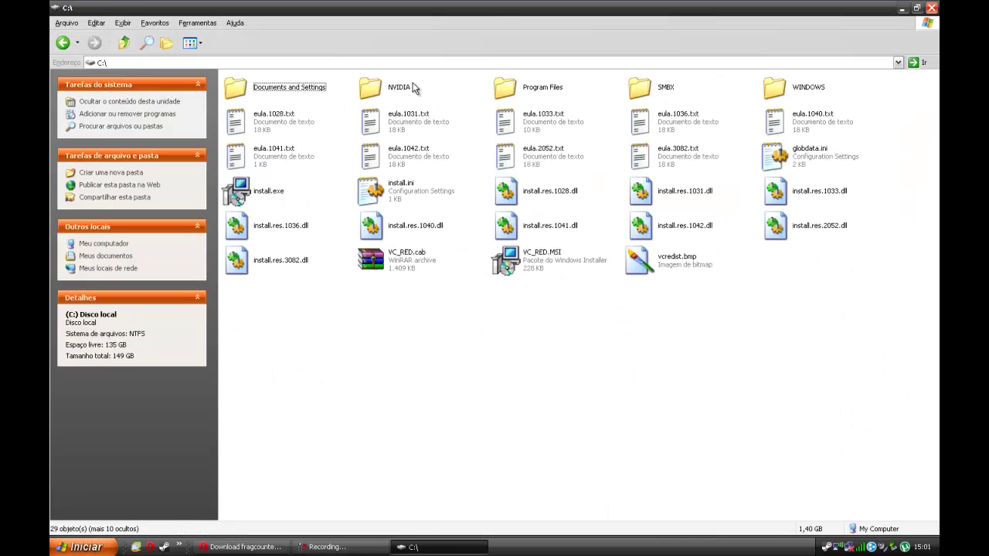
pyautogui.doubleClick(516, 87)
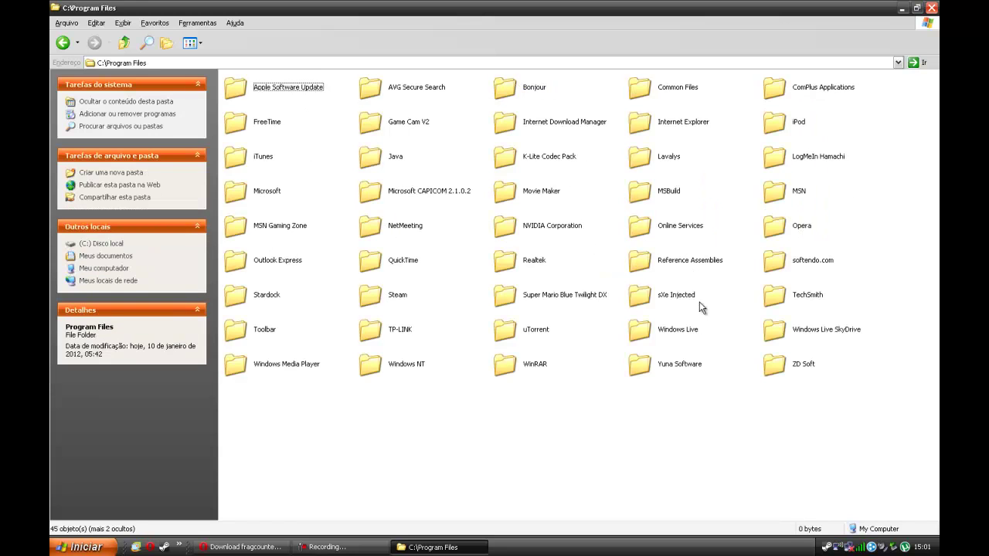
pyautogui.doubleClick(392, 297)
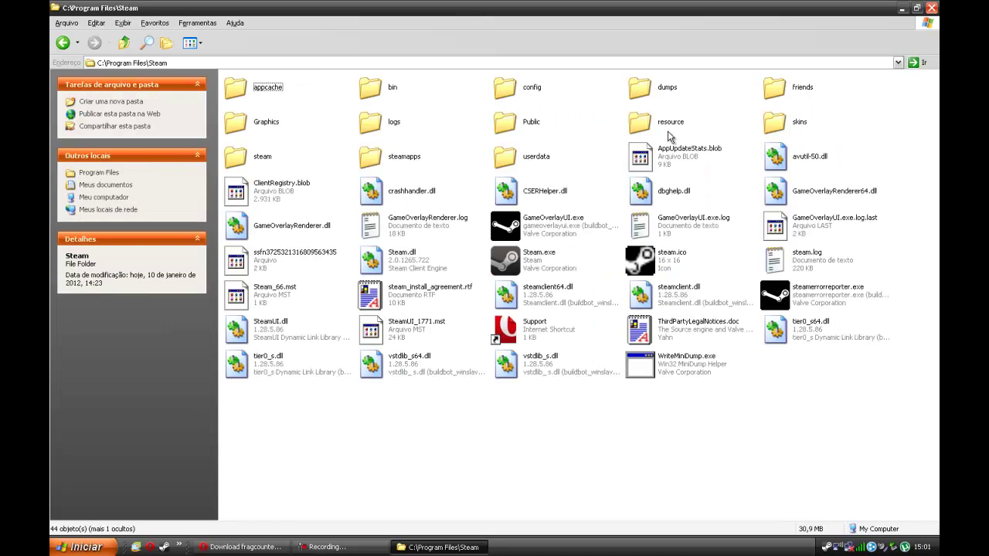
pyautogui.click(527, 159)
pyautogui.doubleClick(404, 158)
pyautogui.doubleClick(504, 91)
pyautogui.doubleClick(509, 85)
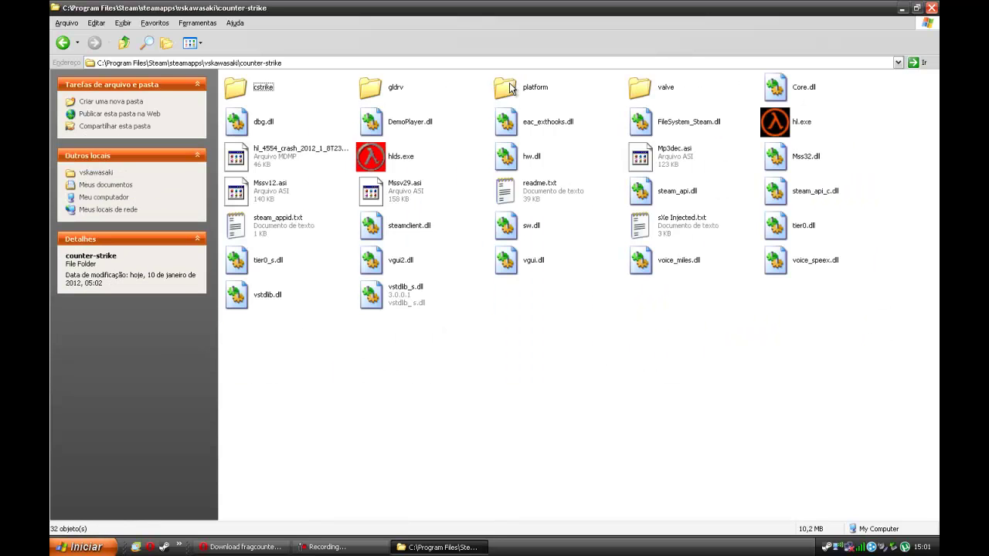
pyautogui.doubleClick(255, 89)
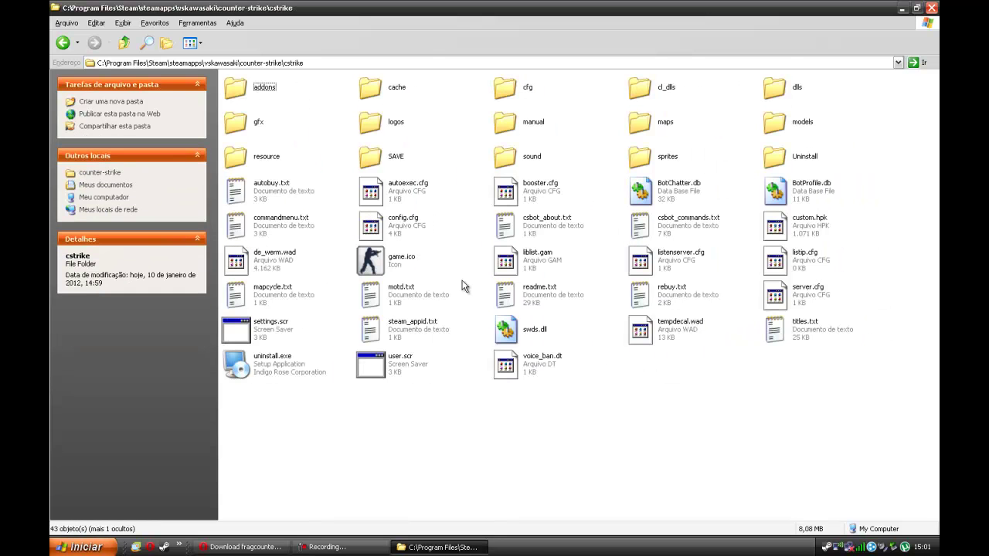
pyautogui.moveTo(761, 429); pyautogui.dragTo(507, 441)
pyautogui.moveTo(720, 416); pyautogui.dragTo(345, 443)
pyautogui.moveTo(617, 426); pyautogui.dragTo(491, 448)
# Step: Set the desktop's tempdecal.wad to read-only (Somente leitura) in its properties and return to the cstrike folder
pyautogui.click(901, 8)
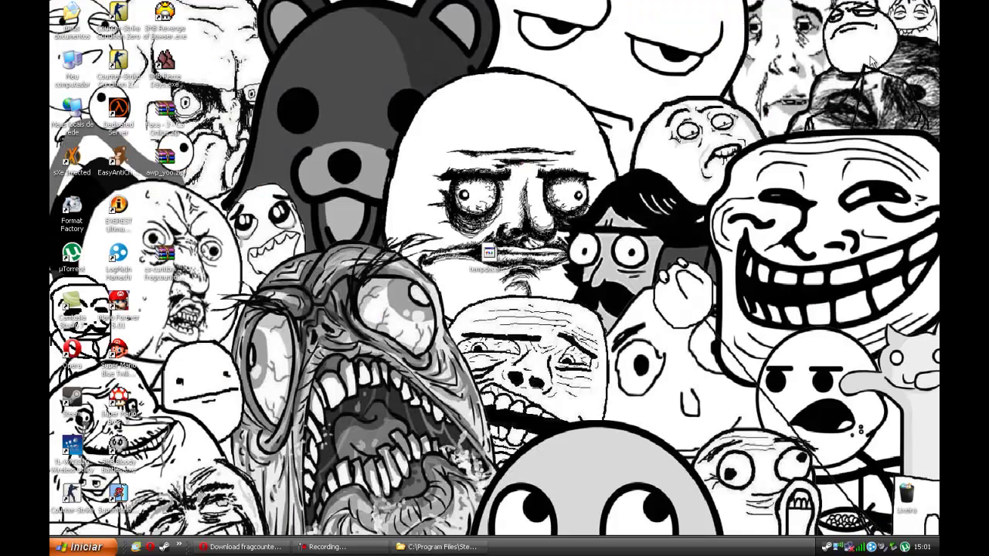
pyautogui.moveTo(489, 260); pyautogui.dragTo(489, 214)
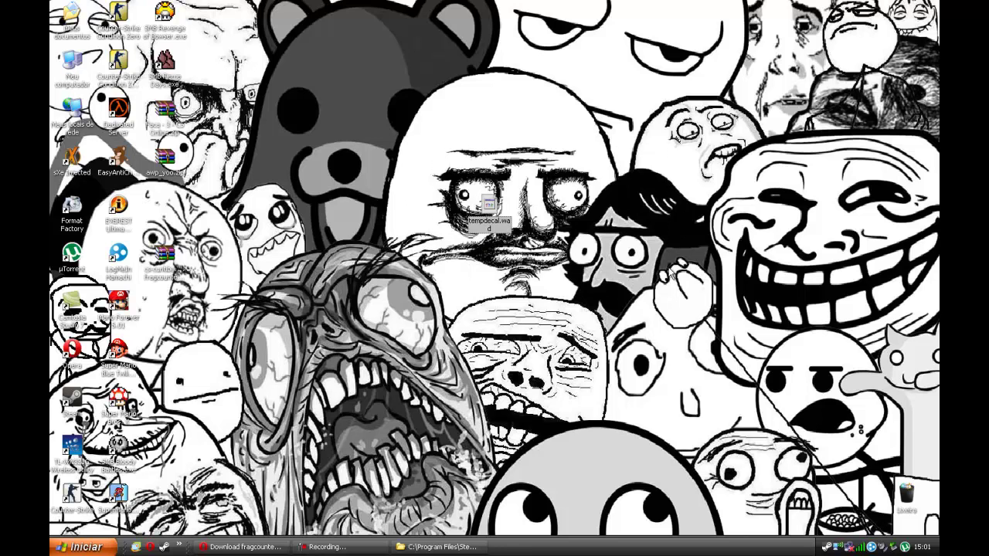
pyautogui.click(481, 171)
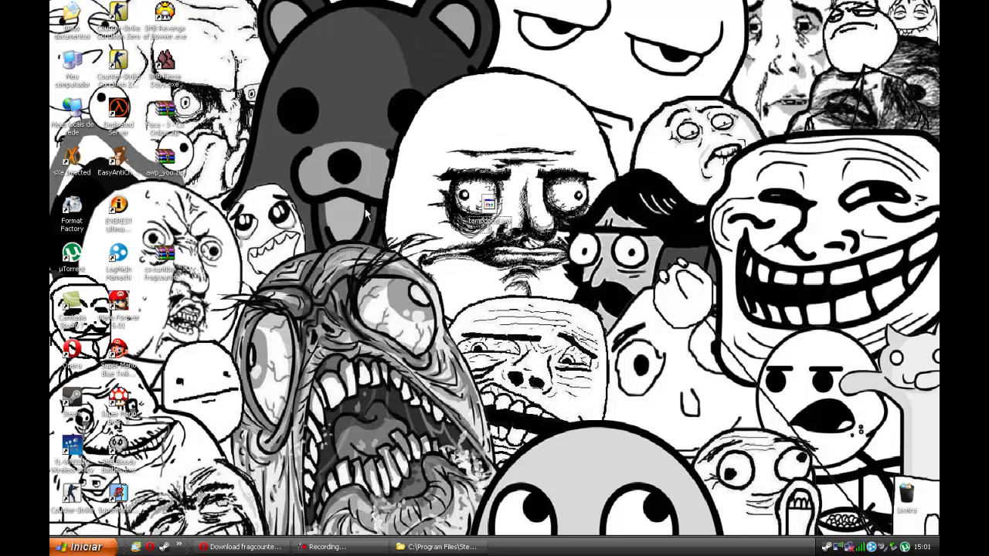
pyautogui.click(491, 216)
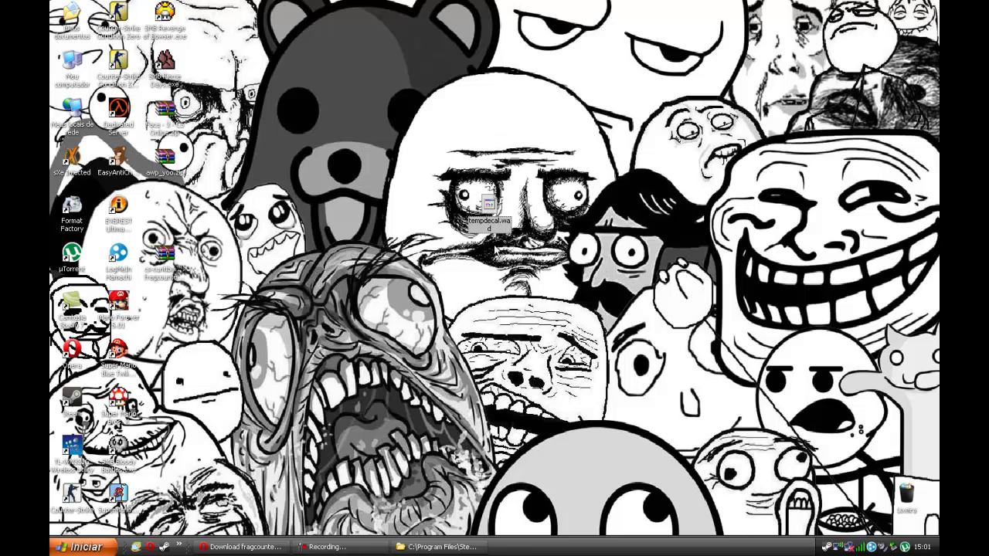
pyautogui.rightClick(489, 205)
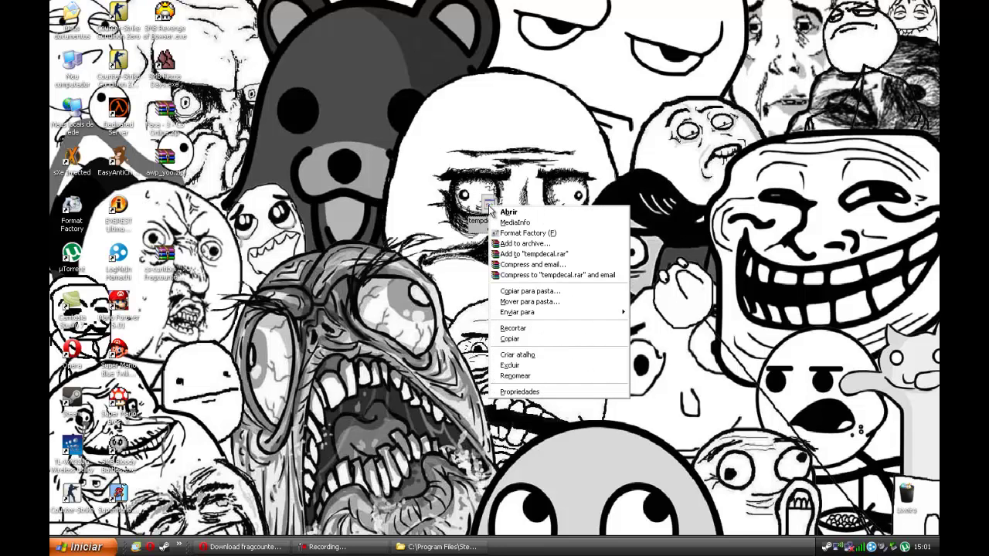
pyautogui.click(514, 392)
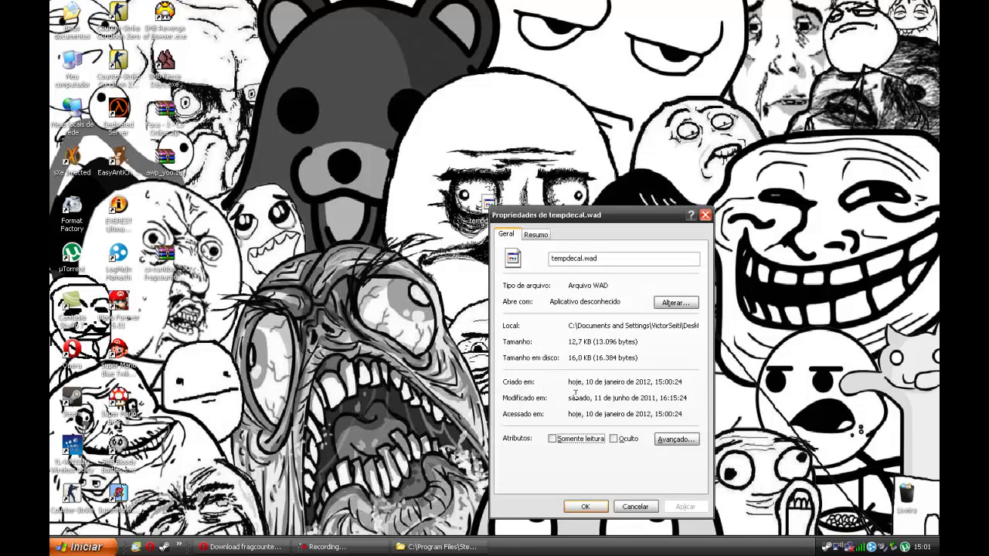
pyautogui.click(562, 441)
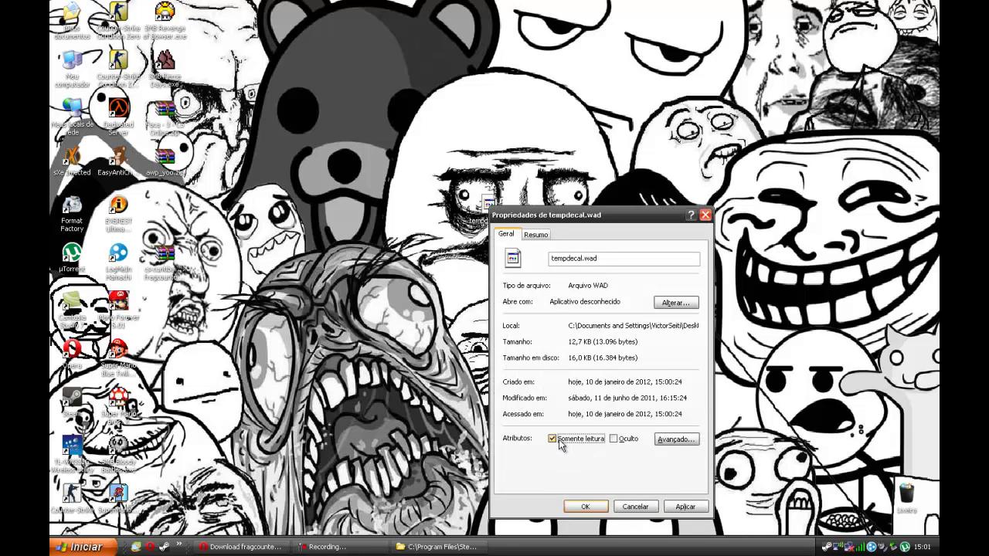
pyautogui.click(685, 507)
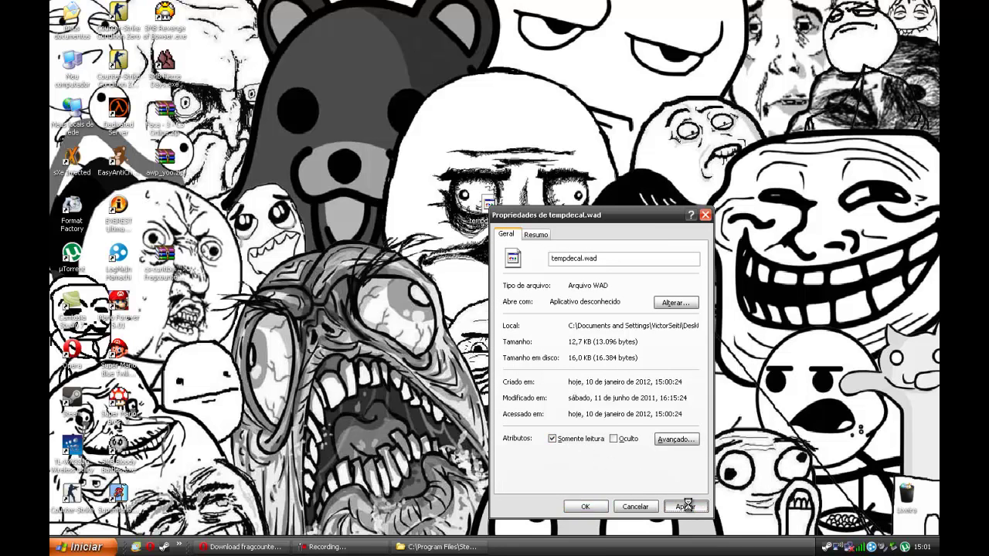
pyautogui.click(591, 506)
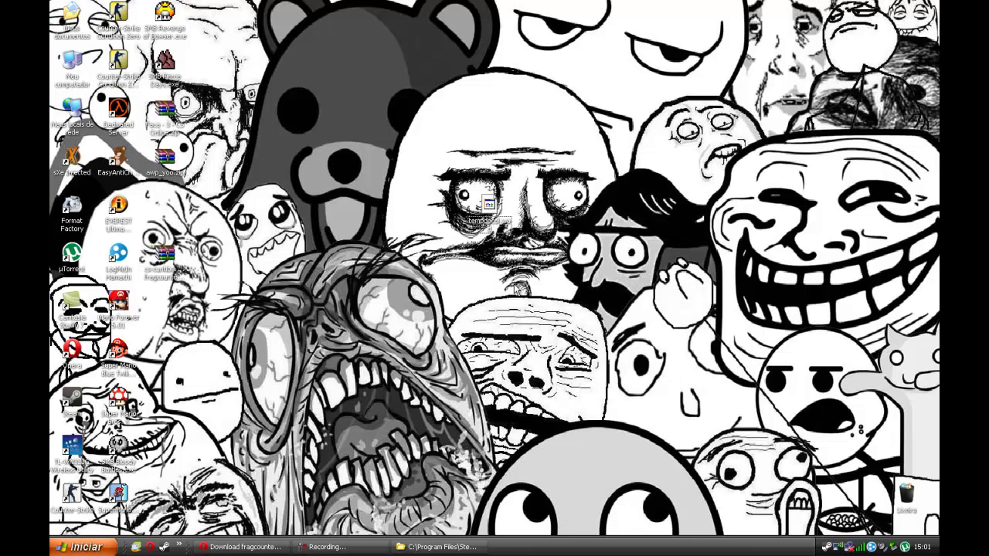
pyautogui.click(464, 547)
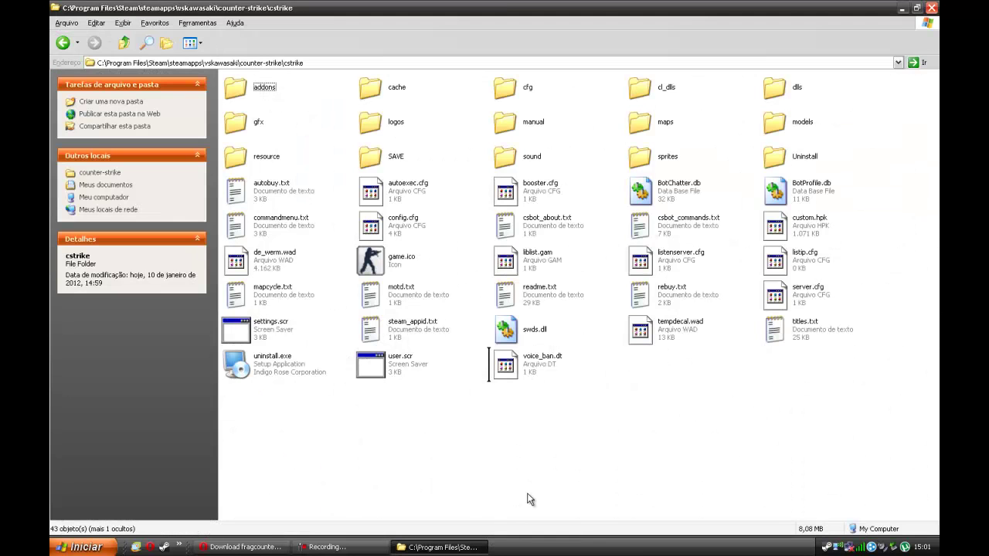
# Step: Move tempdecal.wad into the cstrike folder, replacing the existing file, and return to the desktop
pyautogui.hotkey('ctrl', 'v')
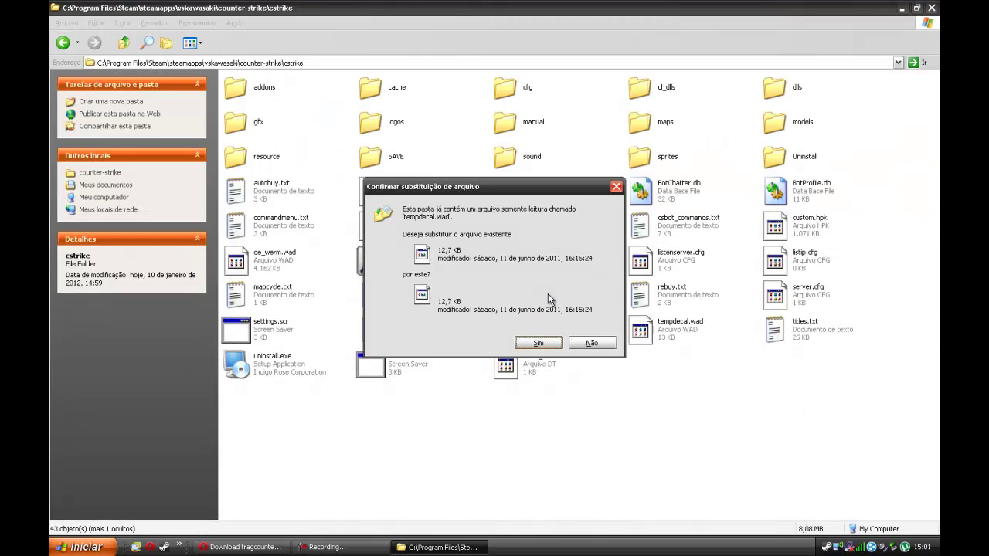
pyautogui.click(548, 344)
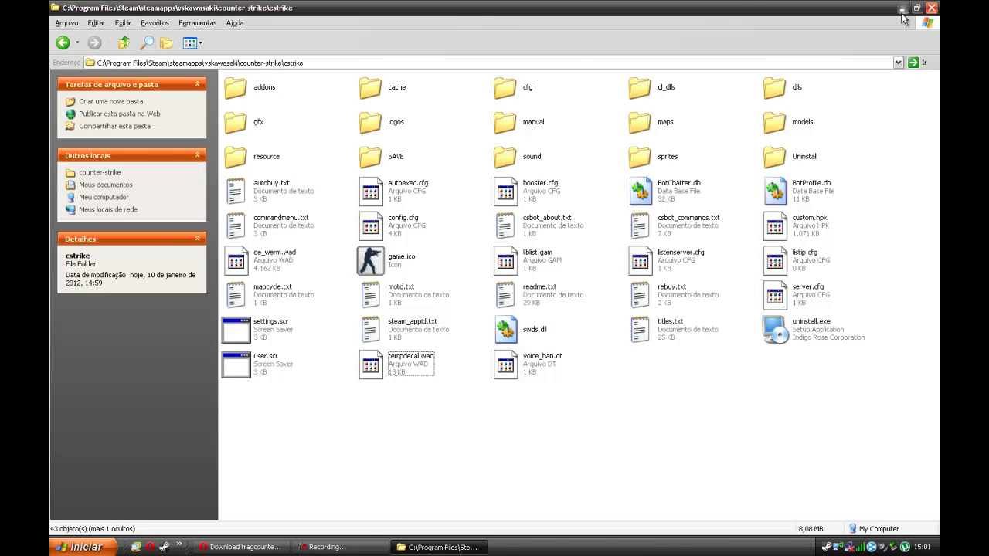
pyautogui.click(902, 9)
pyautogui.rightClick(464, 154)
pyautogui.click(482, 176)
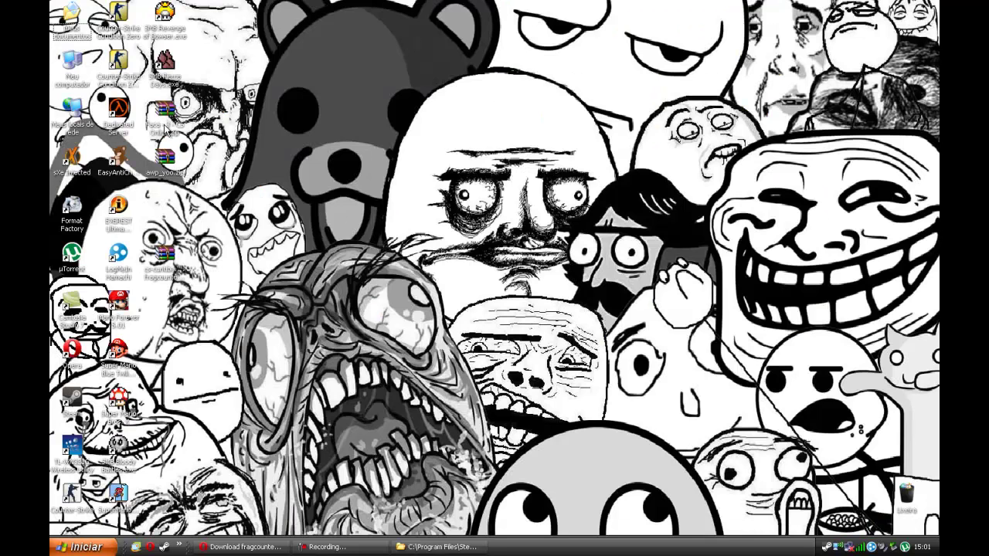
# Step: Move the Faca - 3 - CS Online zip to a free desktop area and extract its contents onto the desktop
pyautogui.moveTo(164, 158); pyautogui.dragTo(166, 203)
pyautogui.moveTo(164, 116); pyautogui.dragTo(319, 120)
pyautogui.rightClick(306, 114)
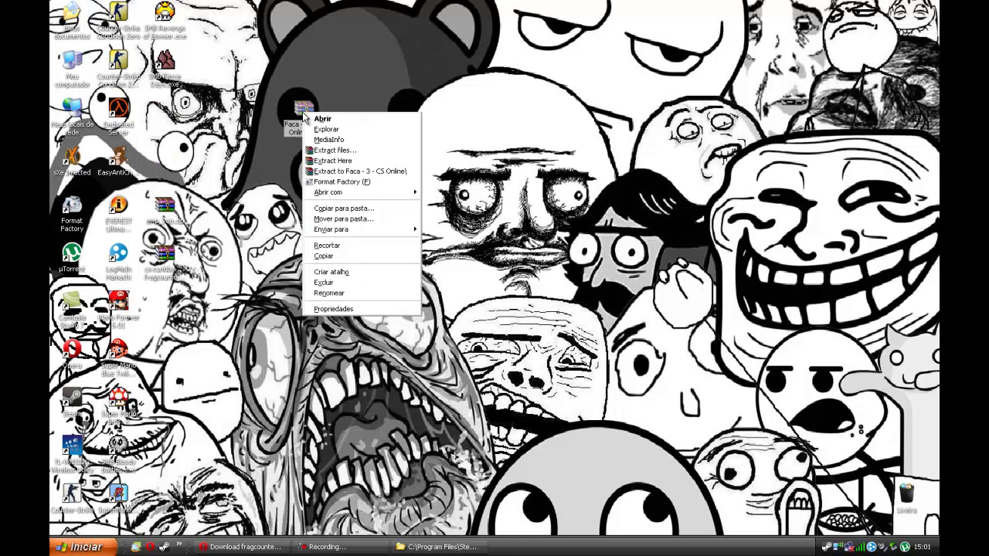
pyautogui.click(373, 163)
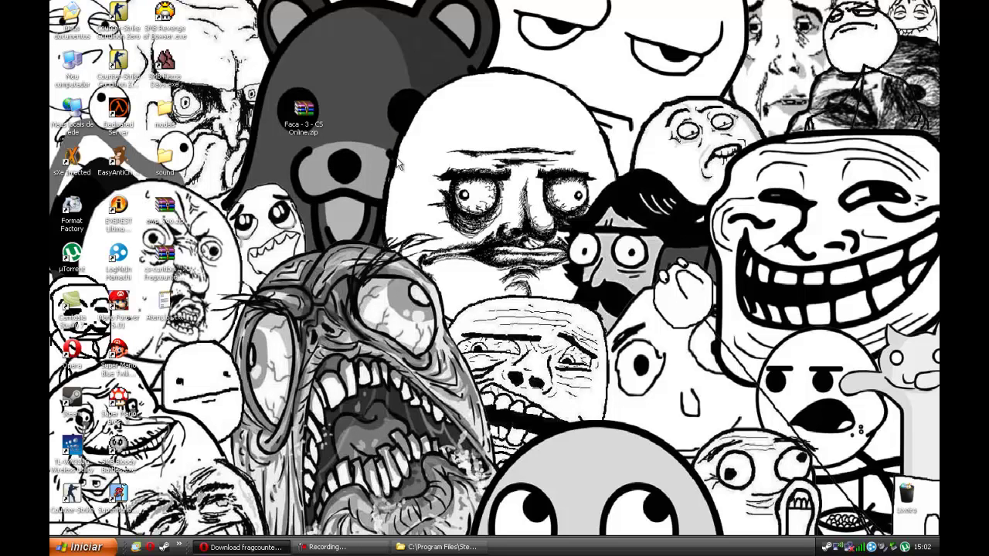
# Step: Delete the Faca - 3 - CS Online zip and its extracted text file, and move the models and sound folders near the desktop's centre
pyautogui.press('Delete')
pyautogui.press('Return')
pyautogui.moveTo(253, 100); pyautogui.dragTo(547, 326)
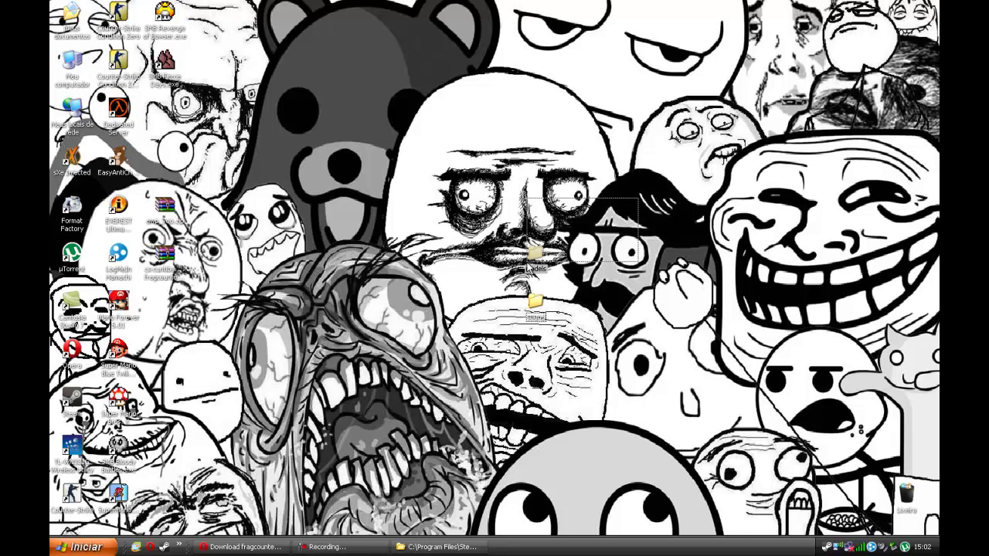
# Step: Delete the extracted sound folder from the desktop and check the contents of the extracted models folder
pyautogui.click(536, 303)
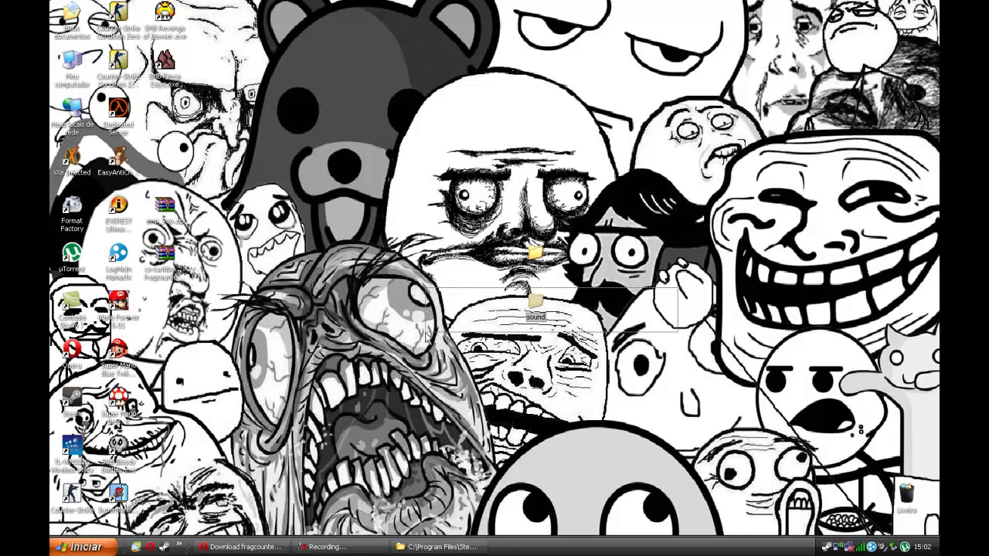
pyautogui.moveTo(683, 289); pyautogui.dragTo(448, 347)
pyautogui.moveTo(668, 283); pyautogui.dragTo(454, 352)
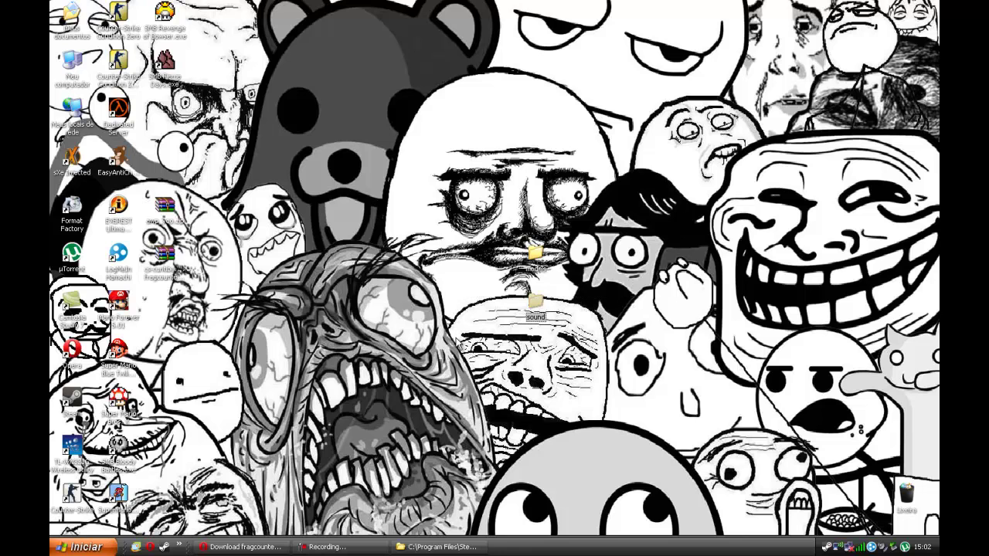
pyautogui.press('Delete')
pyautogui.press('Return')
pyautogui.doubleClick(534, 252)
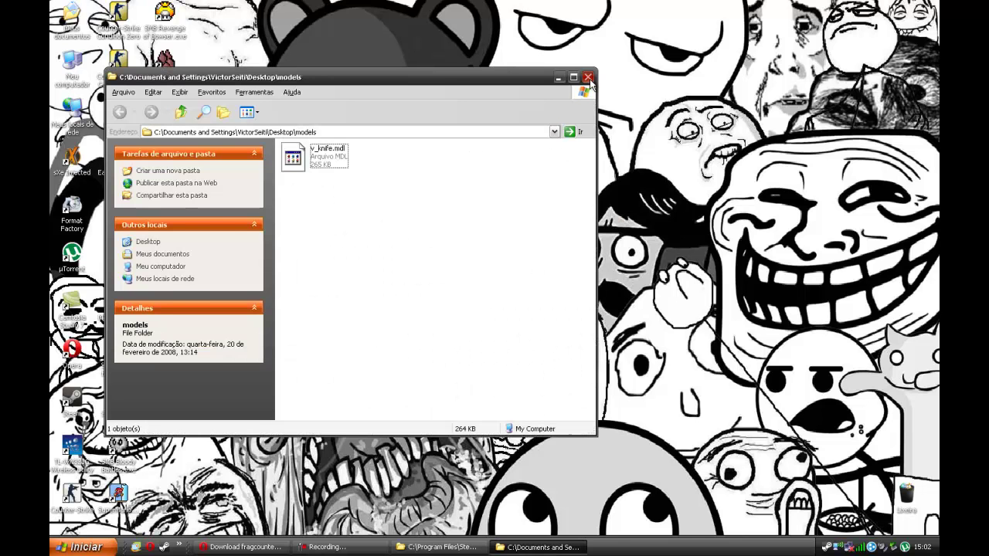
pyautogui.click(587, 78)
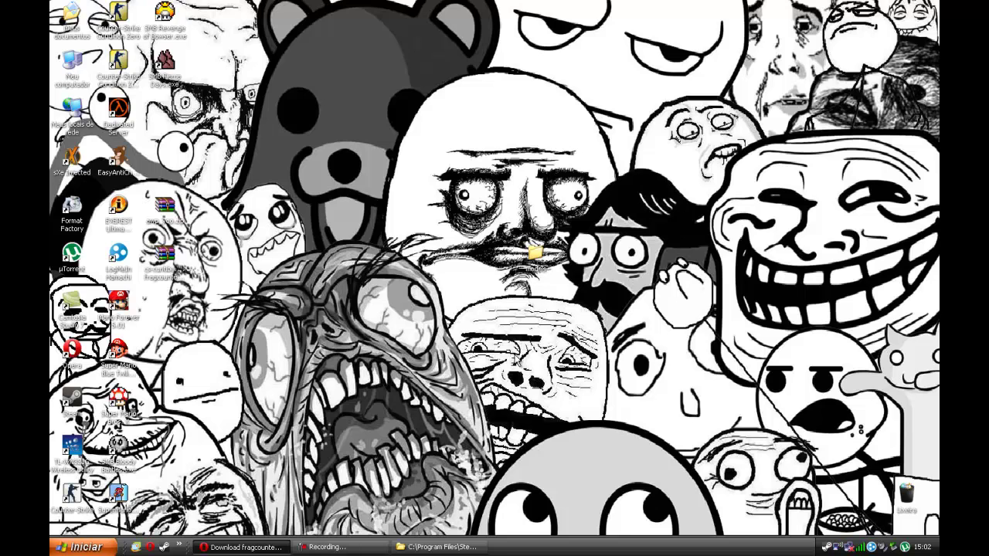
# Step: Try to move the extracted models folder into cstrike, answer No (Não) to replacing the existing folder, and close the cstrike window
pyautogui.hotkey('alt', 'Tab')
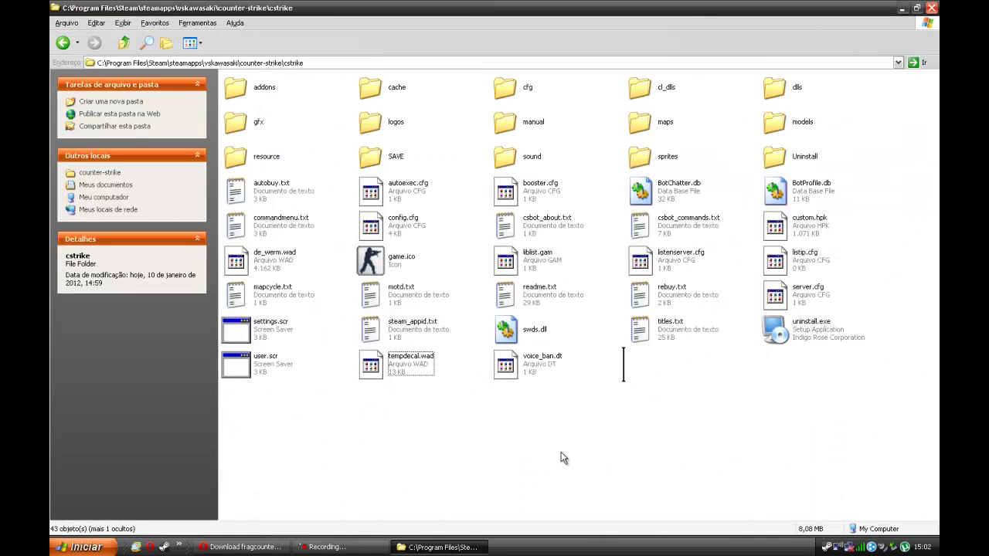
pyautogui.moveTo(546, 462)
pyautogui.mouseDown()
pyautogui.moveTo(589, 422)
pyautogui.moveTo(631, 466)
pyautogui.mouseUp()
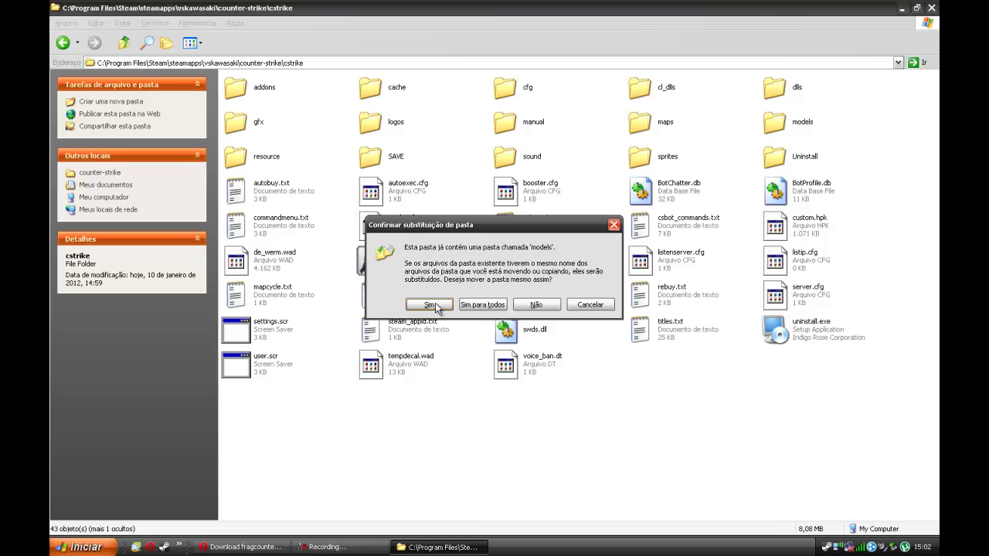
pyautogui.click(545, 307)
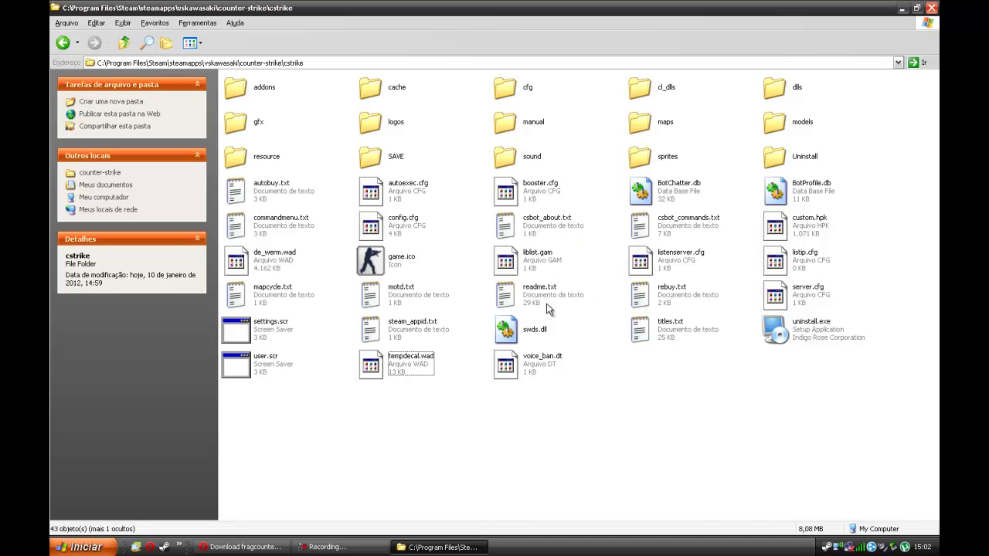
pyautogui.click(931, 7)
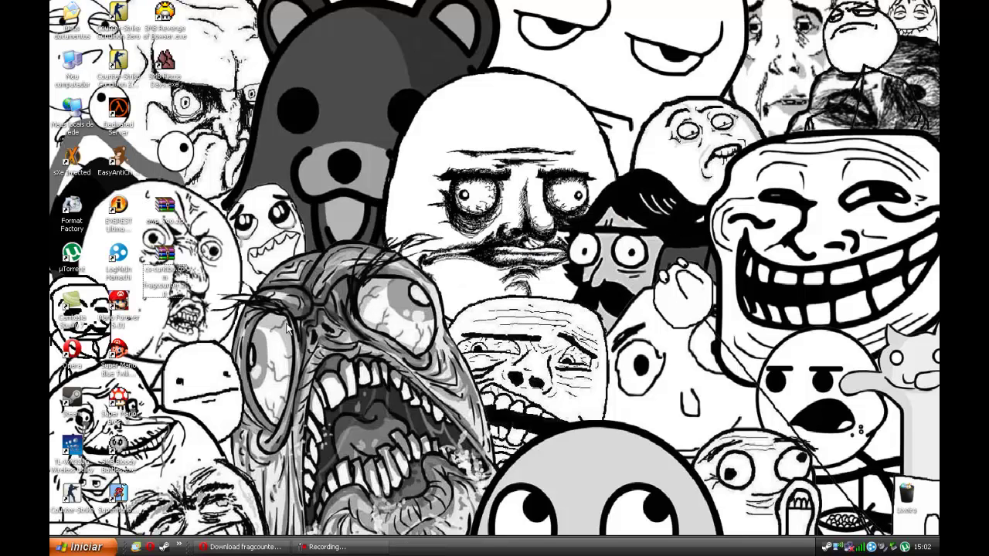
# Step: Move awp_yoo.zip to a free desktop area and extract its contents onto the desktop
pyautogui.moveTo(165, 205); pyautogui.dragTo(442, 207)
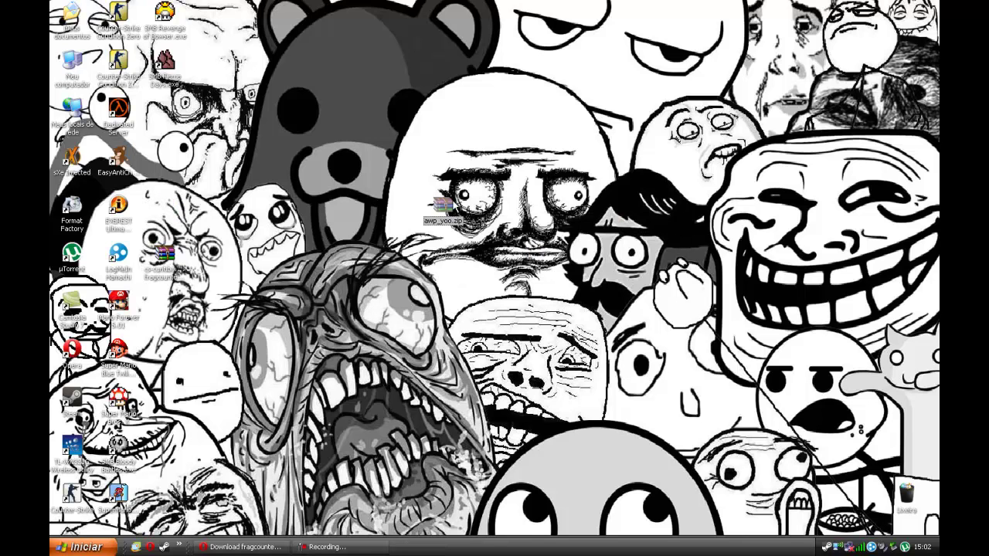
pyautogui.rightClick(447, 210)
pyautogui.click(510, 260)
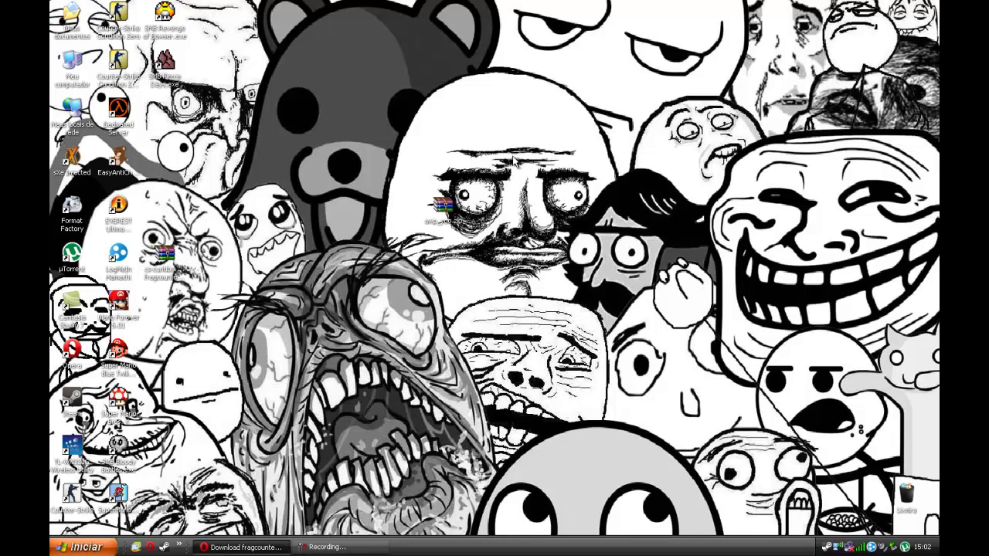
# Step: Delete awp_yoo.zip, move the extracted maps folder near the desktop's centre, and check its contents
pyautogui.moveTo(555, 154); pyautogui.dragTo(149, 245)
pyautogui.press('Delete')
pyautogui.moveTo(163, 124); pyautogui.dragTo(489, 169)
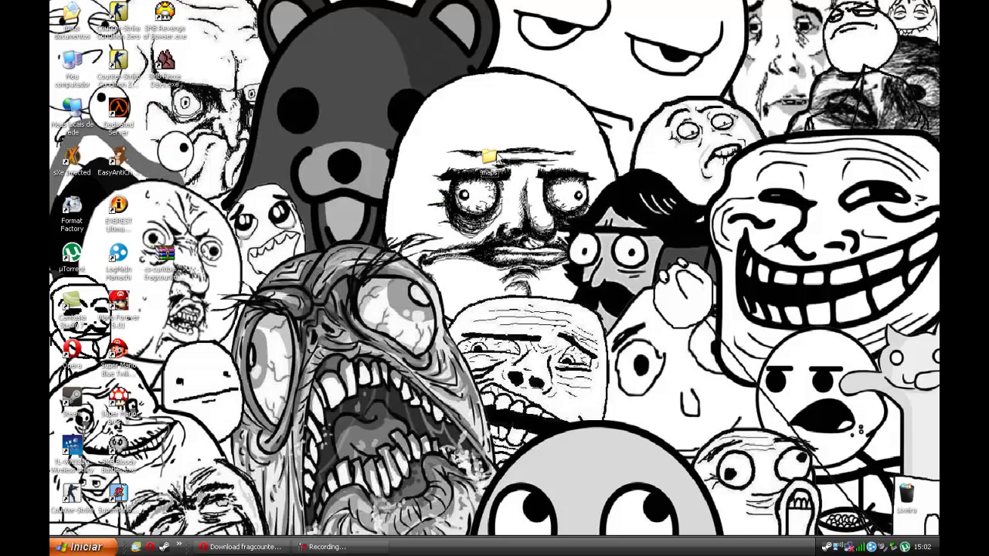
pyautogui.doubleClick(488, 160)
pyautogui.click(562, 38)
# Step: Open the cstrike folder on drive C: through Program Files, Steam, steamapps, the account folder and counter-strike
pyautogui.click(84, 547)
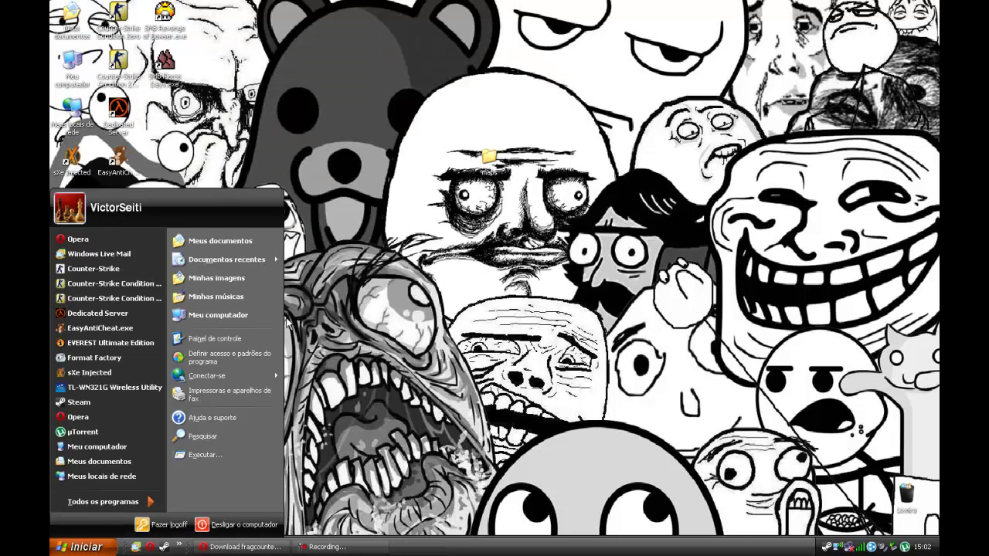
pyautogui.click(278, 316)
pyautogui.doubleClick(409, 87)
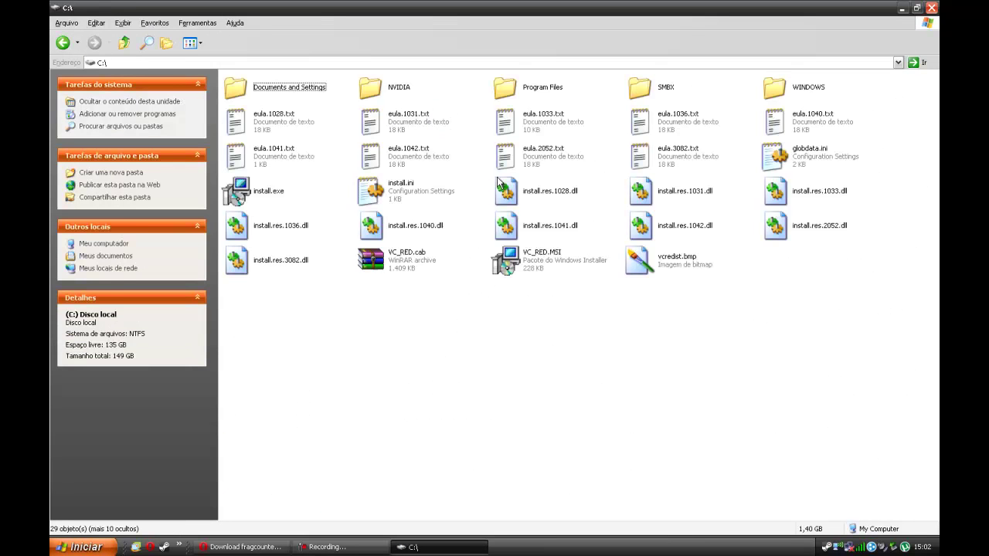
pyautogui.doubleClick(524, 87)
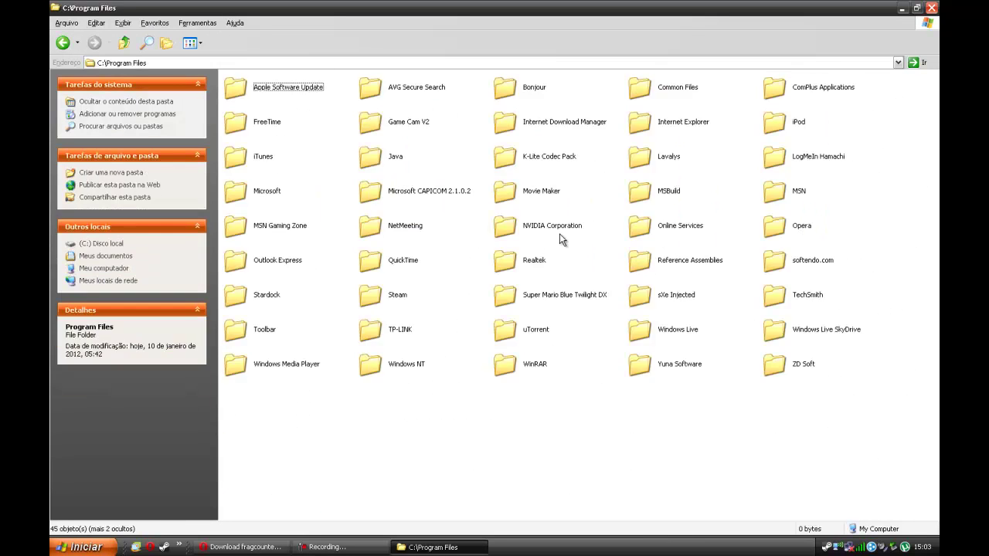
pyautogui.doubleClick(395, 296)
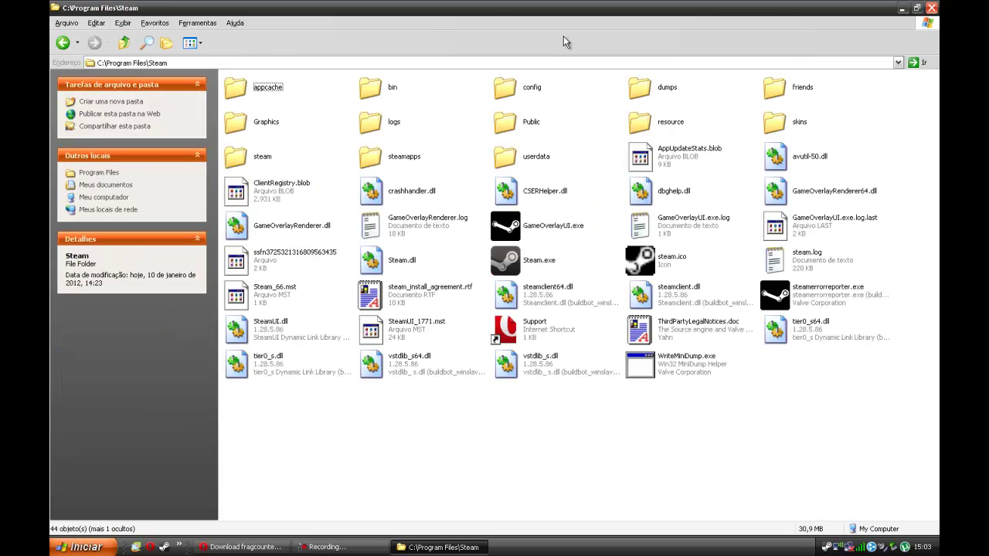
pyautogui.doubleClick(383, 158)
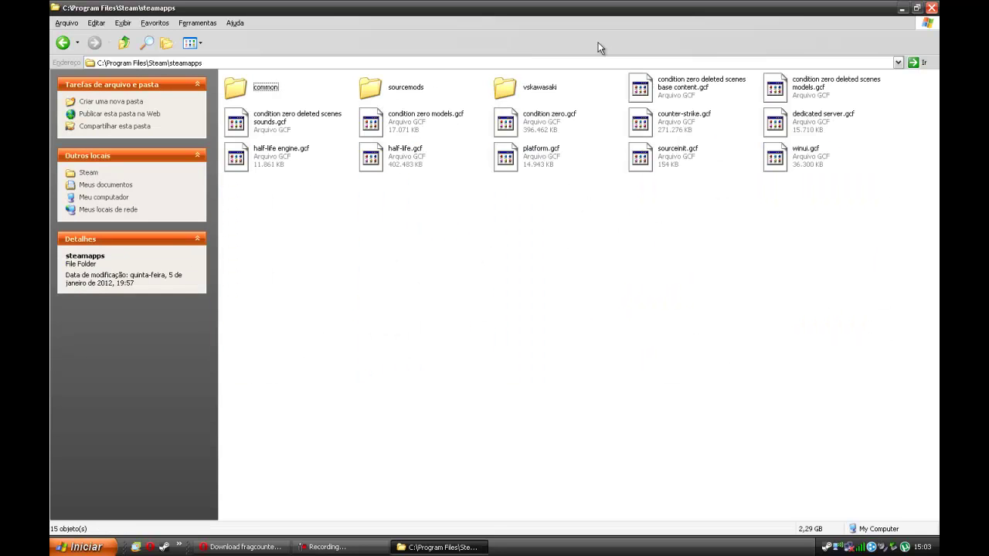
pyautogui.doubleClick(541, 90)
pyautogui.click(540, 90)
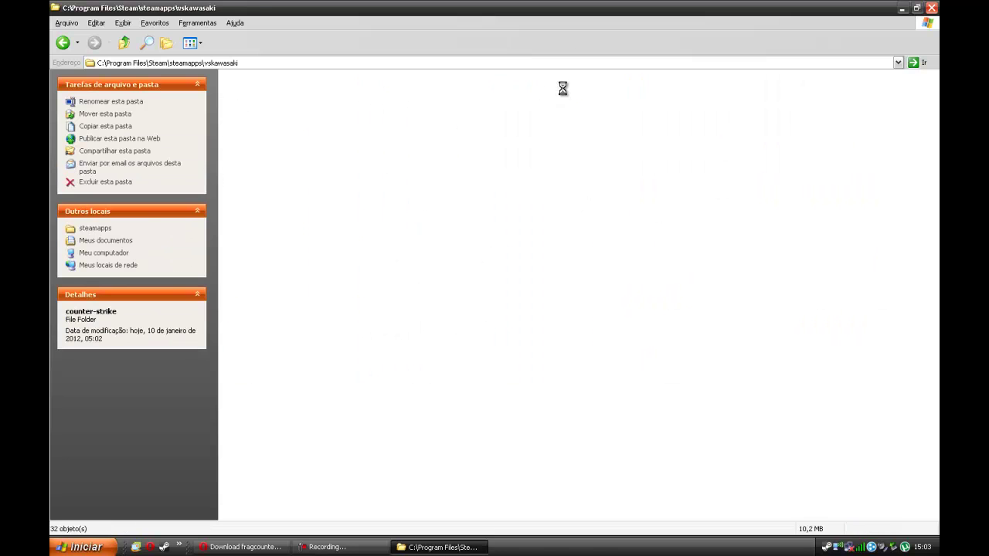
pyautogui.doubleClick(558, 87)
pyautogui.doubleClick(255, 87)
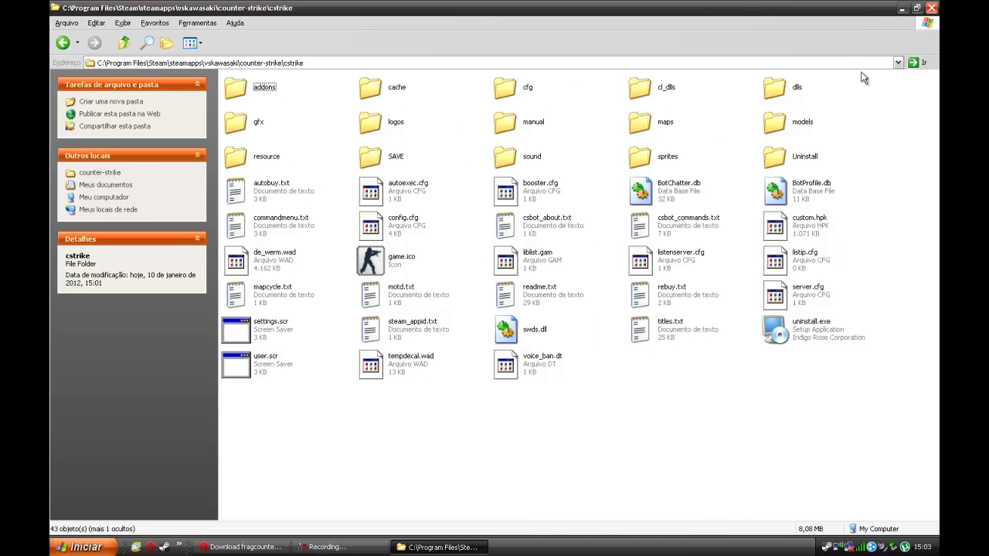
# Step: Move the desktop's maps folder into cstrike, replacing all existing files with the same names, and return to the desktop
pyautogui.click(901, 7)
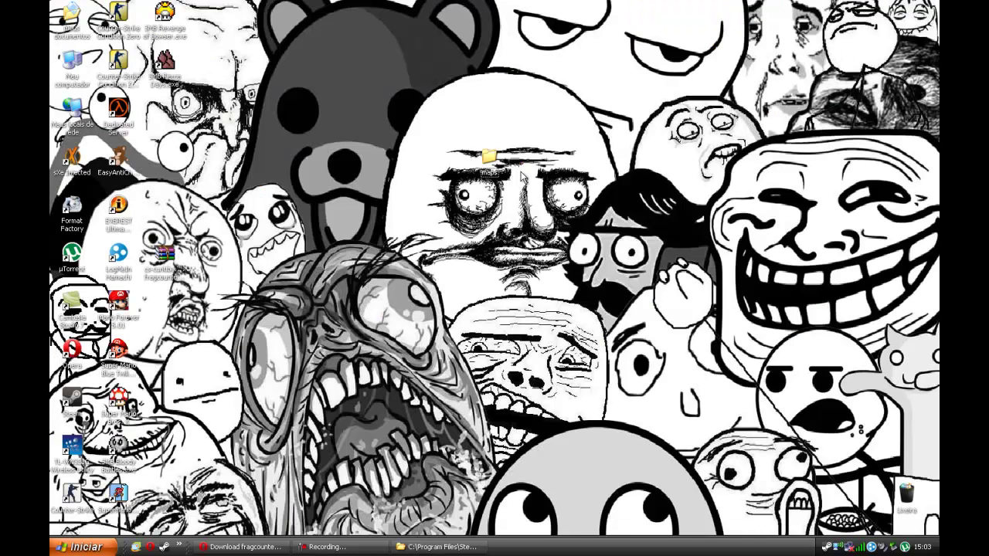
pyautogui.click(466, 544)
pyautogui.hotkey('ctrl', 'v')
pyautogui.click(470, 304)
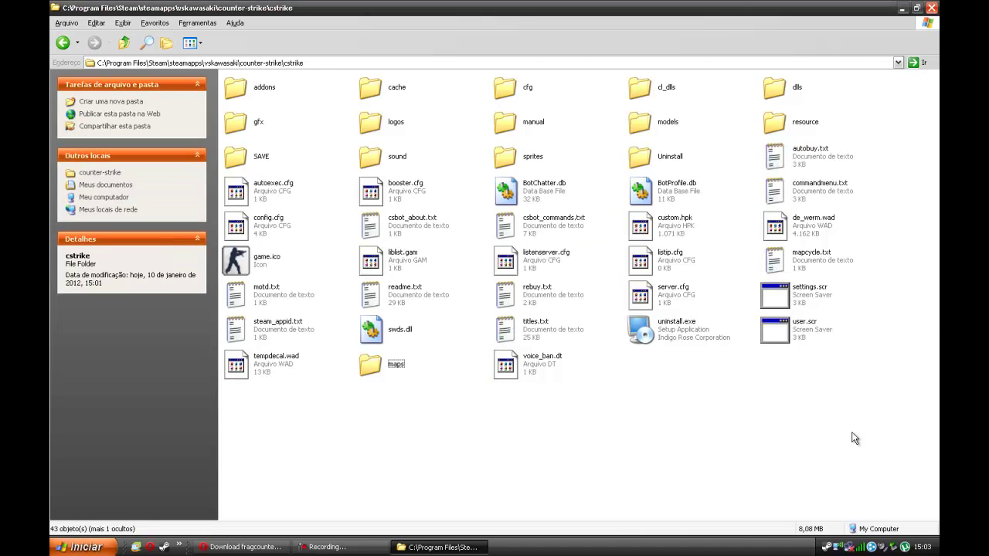
pyautogui.click(901, 7)
pyautogui.rightClick(458, 140)
pyautogui.click(473, 157)
# Step: Extract the cs-curitiba.com fragcounter zip onto the desktop after moving it to a free area, and delete the zip
pyautogui.moveTo(166, 261); pyautogui.dragTo(534, 246)
pyautogui.rightClick(537, 253)
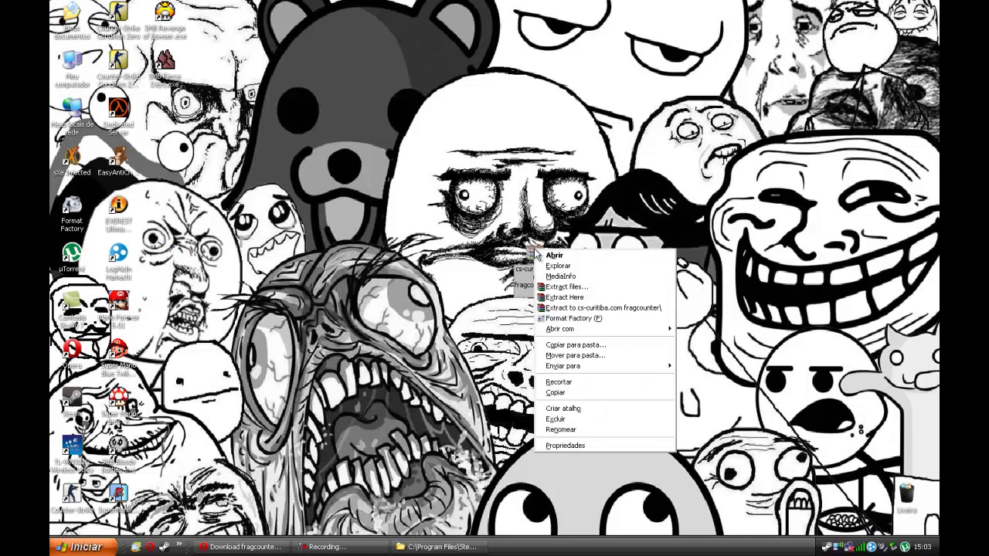
pyautogui.click(600, 296)
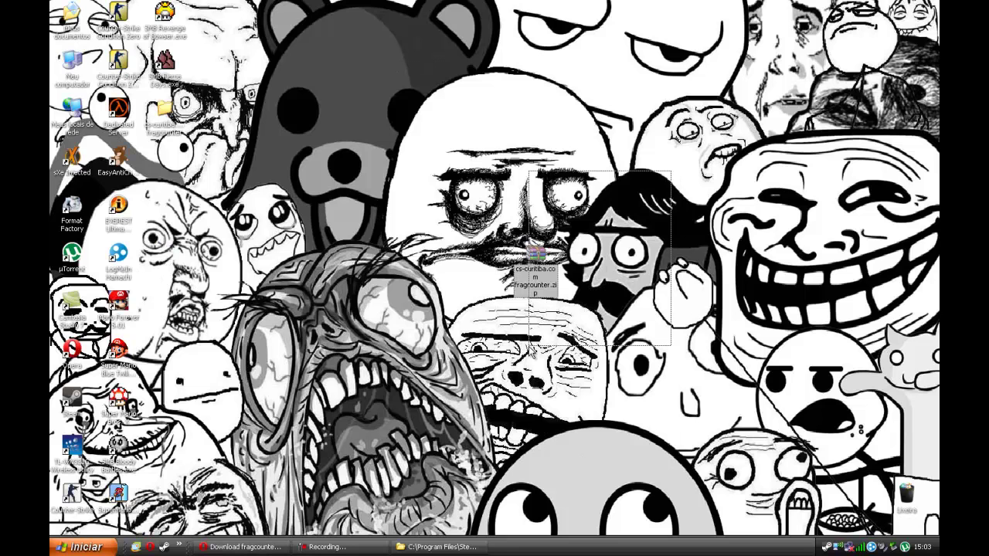
pyautogui.press('Delete')
pyautogui.press('Return')
# Step: Open the extracted cs-curitiba.com fragcounter folder and select the fragcounter.amxx file
pyautogui.moveTo(430, 168); pyautogui.dragTo(289, 267)
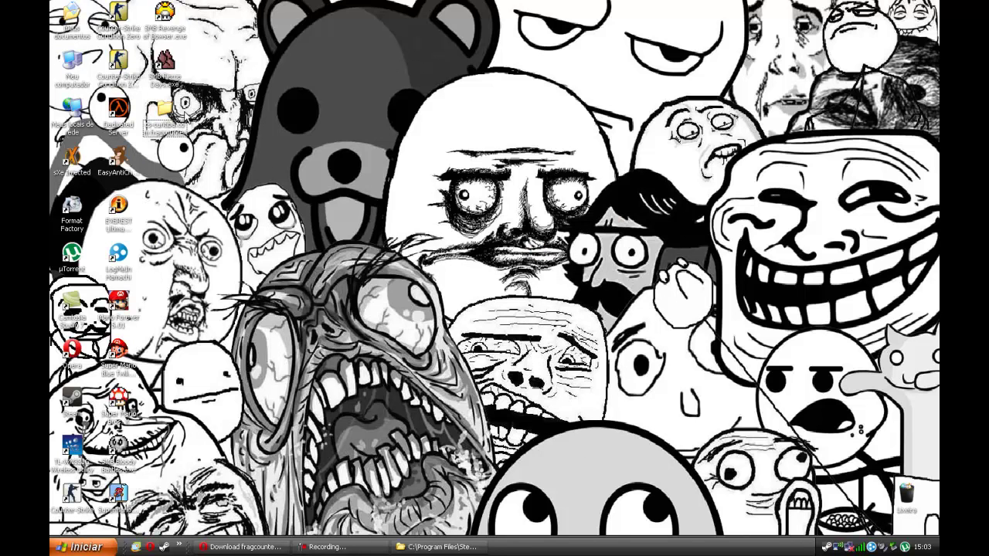
pyautogui.doubleClick(166, 114)
pyautogui.moveTo(450, 36); pyautogui.dragTo(488, 59)
pyautogui.moveTo(394, 176); pyautogui.dragTo(356, 186)
pyautogui.click(352, 146)
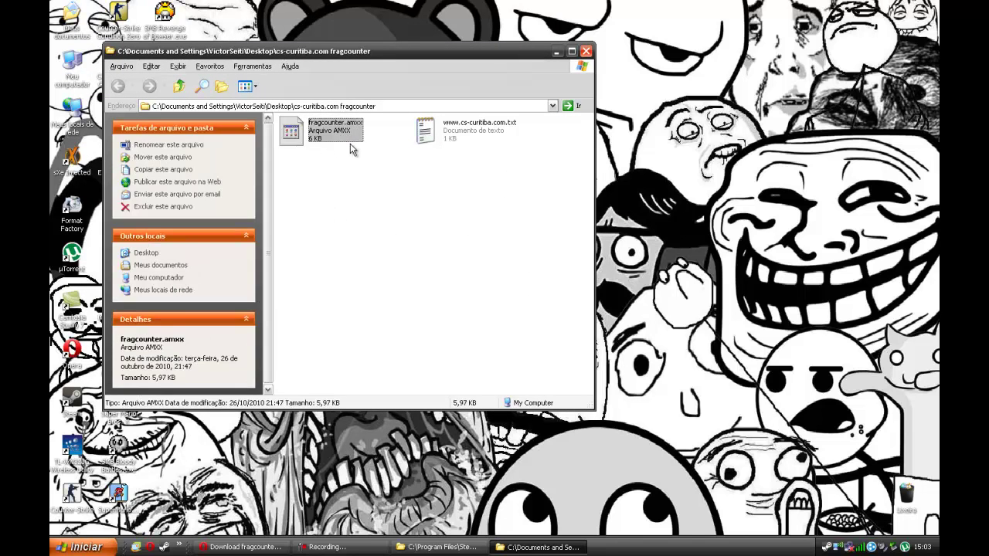
pyautogui.click(472, 211)
pyautogui.click(334, 143)
# Step: Switch to the cstrike folder and open its plugins folder inside addons and amxmodx
pyautogui.click(441, 547)
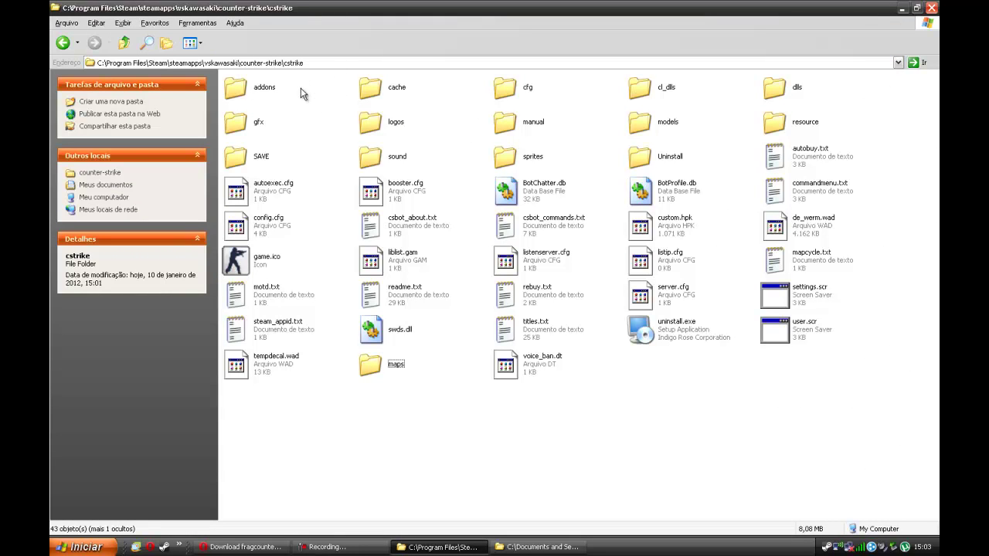
pyautogui.doubleClick(261, 89)
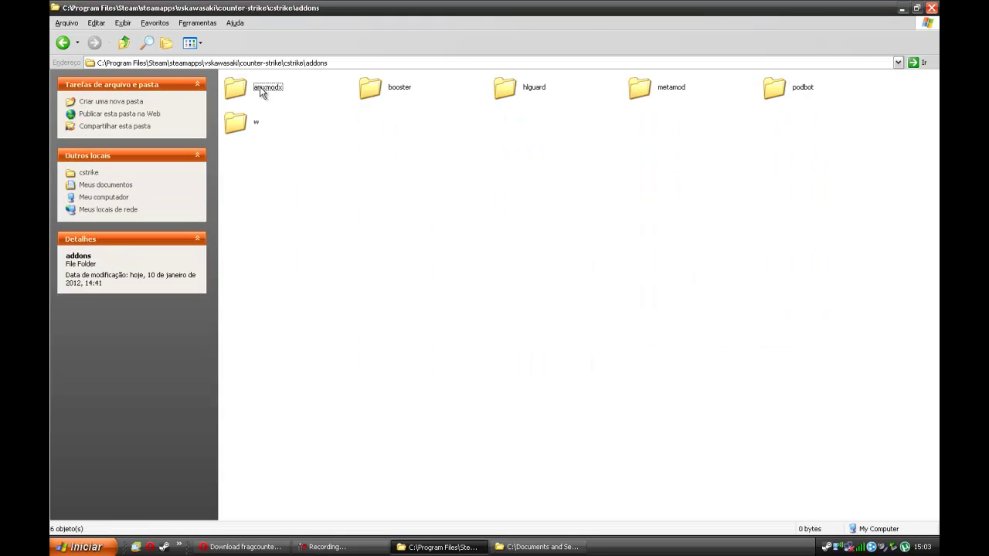
pyautogui.doubleClick(261, 88)
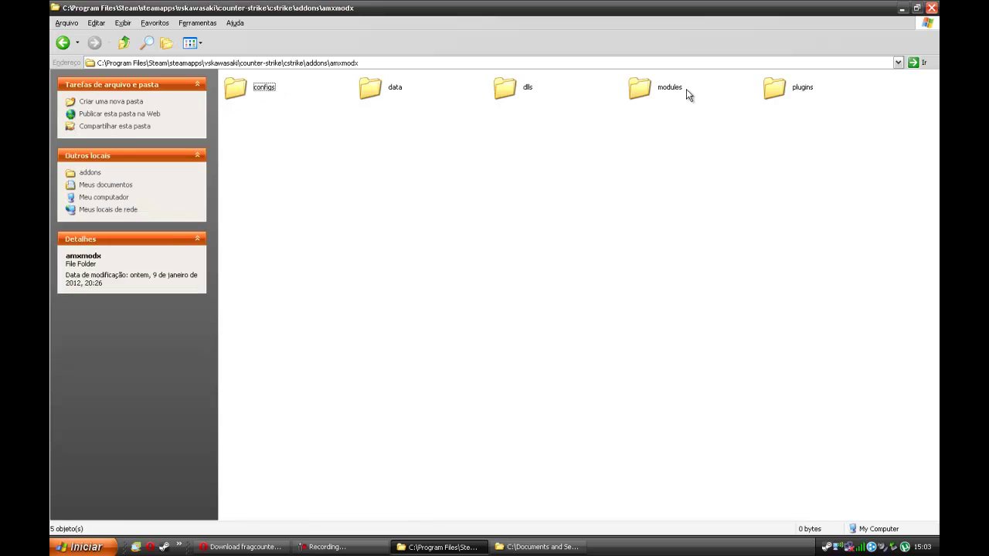
pyautogui.doubleClick(787, 92)
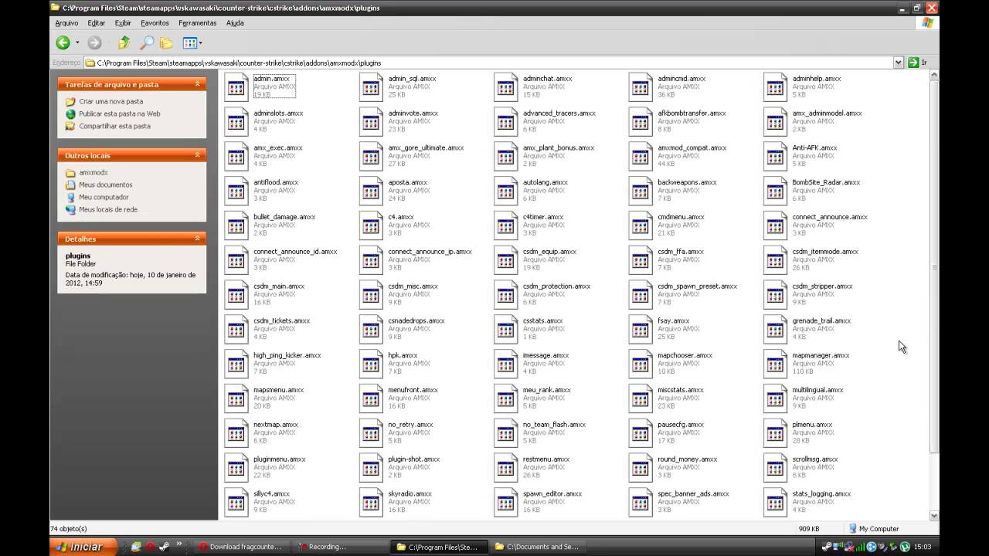
# Step: Place fragcounter.amxx in the amxmodx plugins folder, replacing the existing file
pyautogui.hotkey('ctrl', 'v')
pyautogui.click(533, 346)
pyautogui.click(892, 338)
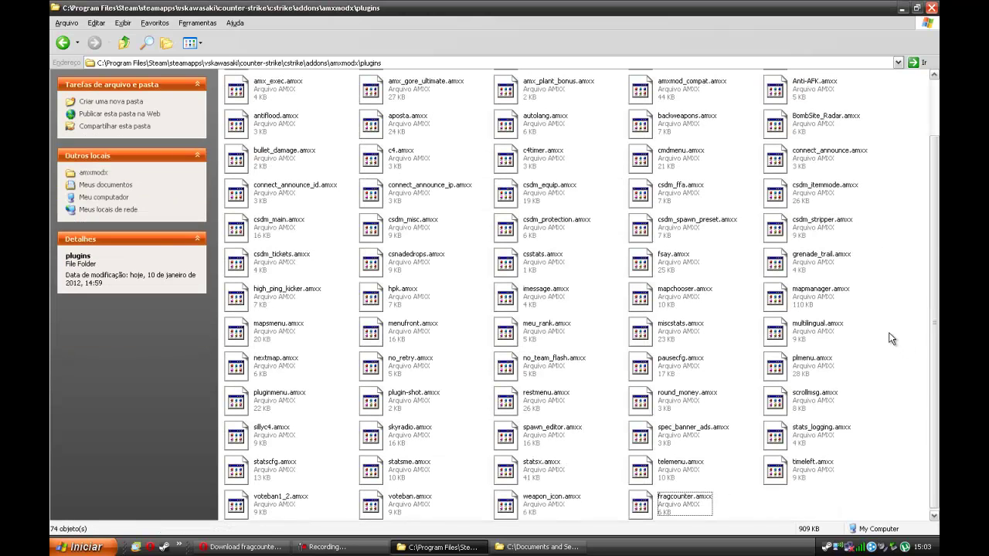
# Step: Copy the full file name of fragcounter.amxx in the plugins folder, leaving the name as it is
pyautogui.click(711, 507)
pyautogui.click(688, 507)
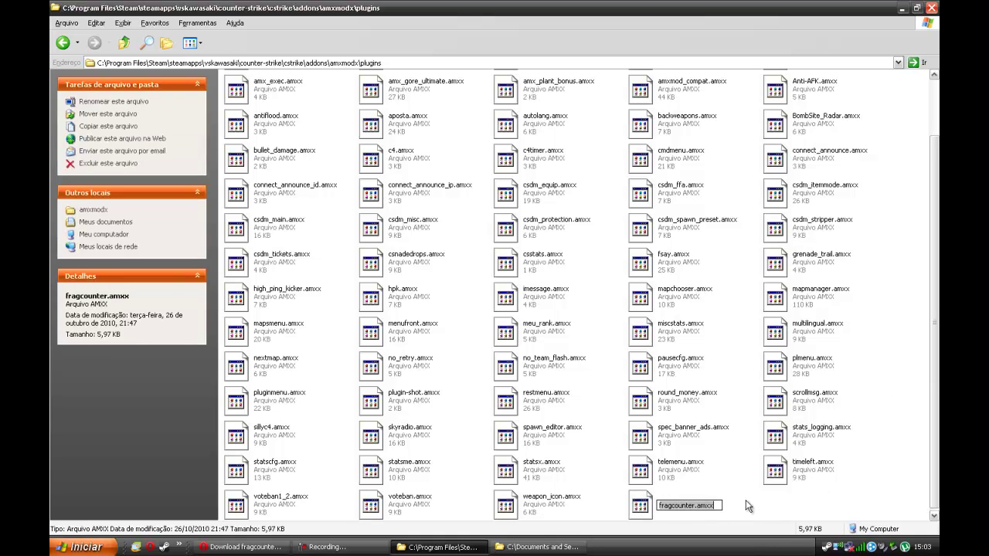
pyautogui.click(764, 511)
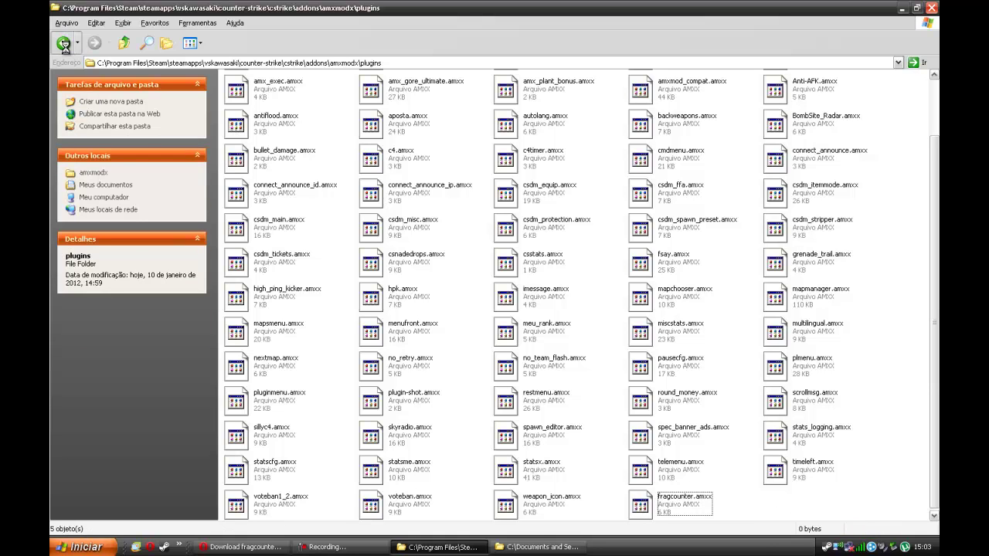
# Step: Go back to the amxmodx folder, enter its configs folder and open plugins.ini
pyautogui.click(64, 44)
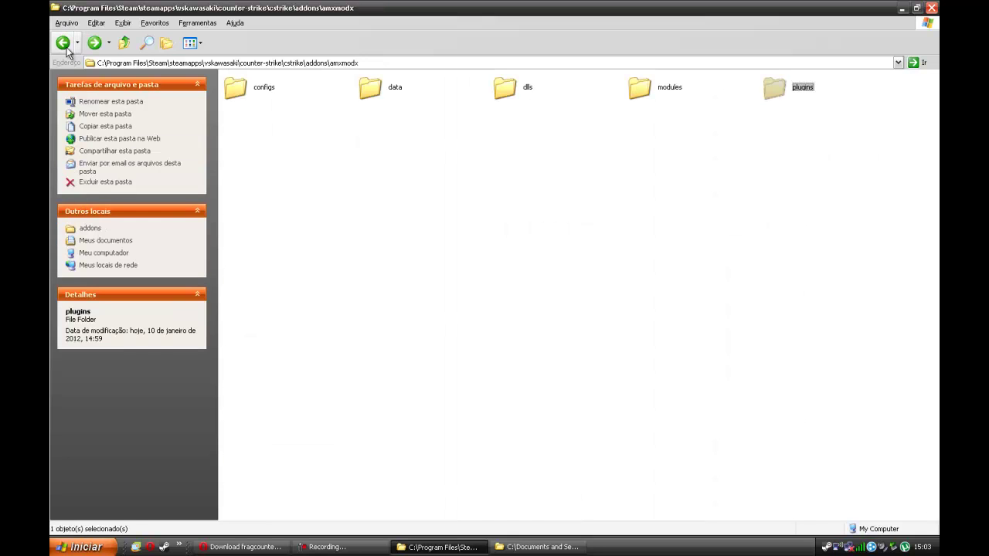
pyautogui.press('BackSpace')
pyautogui.doubleClick(269, 91)
pyautogui.doubleClick(269, 92)
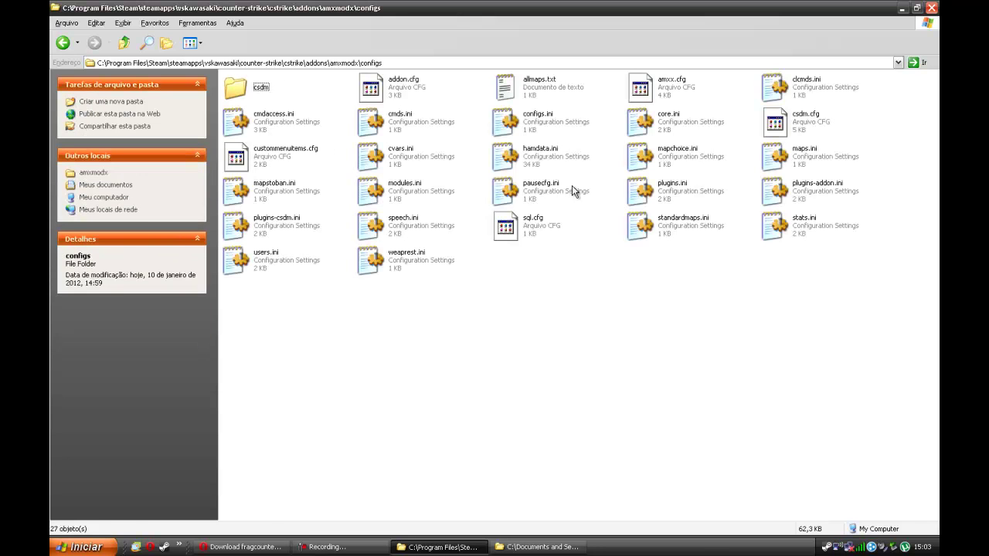
pyautogui.doubleClick(645, 189)
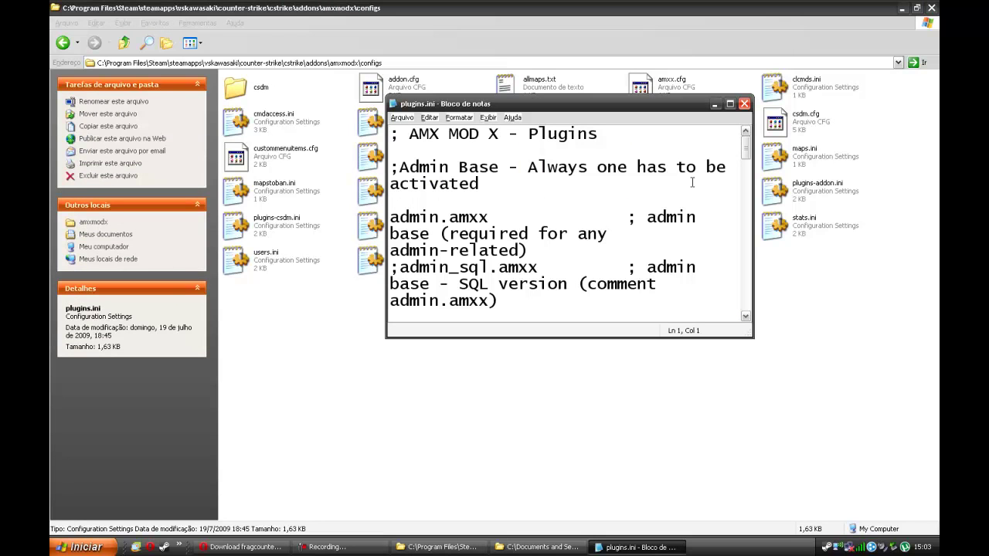
# Step: Add a new line reading fragcounter.amxx after the spec_banner_ads.amxx entry of plugins.ini
pyautogui.click(729, 104)
pyautogui.scroll(-7, 705, 166)
pyautogui.click(597, 506)
pyautogui.press('Return')
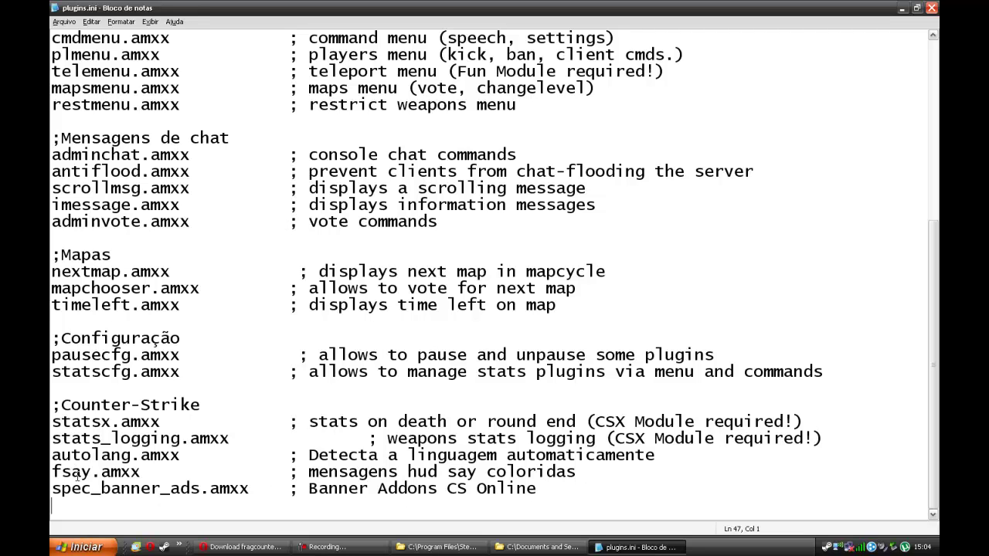
pyautogui.hotkey('ctrl', 'v')
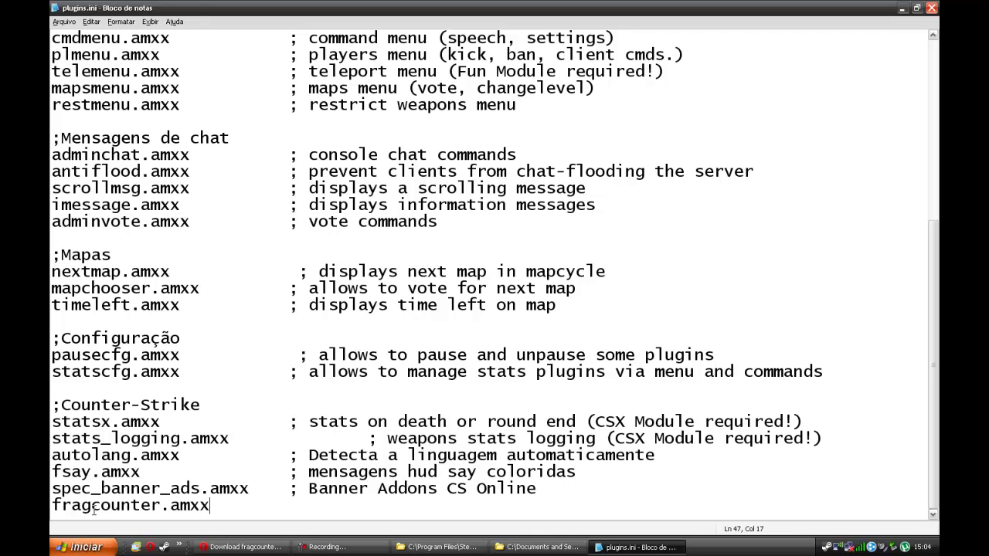
# Step: Highlight the added fragcounter.amxx line, and close plugins.ini with its changes saved
pyautogui.moveTo(238, 512); pyautogui.dragTo(60, 506)
pyautogui.moveTo(232, 513); pyautogui.dragTo(63, 518)
pyautogui.moveTo(239, 510); pyautogui.dragTo(52, 508)
pyautogui.moveTo(239, 510); pyautogui.dragTo(53, 510)
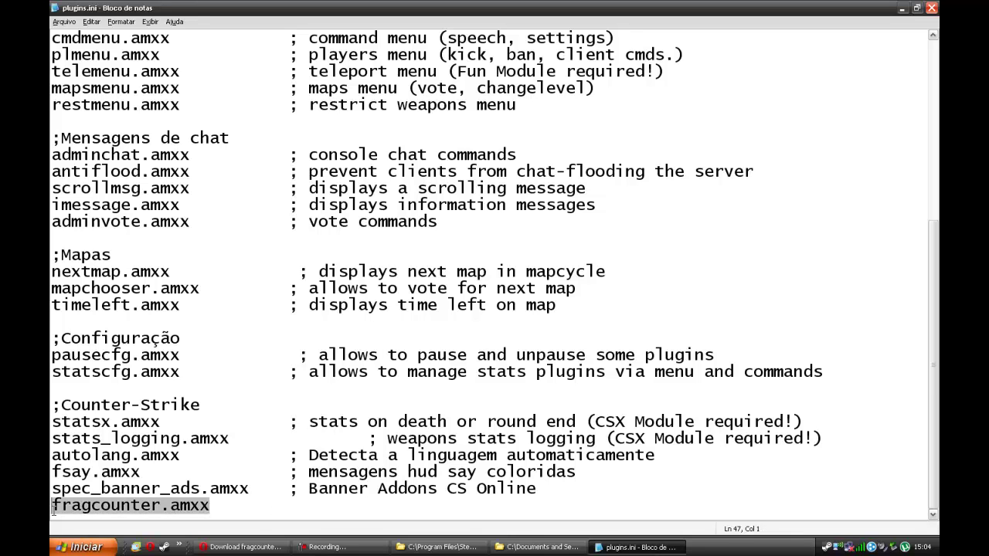
pyautogui.click(932, 8)
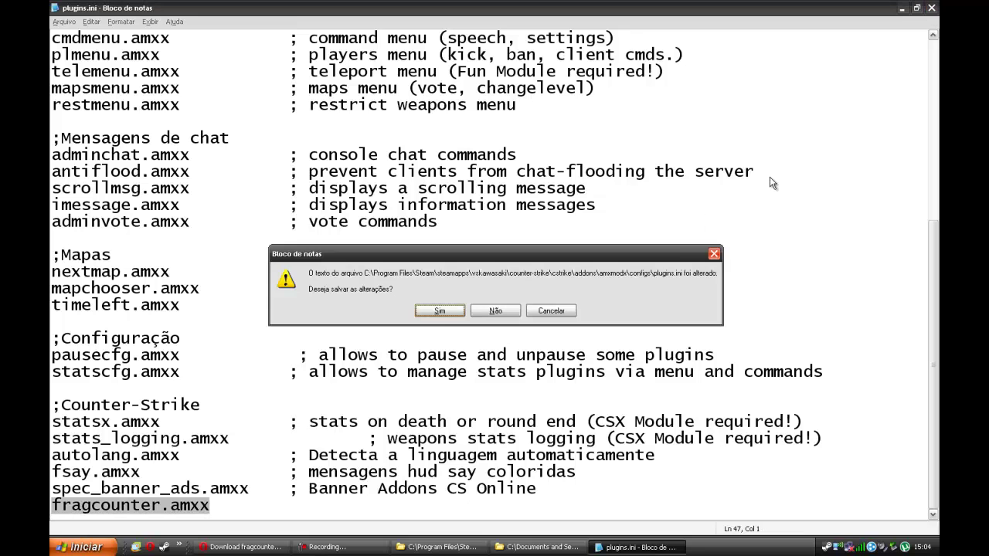
pyautogui.click(444, 314)
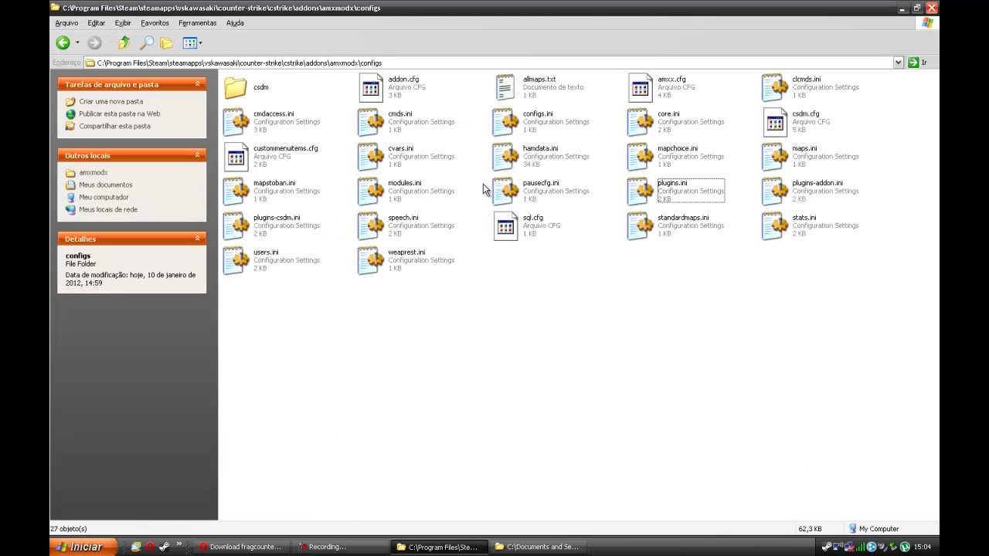
# Step: Return to the cstrike folder and open plugins.ini from the metamod folder inside addons
pyautogui.click(64, 43)
pyautogui.click(63, 43)
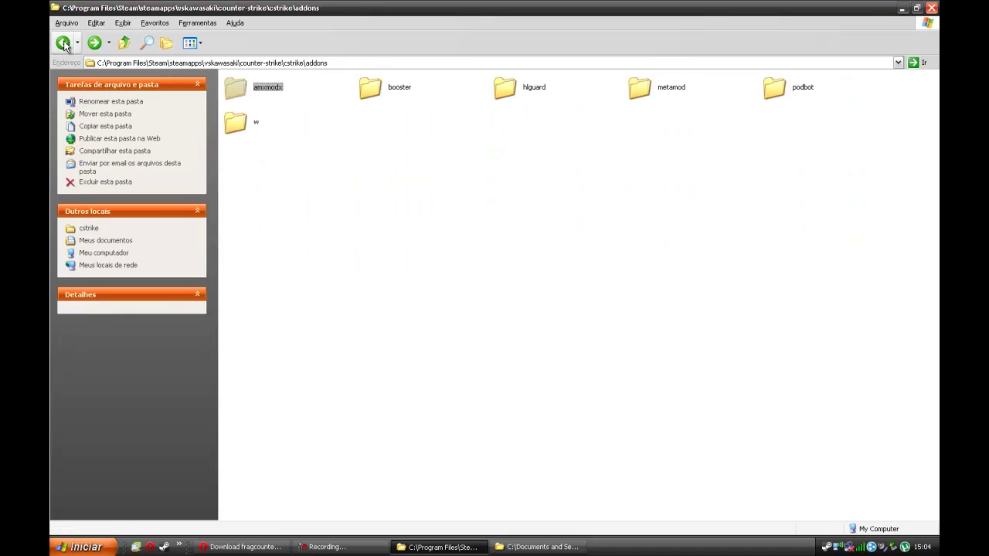
pyautogui.click(64, 44)
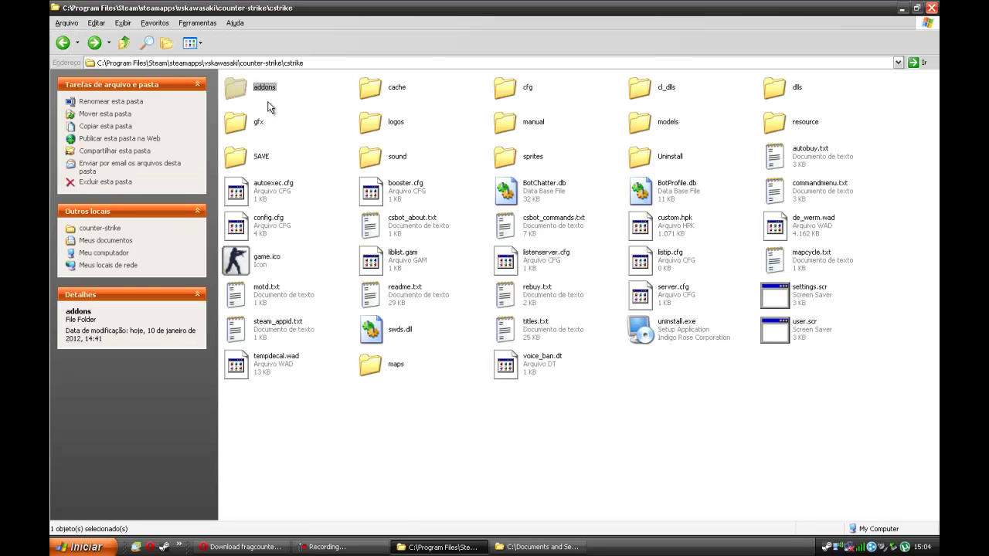
pyautogui.doubleClick(249, 89)
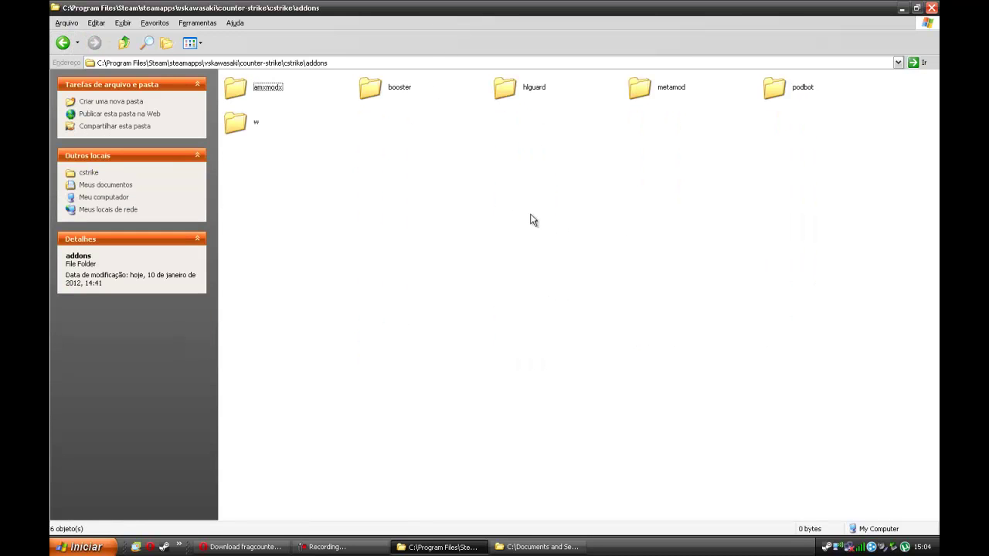
pyautogui.doubleClick(677, 89)
pyautogui.doubleClick(391, 86)
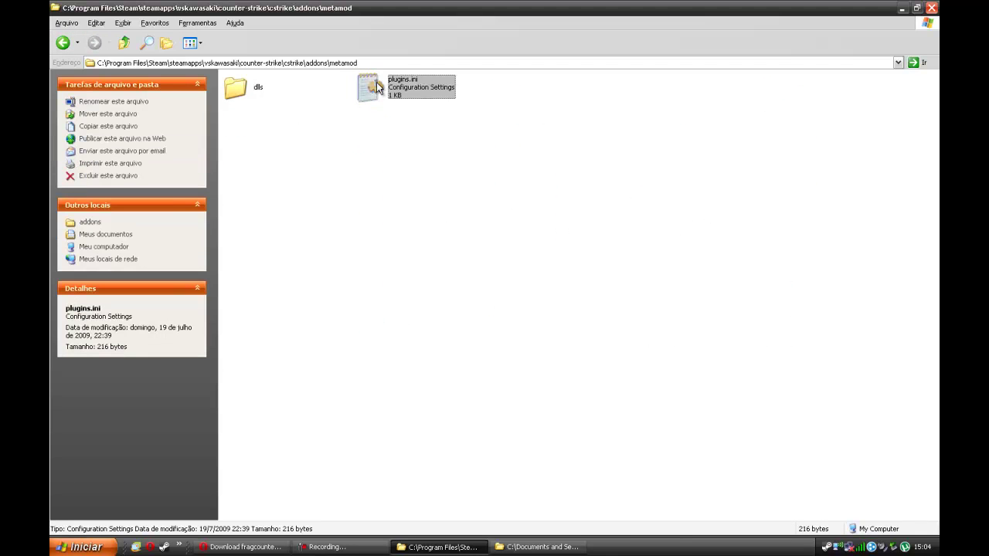
# Step: Enable the PodBot entry by removing the semicolon before win32 addons/podbot/podbot_mm.dll, and close the file with its changes saved
pyautogui.click(729, 104)
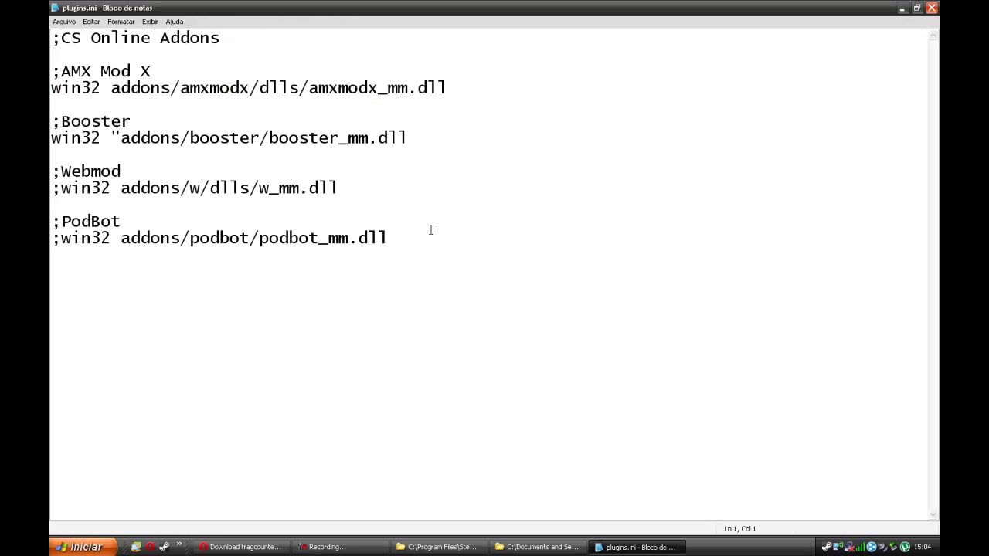
pyautogui.click(56, 244)
pyautogui.moveTo(54, 222); pyautogui.dragTo(123, 222)
pyautogui.moveTo(390, 243); pyautogui.dragTo(54, 252)
pyautogui.click(61, 240)
pyautogui.press('BackSpace')
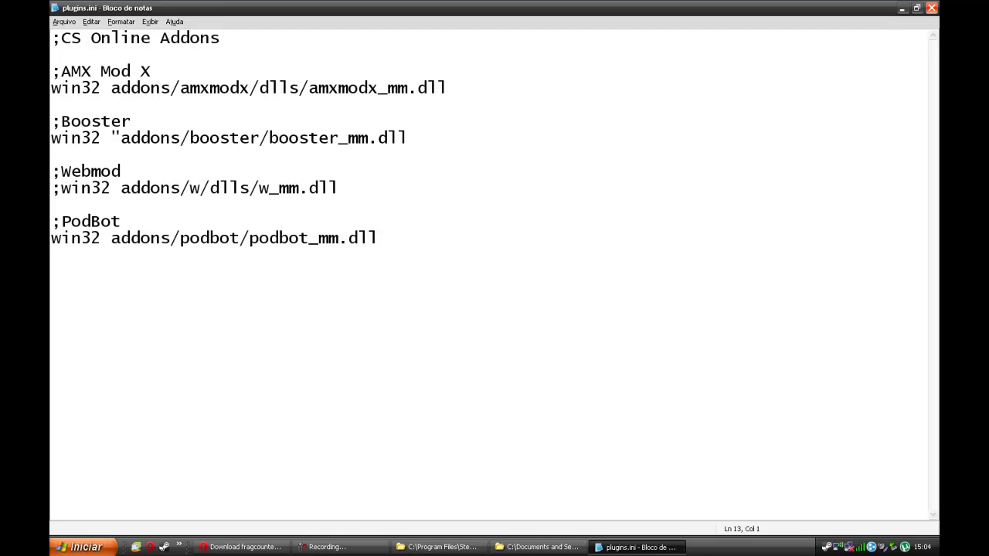
pyautogui.hotkey('alt', 'F4')
pyautogui.click(463, 309)
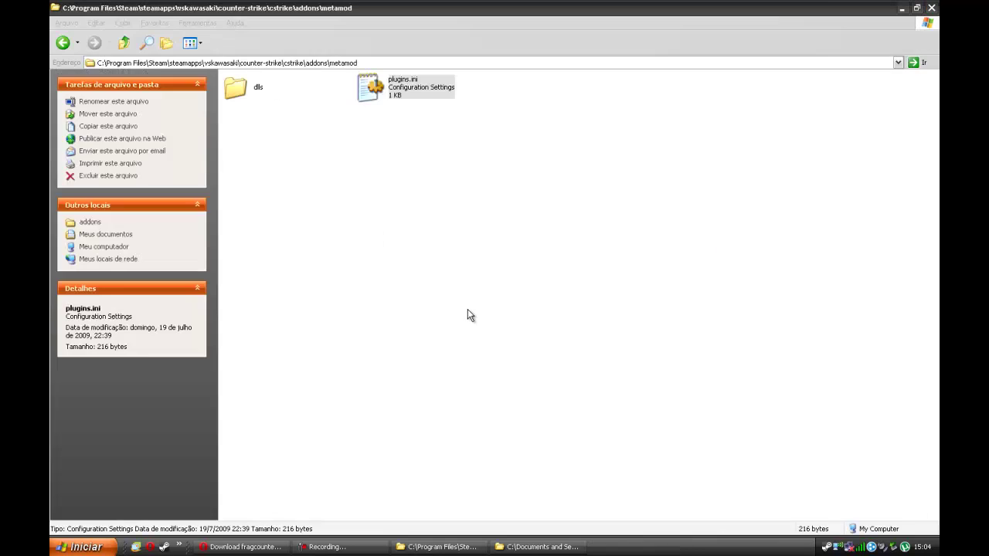
# Step: Close both folder windows and delete the extracted cs-curitiba.com fragcounter folder from the desktop
pyautogui.click(931, 8)
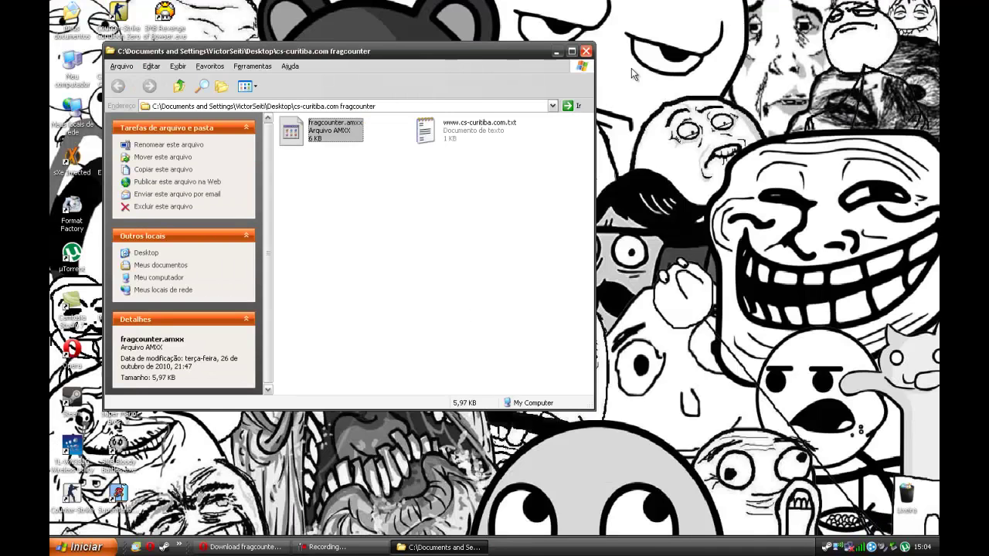
pyautogui.click(585, 52)
pyautogui.click(156, 117)
pyautogui.press('Delete')
pyautogui.press('Return')
pyautogui.rightClick(433, 198)
pyautogui.click(467, 217)
pyautogui.moveTo(589, 89); pyautogui.dragTo(448, 294)
pyautogui.rightClick(476, 250)
pyautogui.click(581, 187)
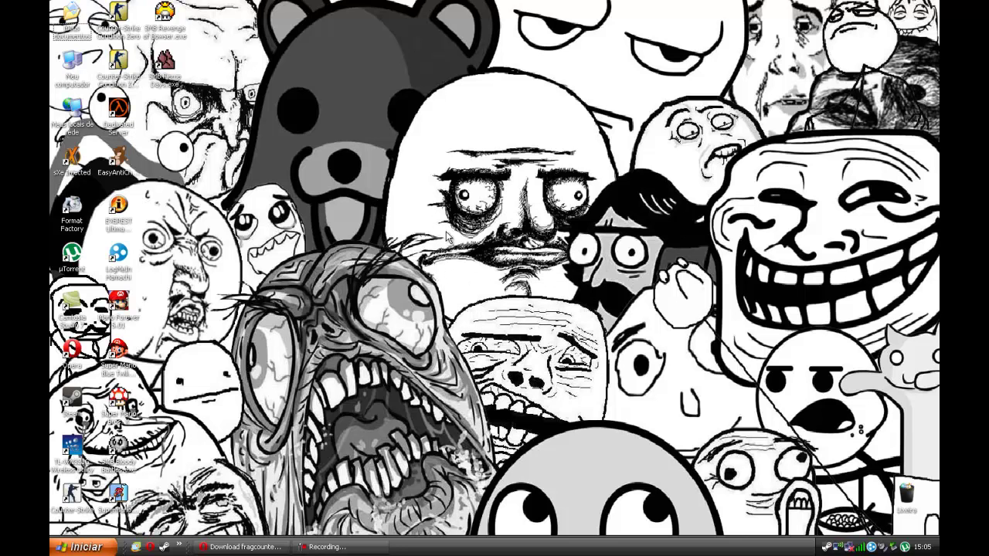
pyautogui.rightClick(467, 189)
pyautogui.click(495, 207)
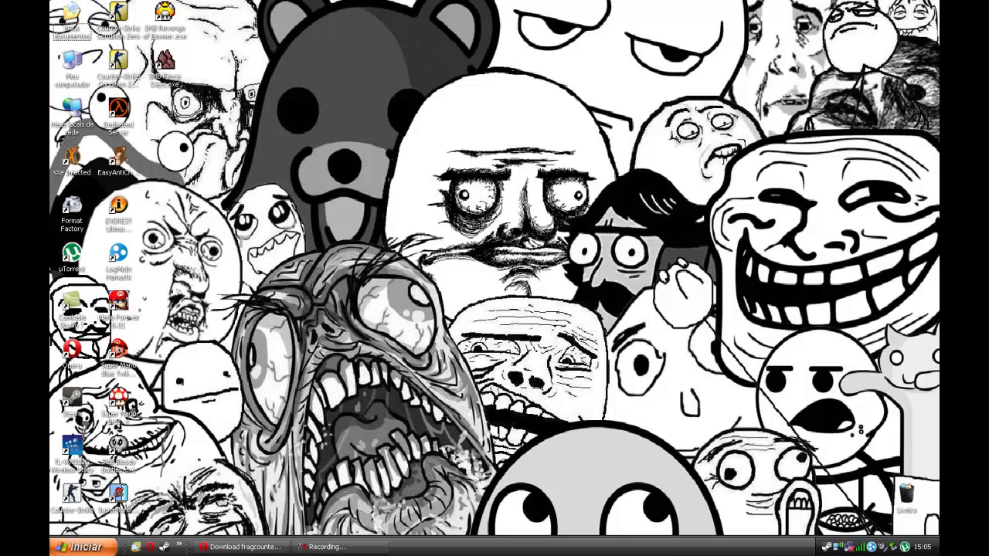
# Step: Write TheShoker in a new Notepad document and close it without saving
pyautogui.press('super')
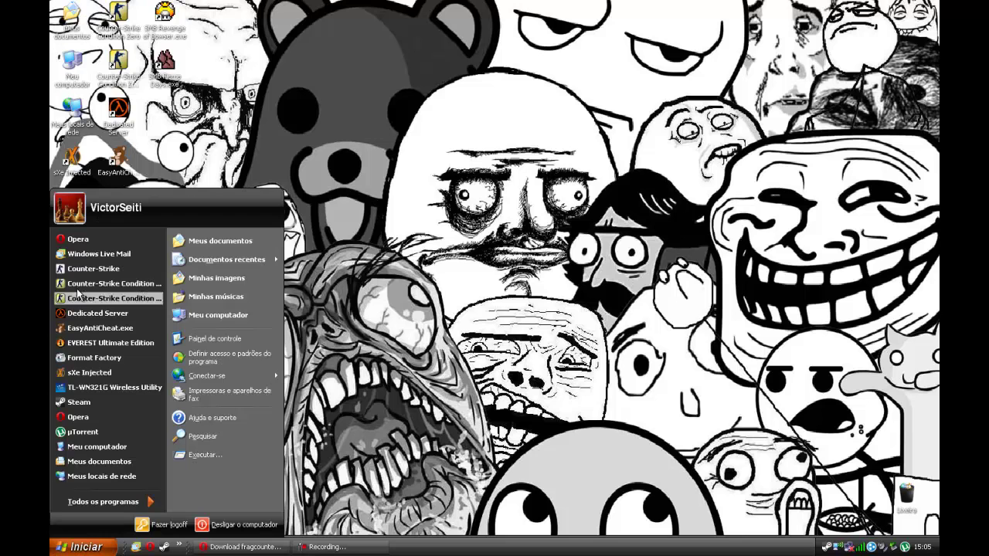
pyautogui.click(121, 504)
pyautogui.moveTo(272, 170)
pyautogui.click(431, 236)
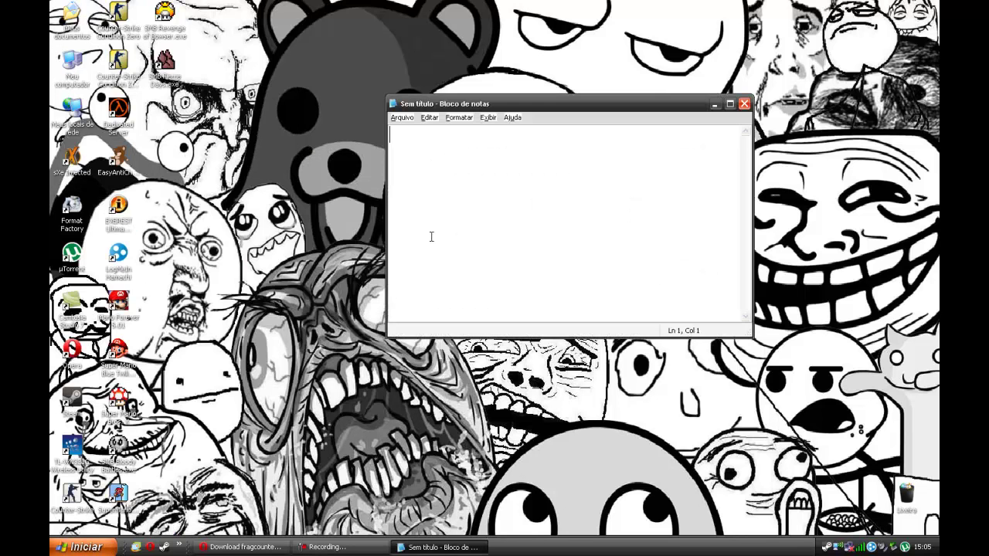
pyautogui.write('TheShoker')
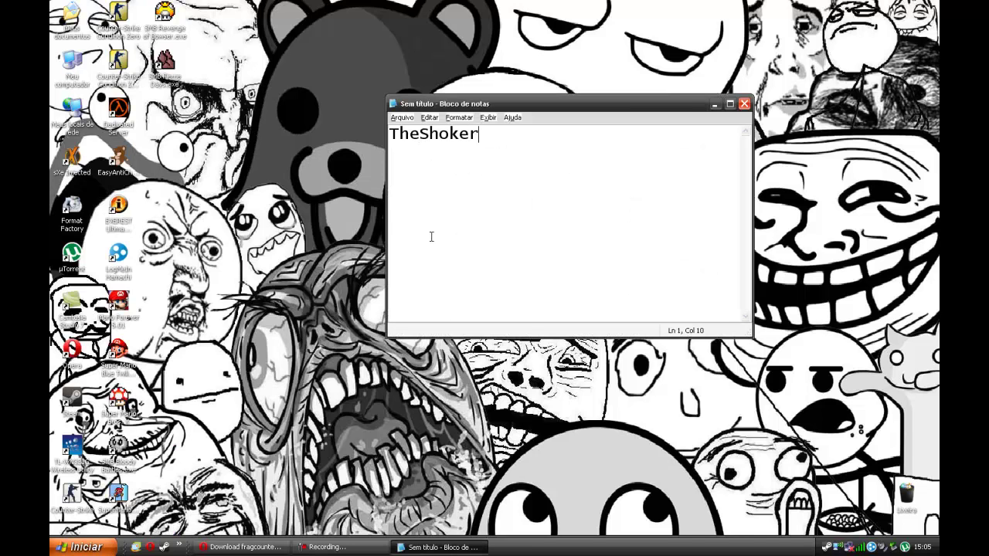
pyautogui.click(744, 102)
pyautogui.click(509, 312)
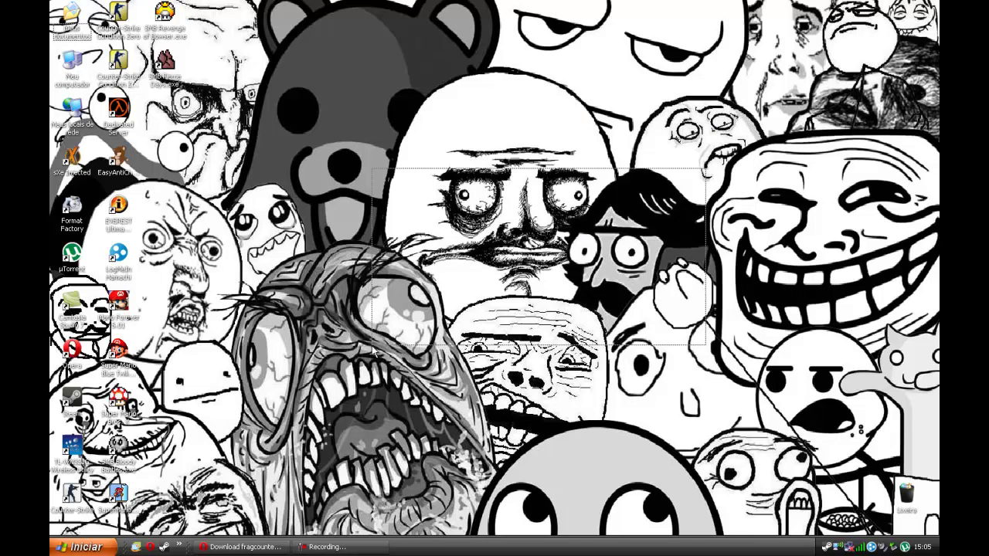
pyautogui.rightClick(597, 191)
pyautogui.click(622, 219)
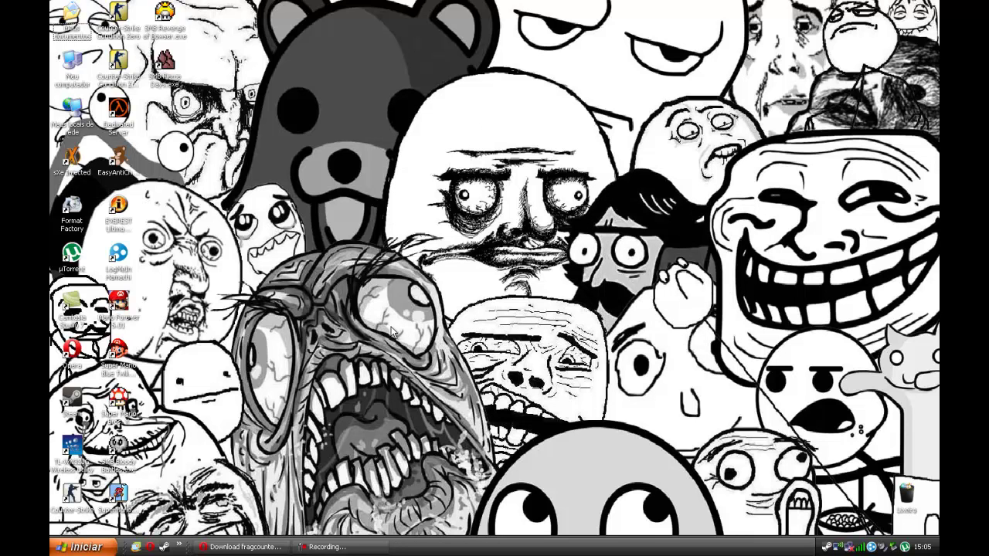